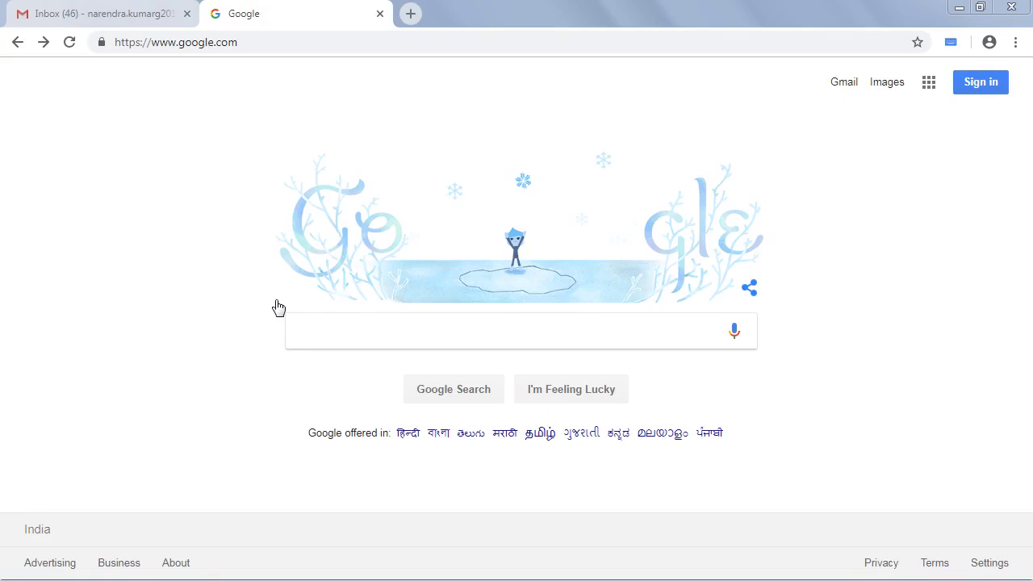
- Search Google for 'autocad' and open Autodesk's free AutoCAD education software page
left_click(325, 330)
type("Autocad")
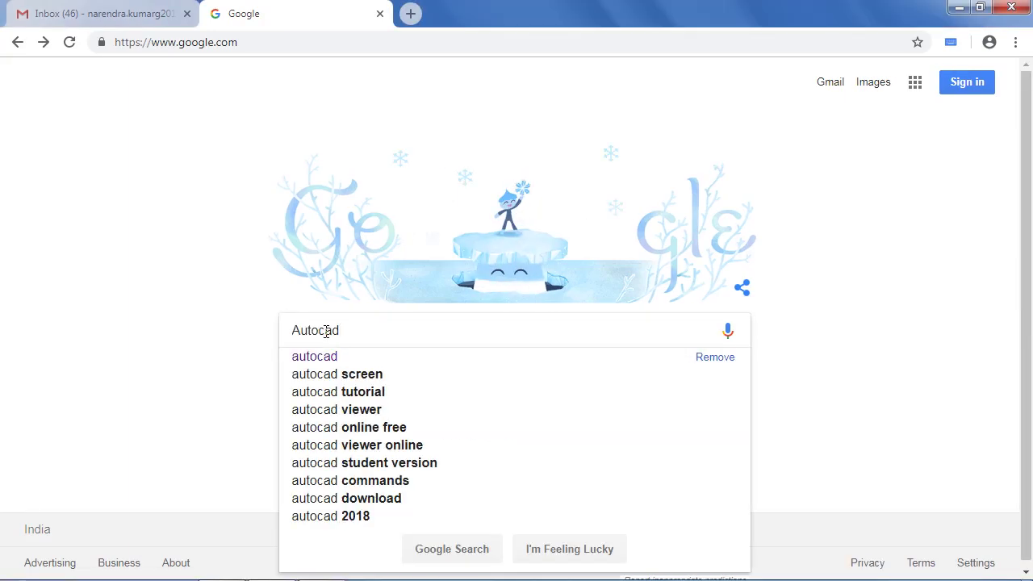
left_click(321, 358)
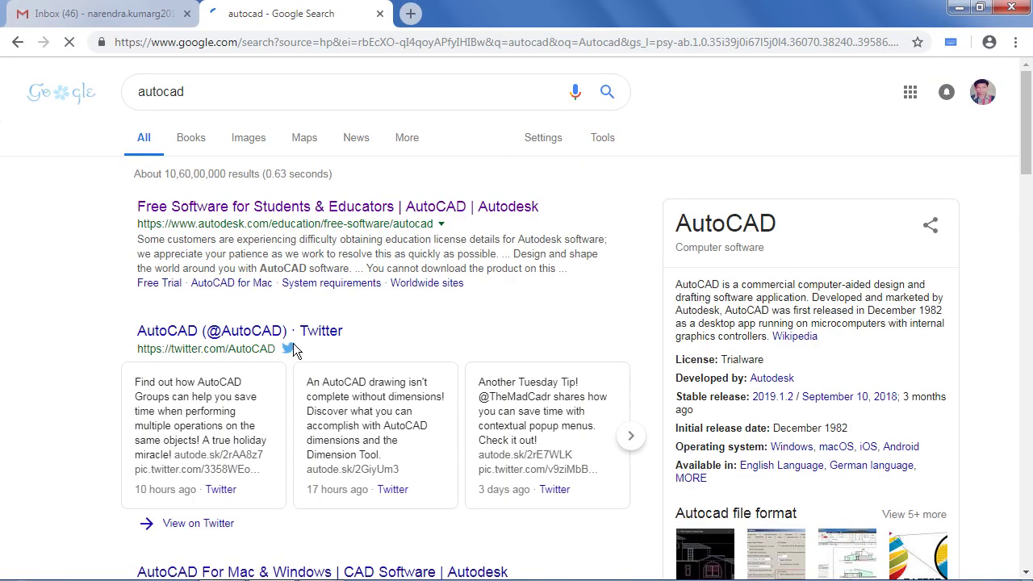
left_click(287, 210)
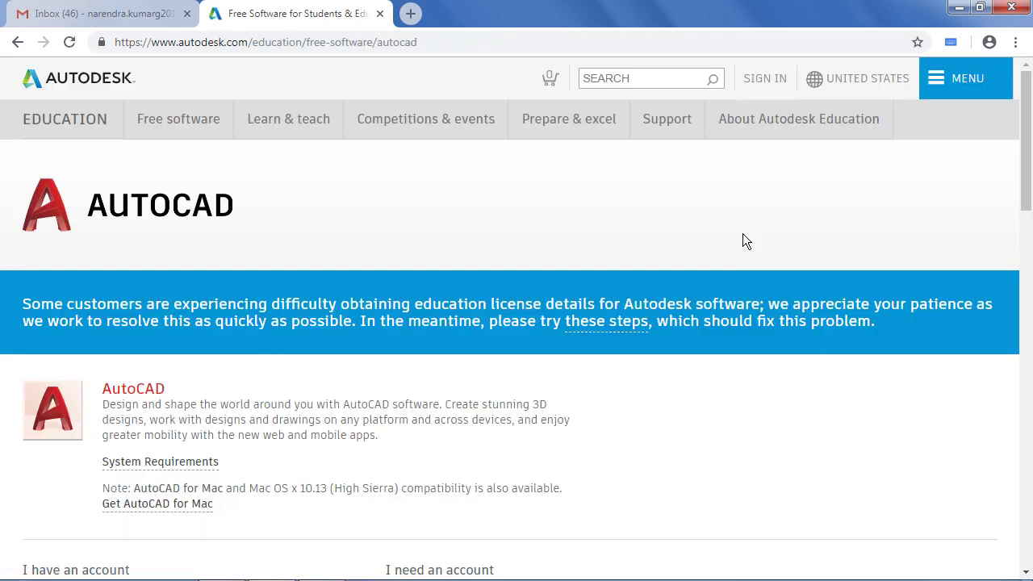
- Start a new education account with India as the country and Student as the role
scroll(517, 261, "down", 1)
scroll(517, 261, "down", 1)
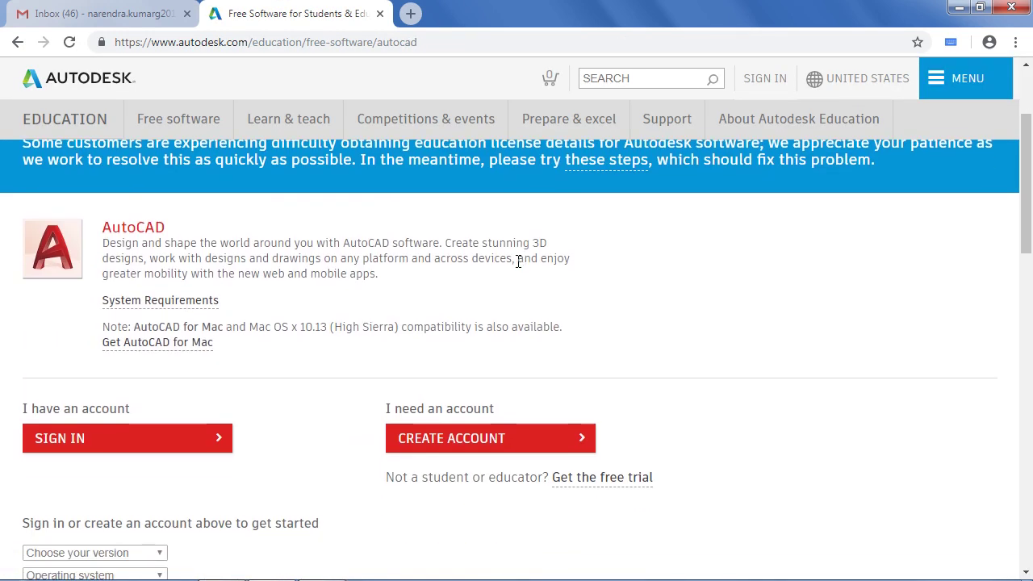
scroll(517, 260, "down", 2)
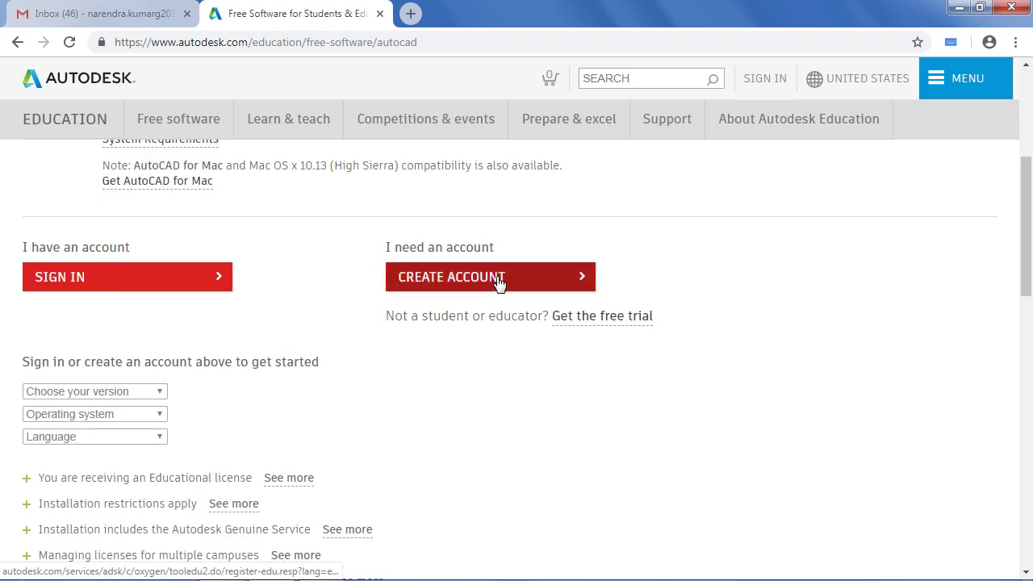
left_click(423, 278)
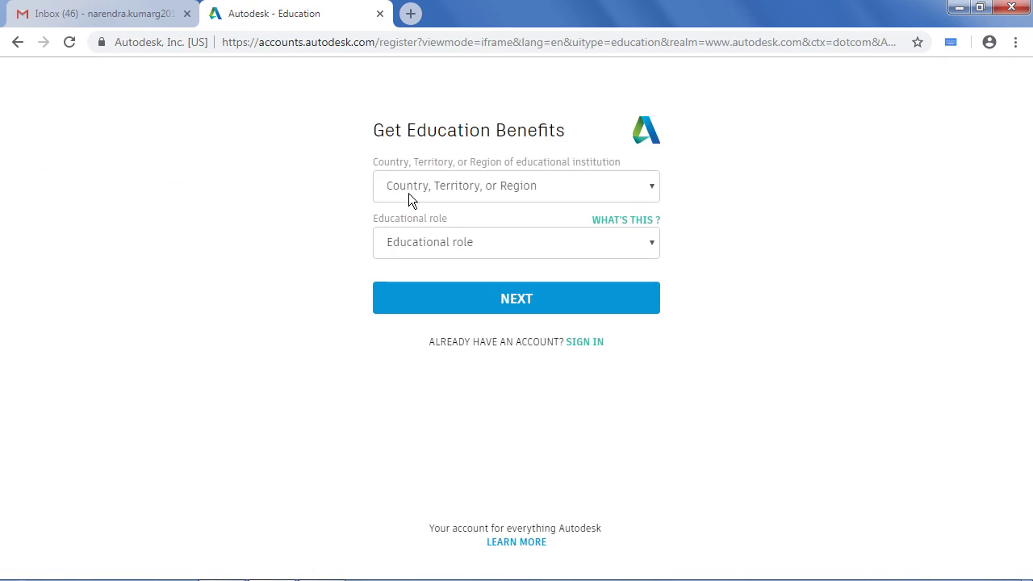
left_click(483, 184)
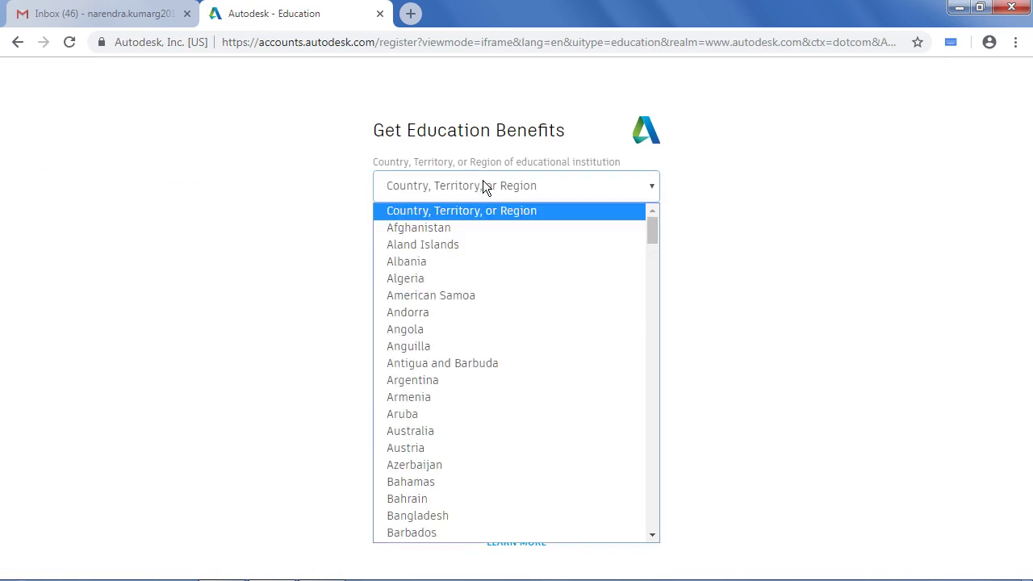
type("in")
left_click(397, 532)
left_click(428, 242)
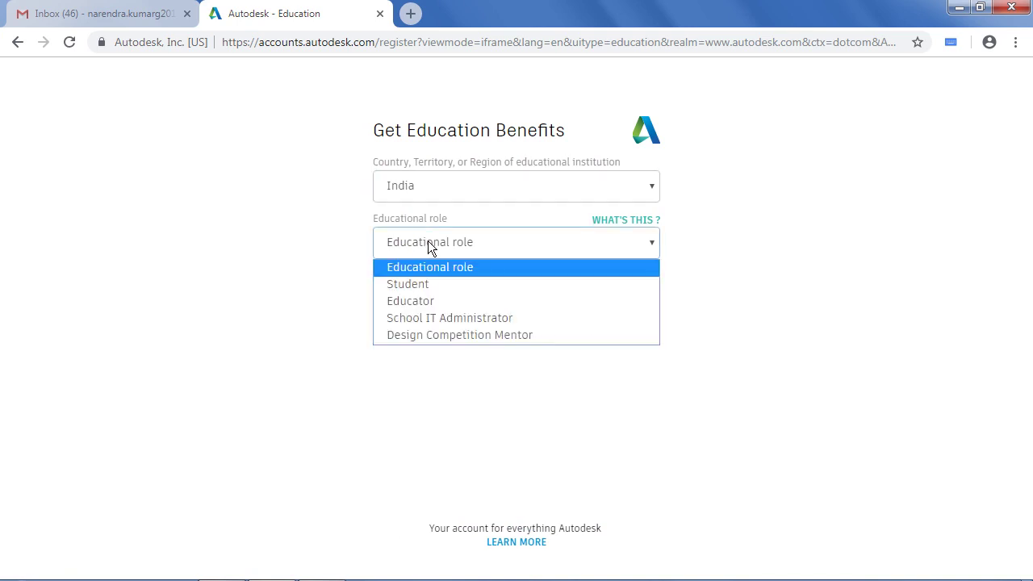
left_click(418, 283)
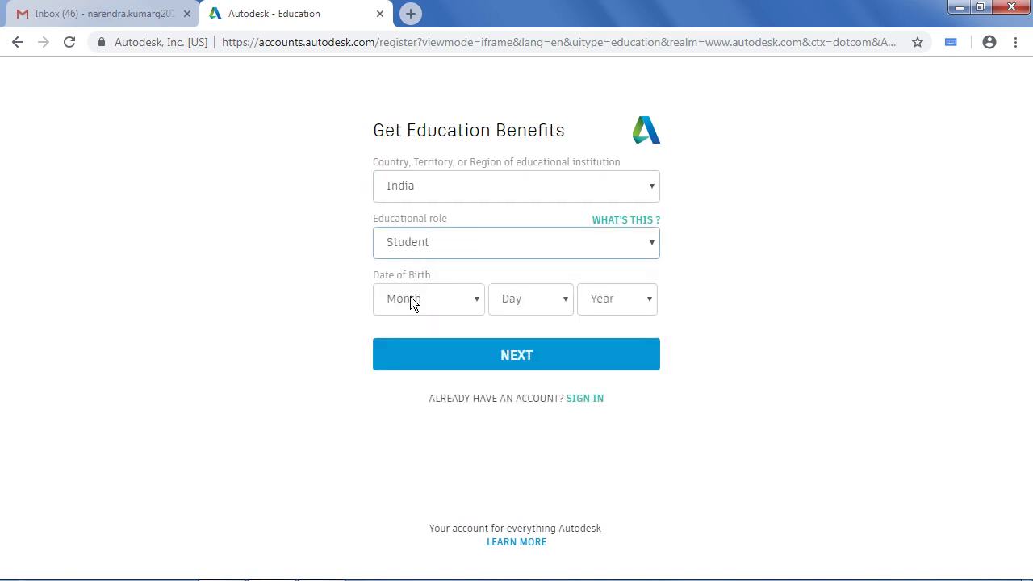
- Fill in the birth month, day and year fields and submit the education benefits form
left_click(410, 298)
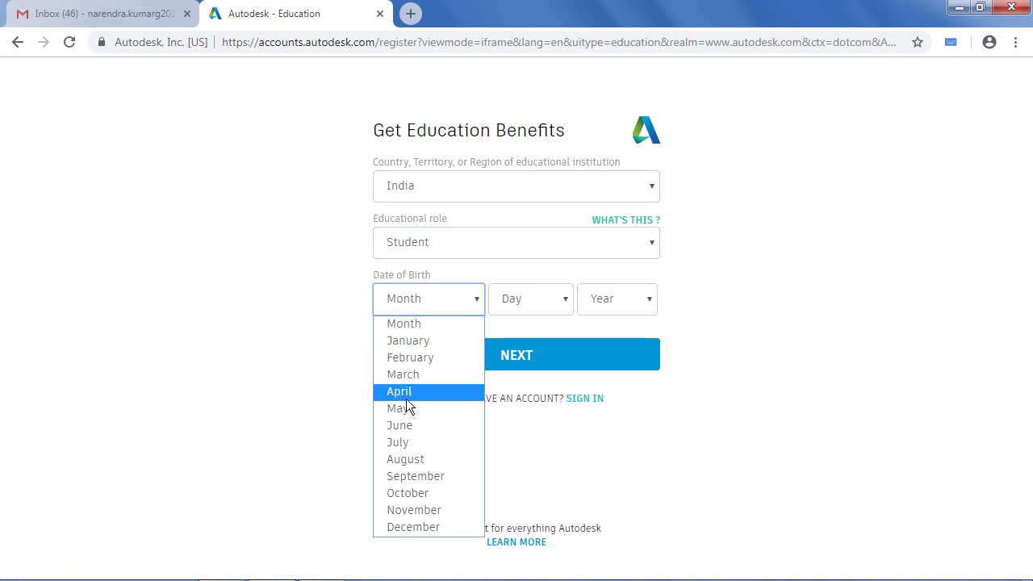
left_click(401, 441)
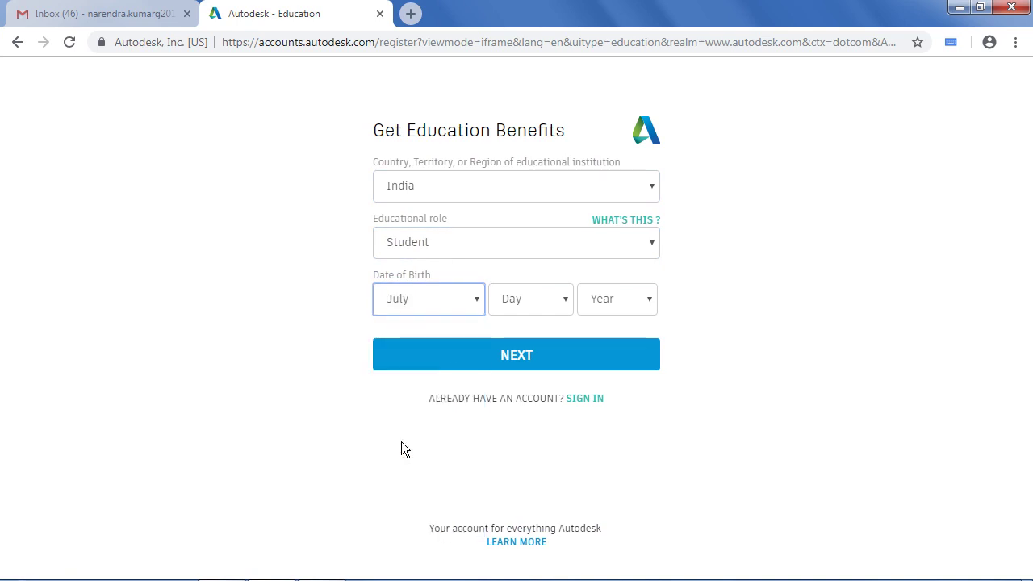
left_click(511, 304)
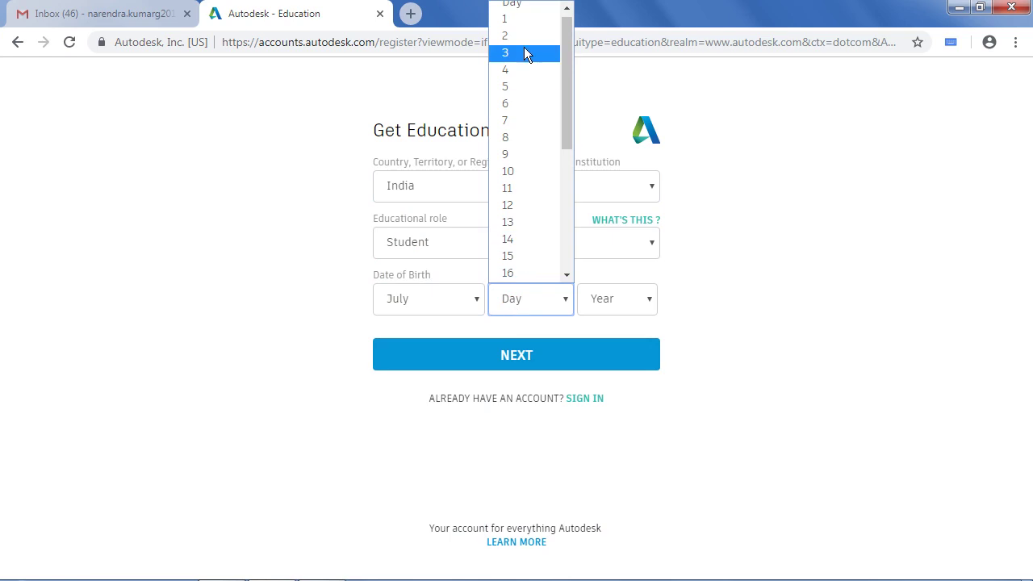
left_click(521, 21)
left_click(600, 298)
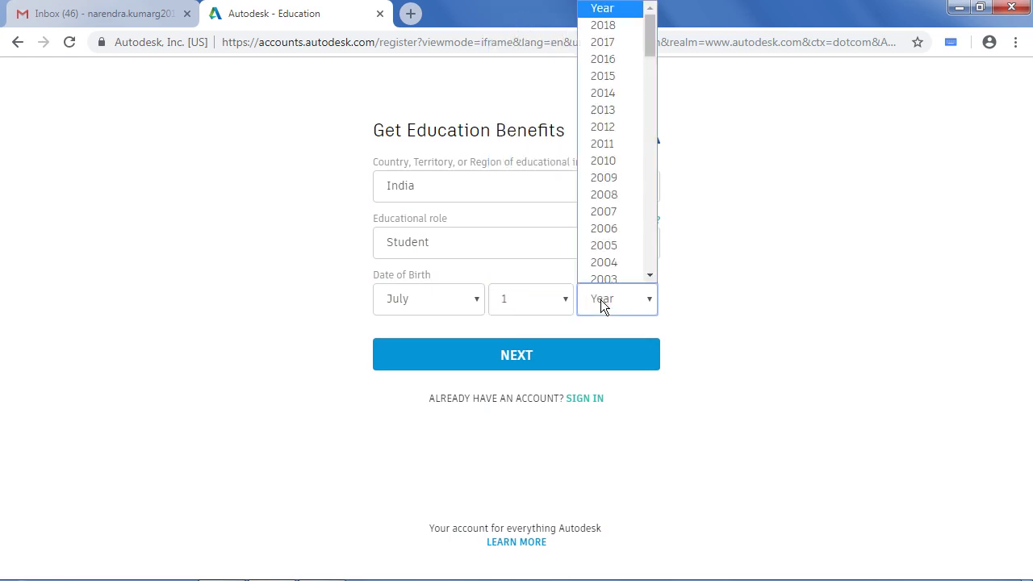
type("1999")
type("4")
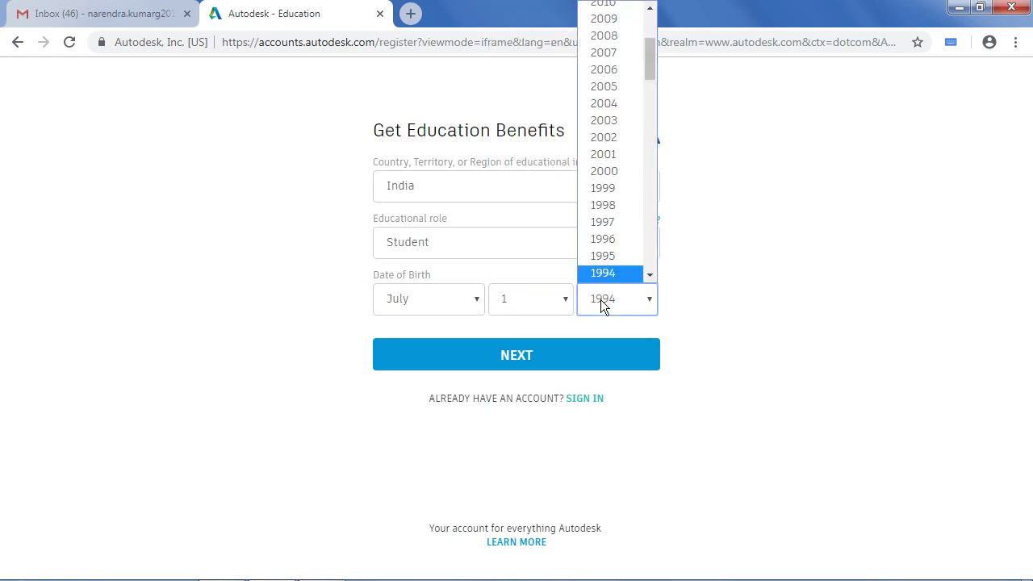
key("Return")
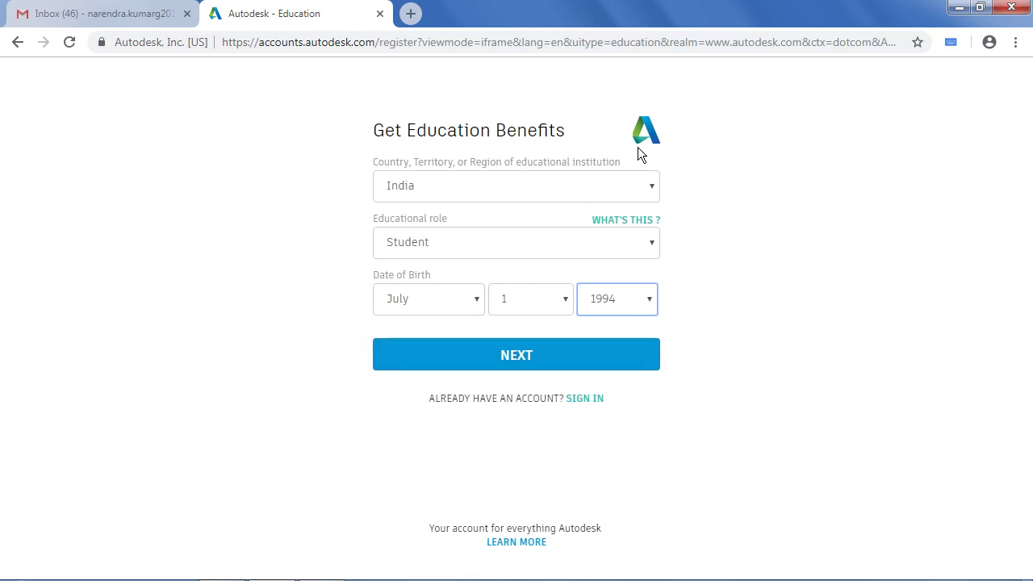
left_click(507, 352)
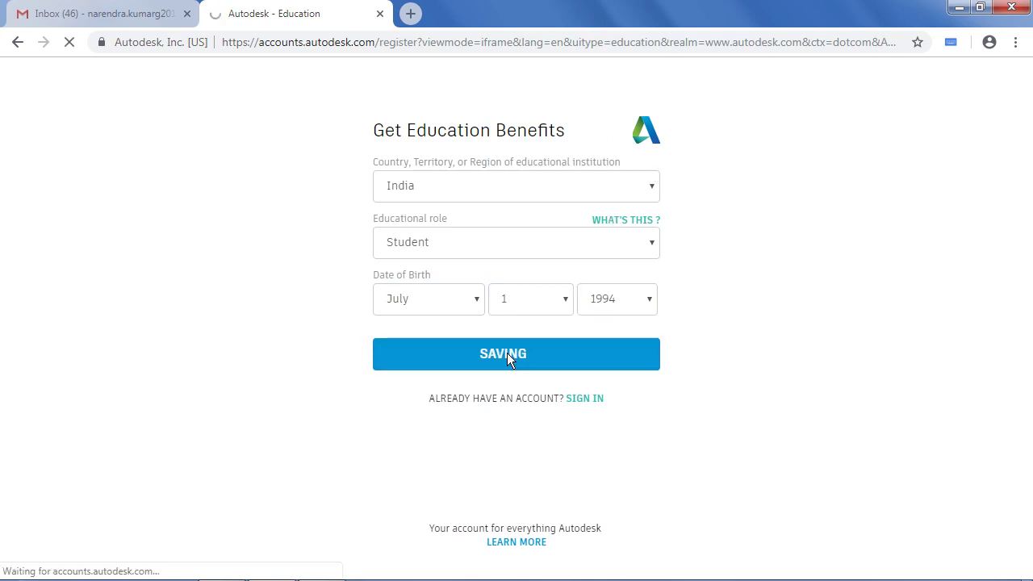
- Enter the user's first name, last name and e-mail address in the Create account form
left_click(402, 186)
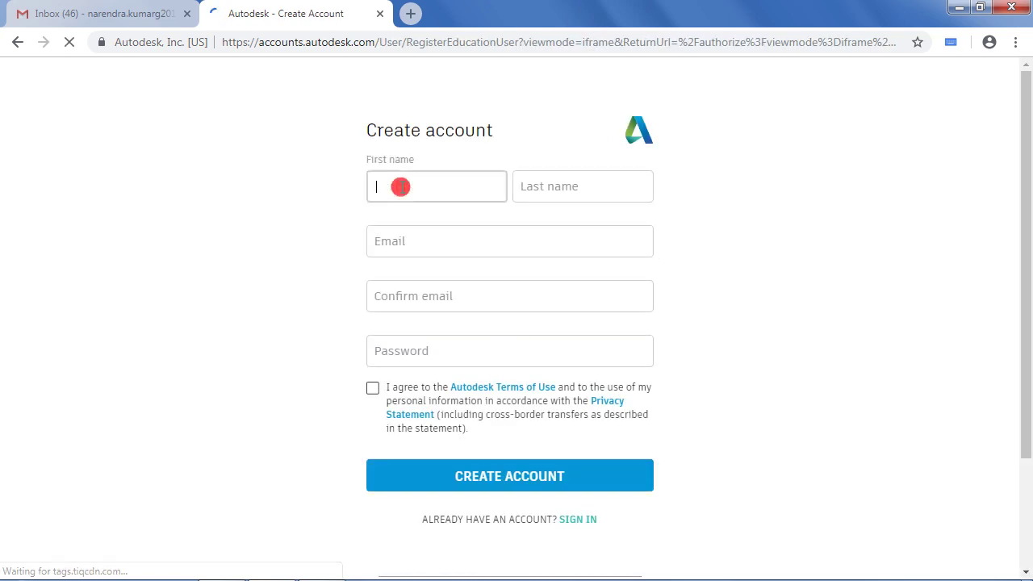
left_click(554, 186)
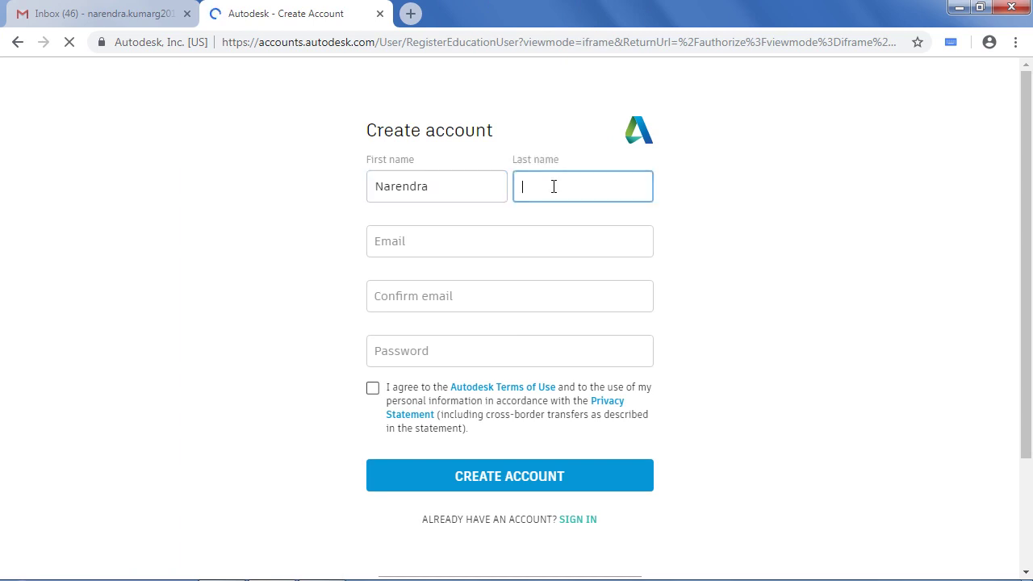
left_click(420, 241)
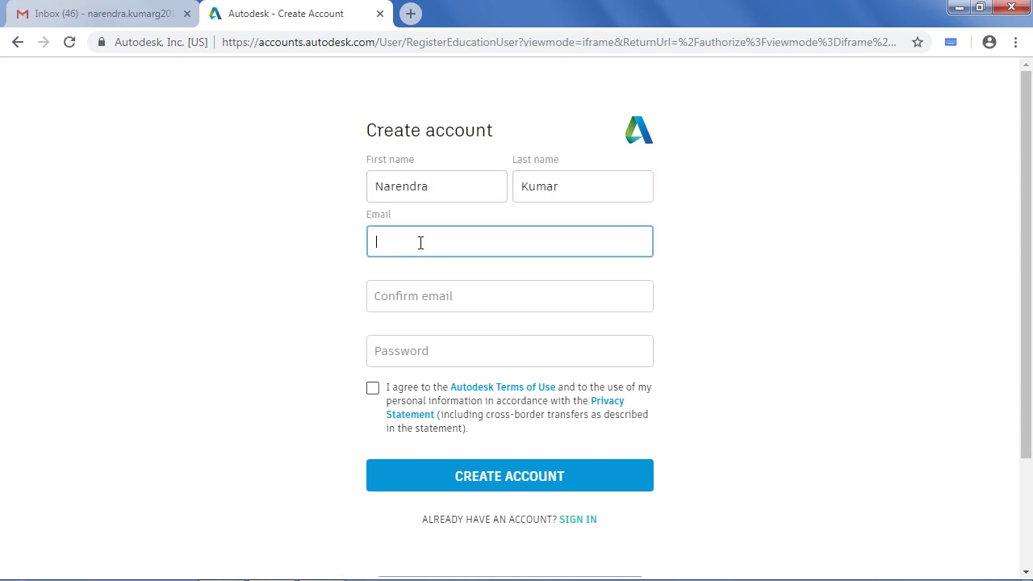
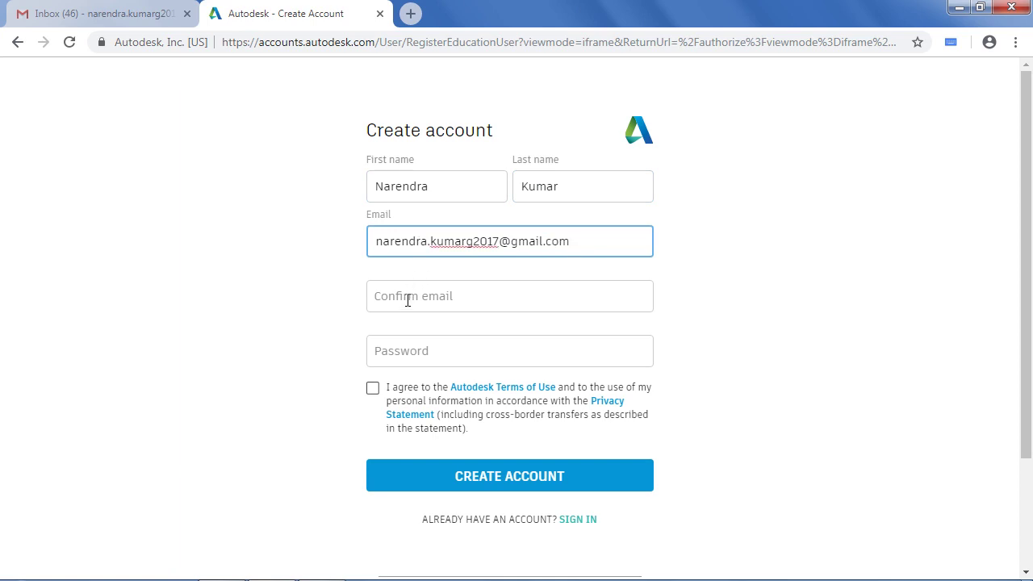
- Copy the entered e-mail address into the Confirm email field
left_click_drag(579, 247, 345, 247)
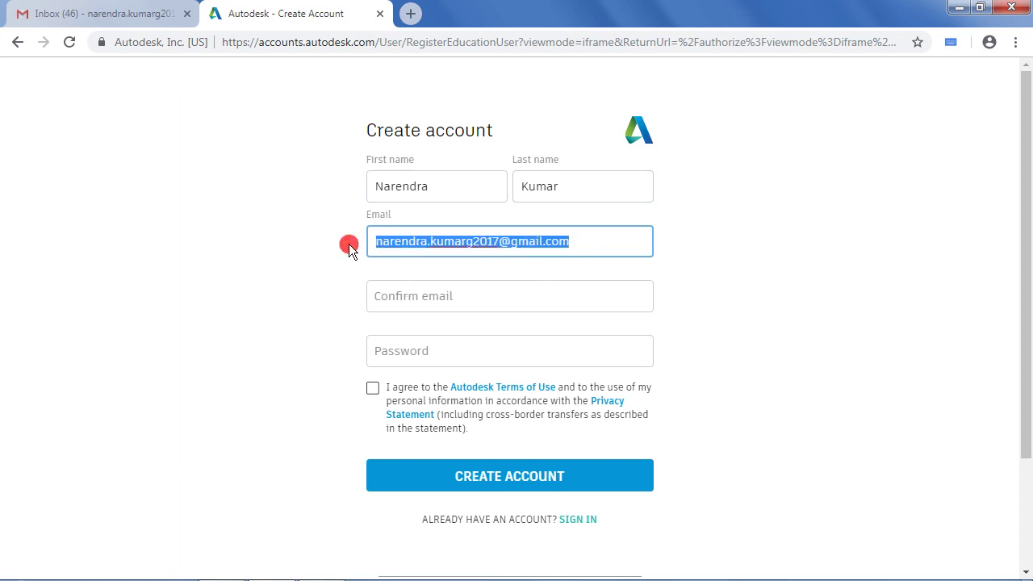
right_click(415, 238)
left_click(435, 266)
left_click(387, 295)
right_click(387, 295)
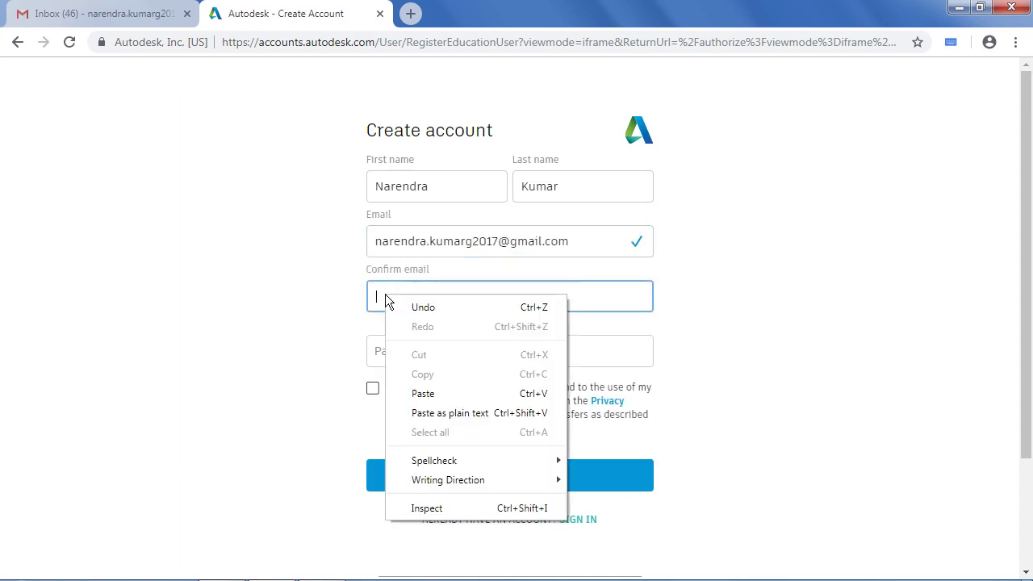
left_click(423, 391)
left_click(262, 304)
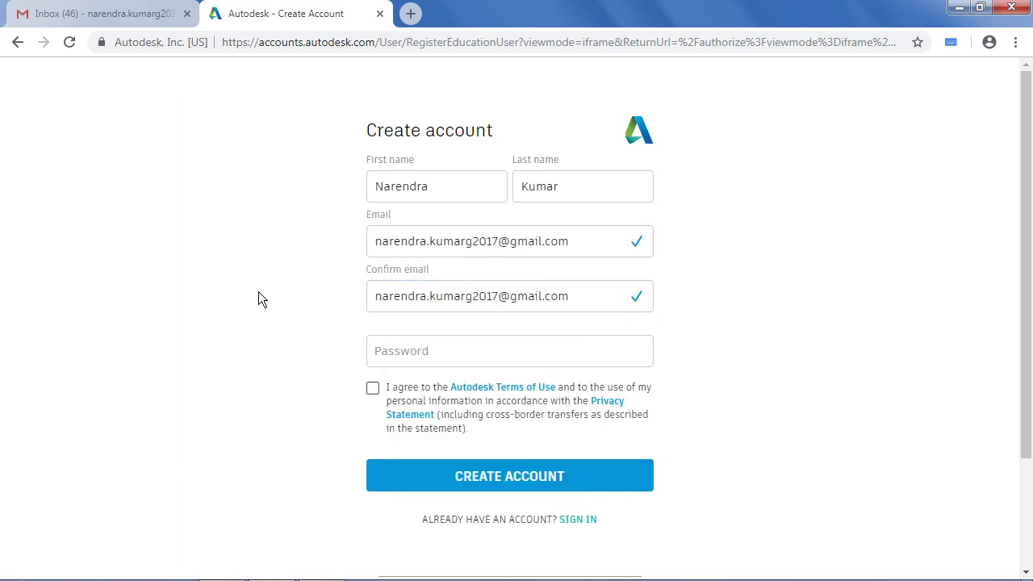
- Paste in the account password, accept the Terms of Use, and create the account
left_click(408, 352)
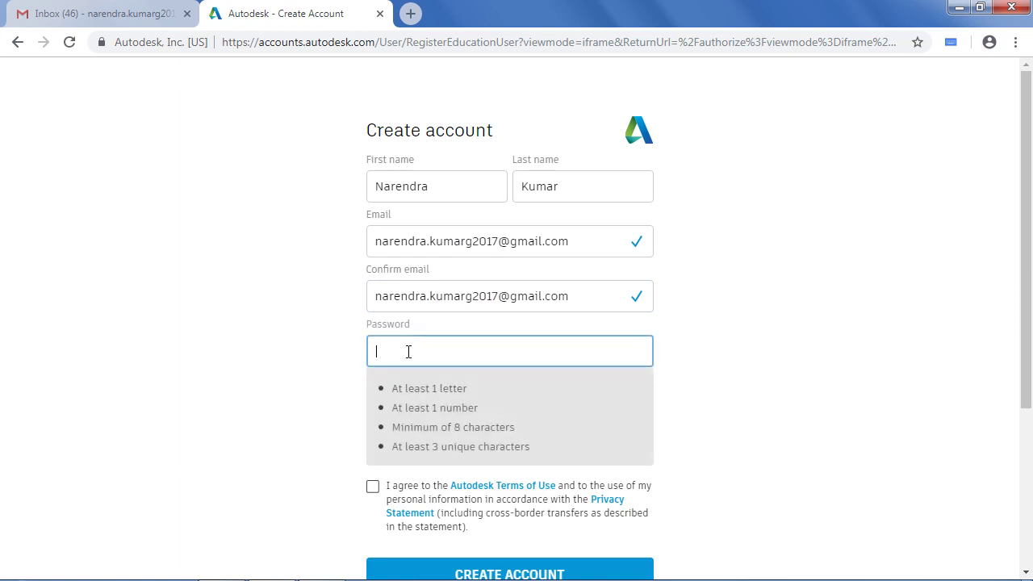
key("ctrl+v")
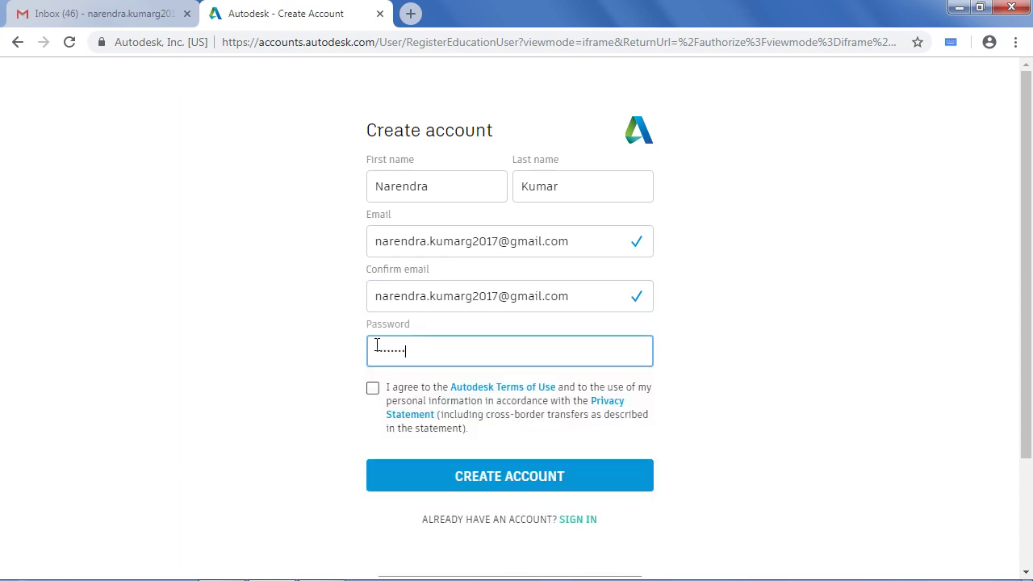
left_click(374, 390)
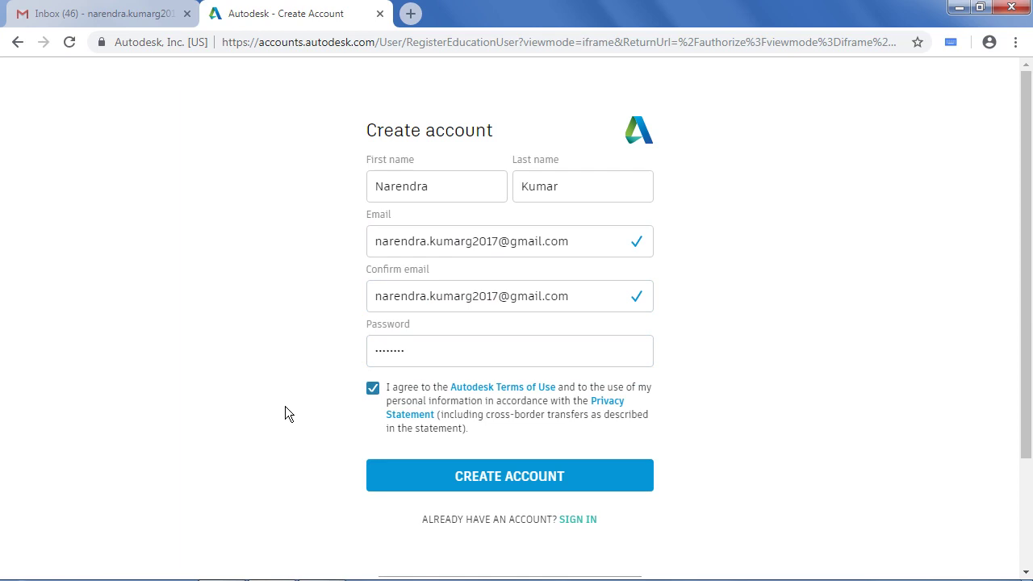
left_click(487, 482)
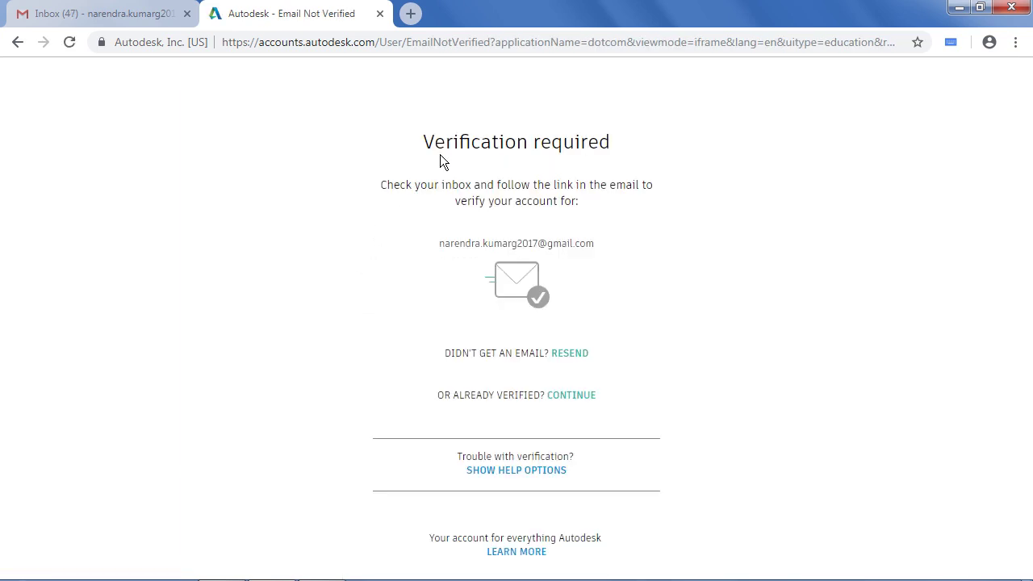
- Highlight the Verification required heading and instructions, then clear the selection
left_click_drag(428, 147, 627, 152)
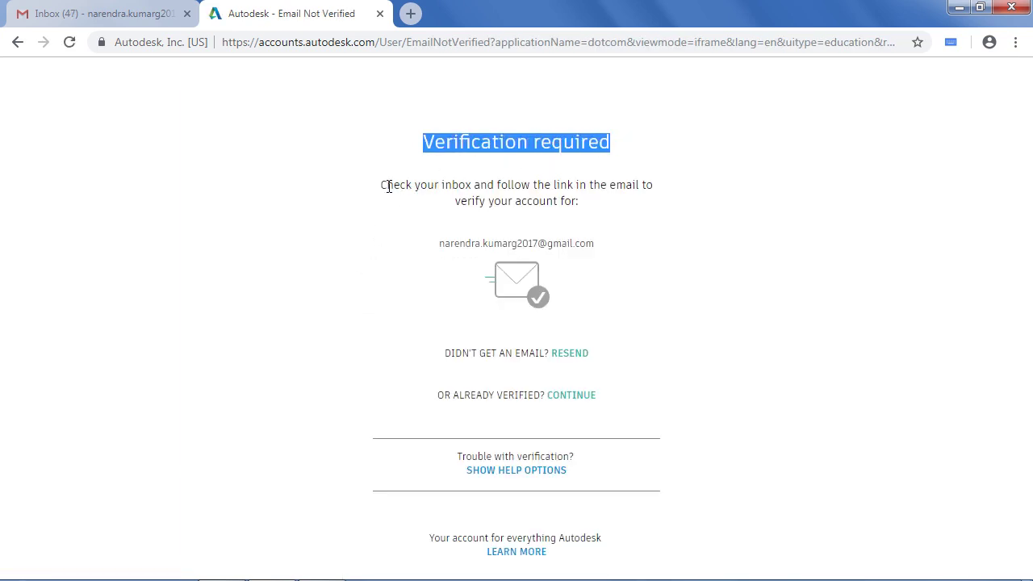
left_click_drag(391, 186, 630, 236)
left_click(655, 313)
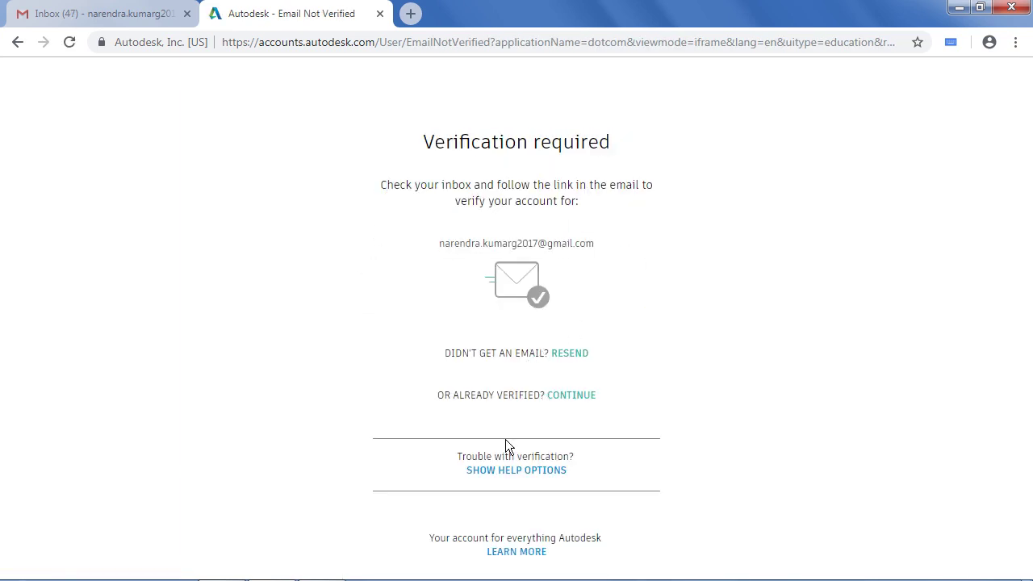
- Open the Verify your Autodesk account email in Gmail and follow its link in a new tab
left_click(93, 16)
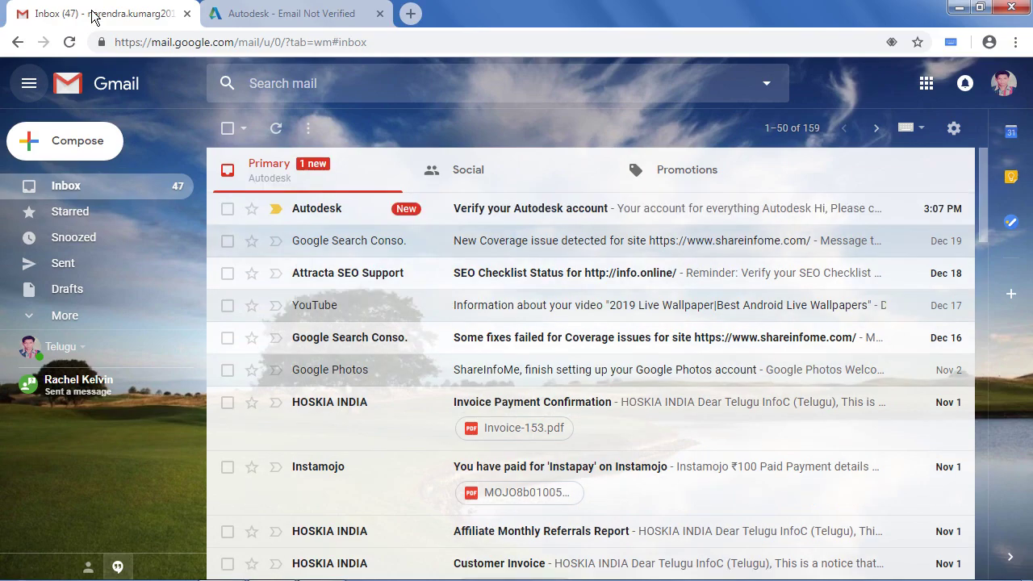
mouse_move(519, 210)
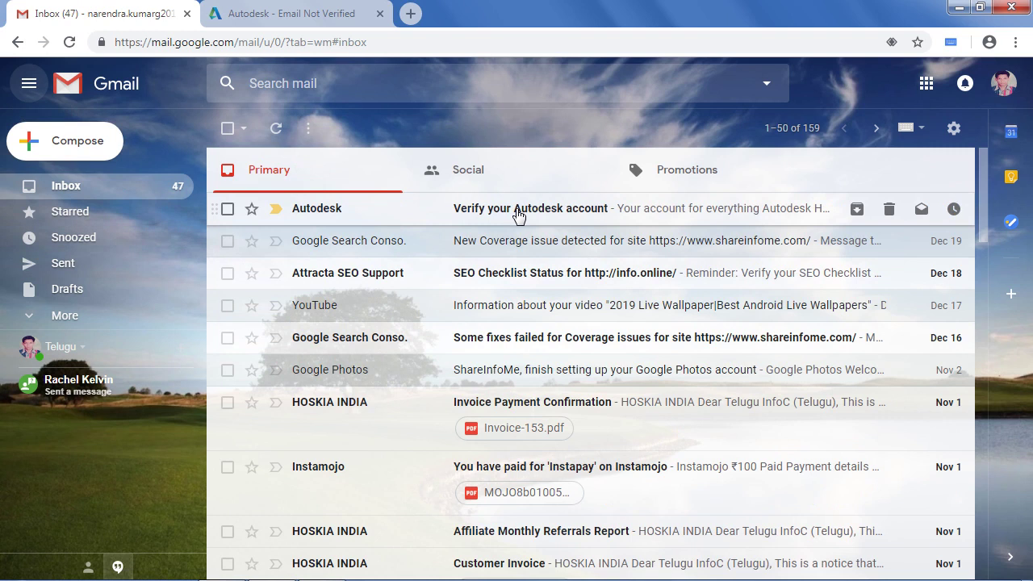
left_click(518, 211)
scroll(351, 303, "down", 2)
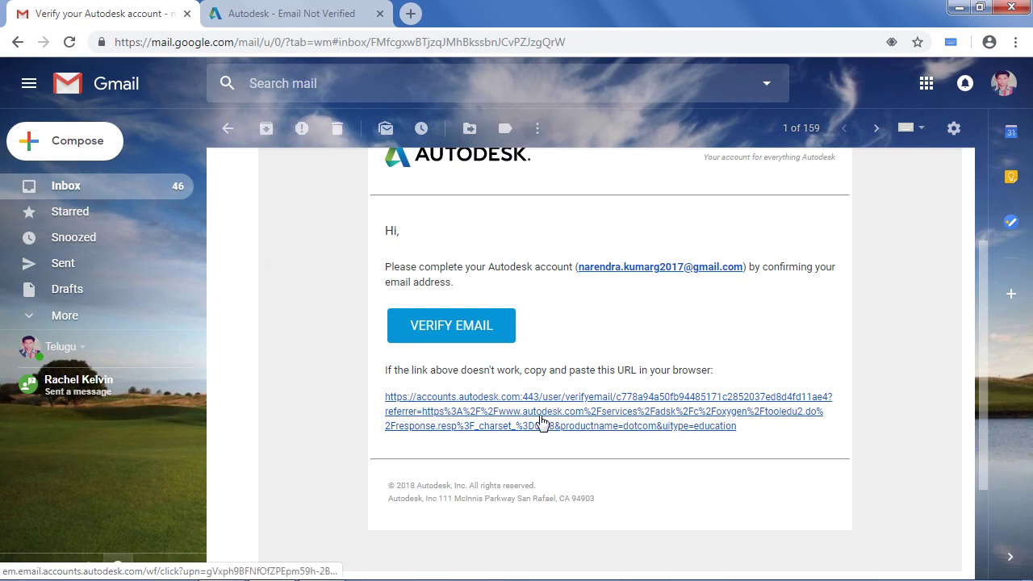
right_click(541, 418)
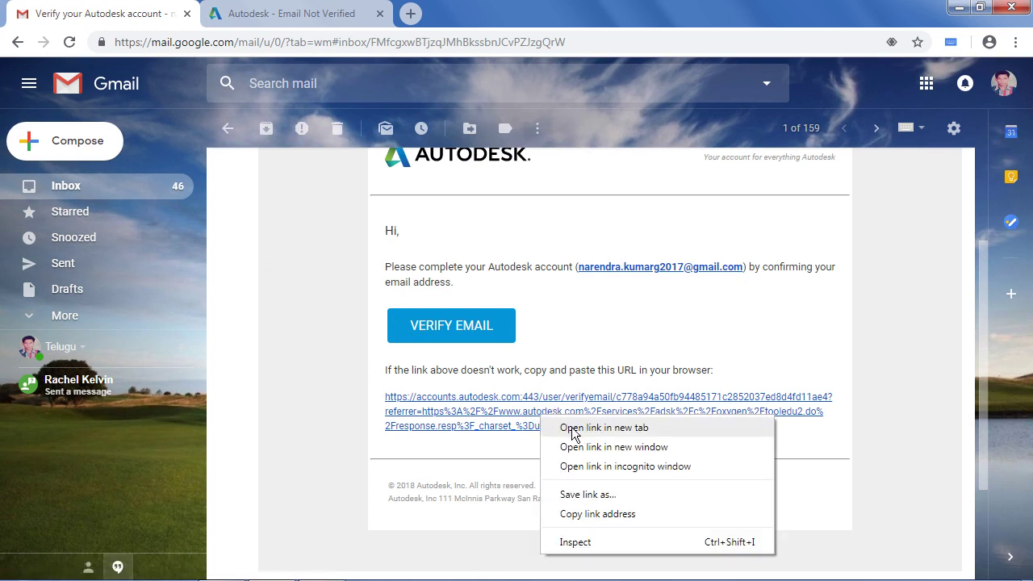
left_click(574, 430)
left_click(297, 7)
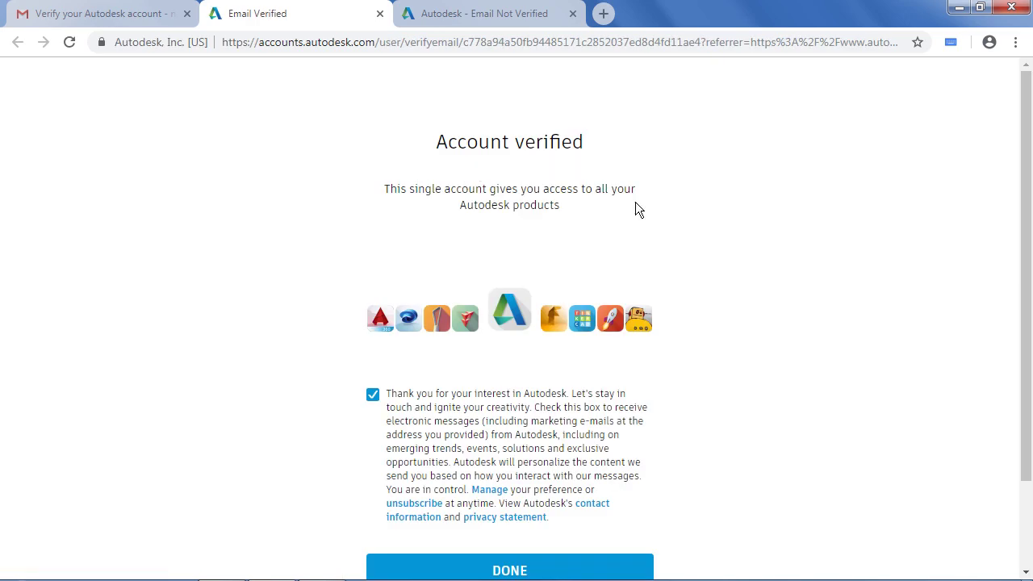
- Finish the Account verified page and close the stale Email Not Verified tab
scroll(694, 331, "down", 2)
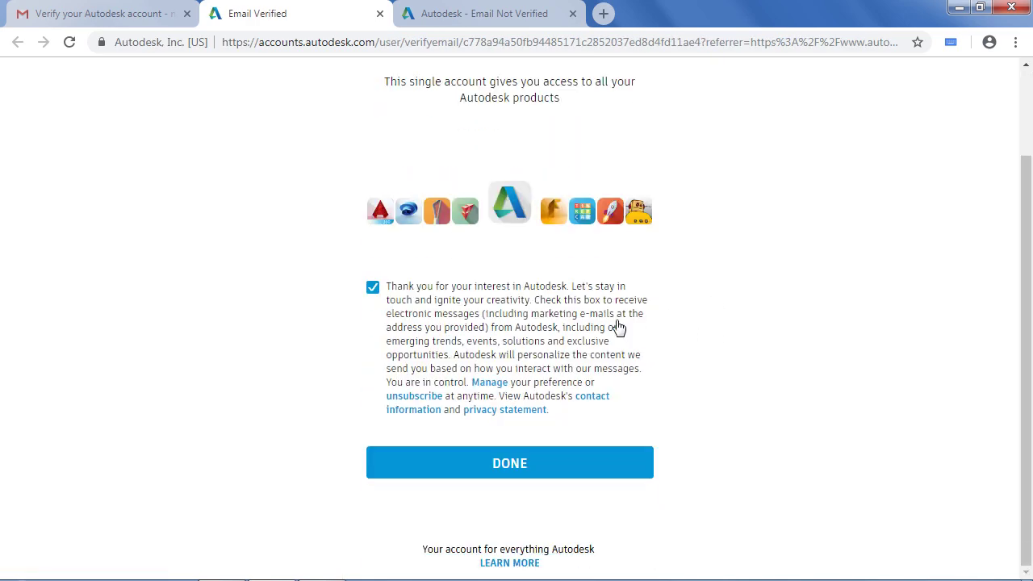
scroll(593, 322, "up", 2)
scroll(429, 284, "down", 2)
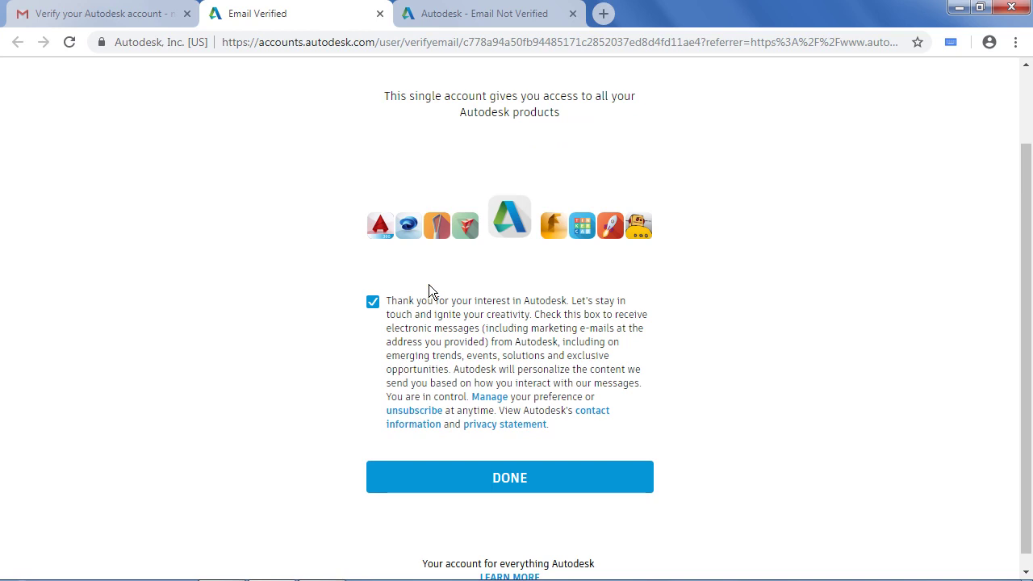
left_click(502, 463)
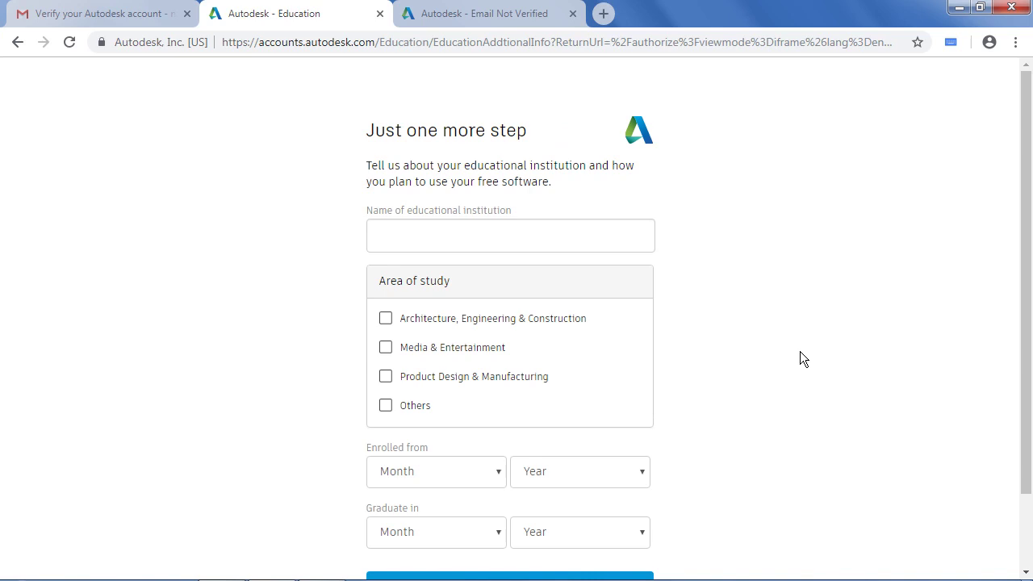
left_click(572, 13)
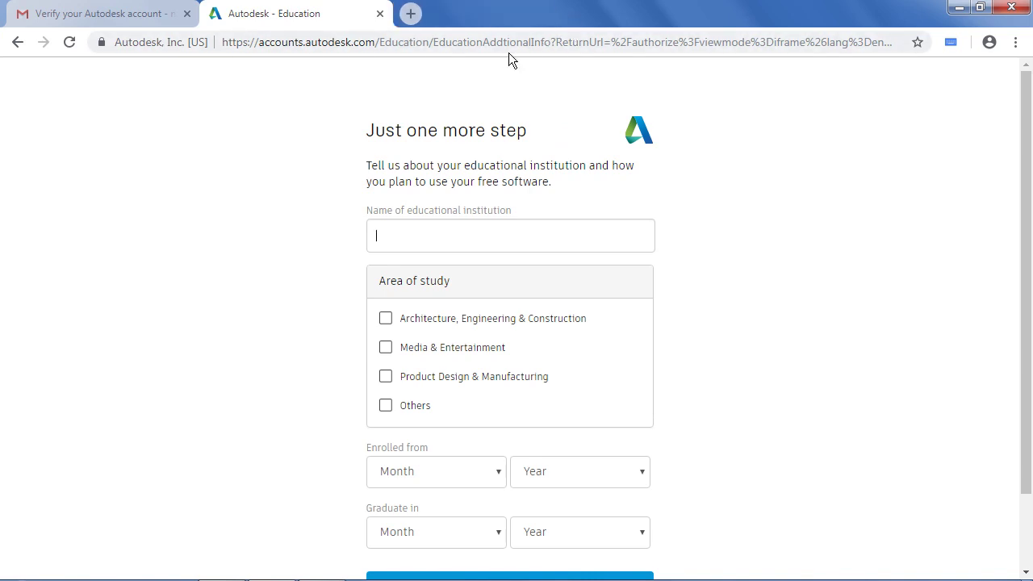
- Set the school to Swarna Bharathi Institute of Science & Technology and area of study to Others
right_click(394, 235)
left_click(445, 334)
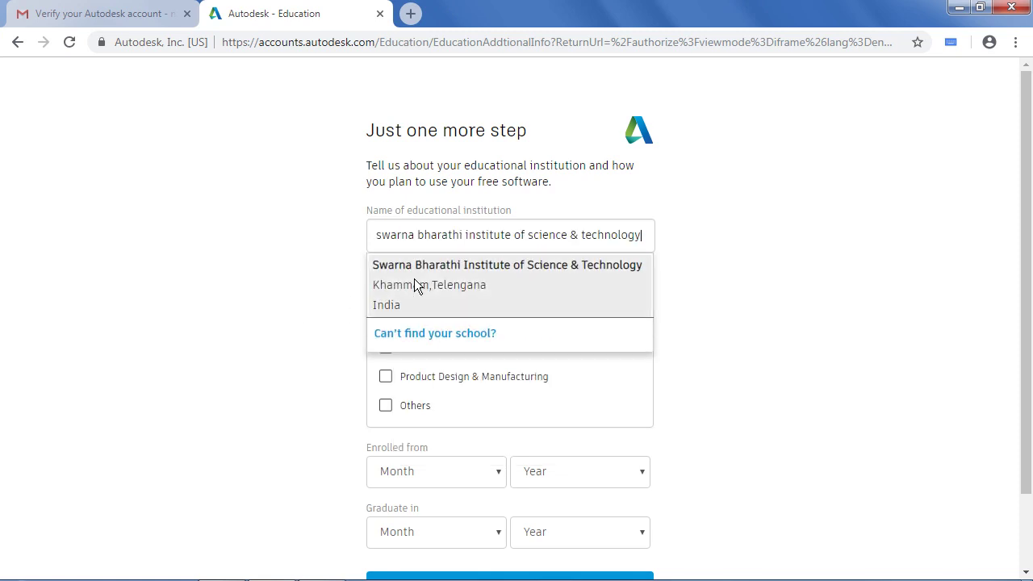
left_click(417, 286)
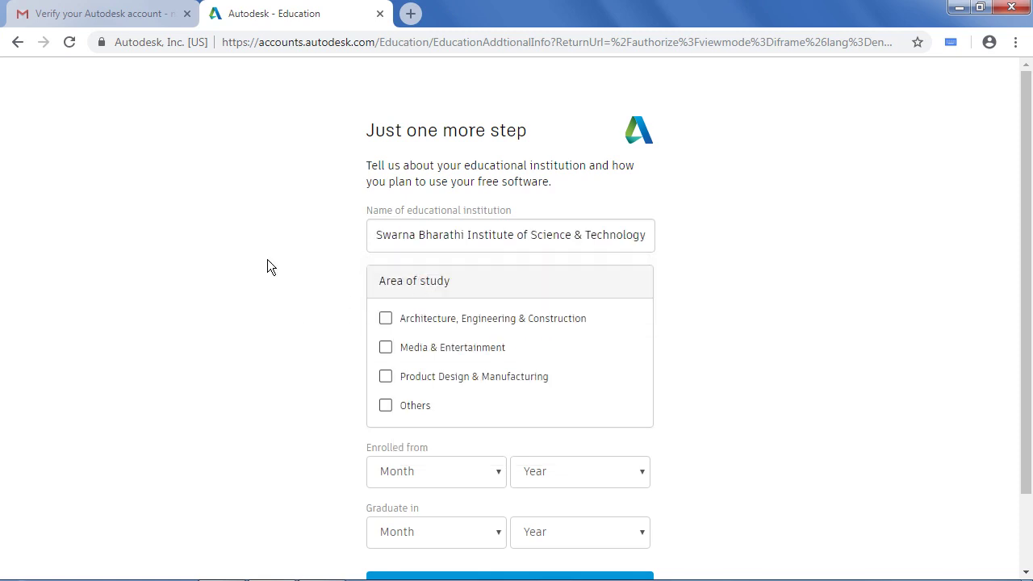
scroll(271, 262, "down", 1)
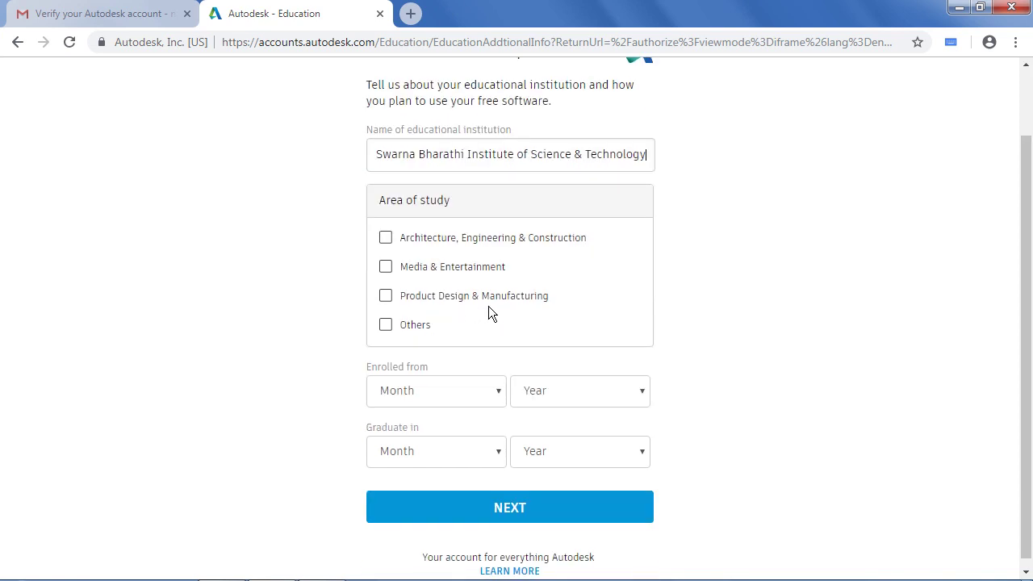
left_click(386, 327)
scroll(275, 387, "down", 1)
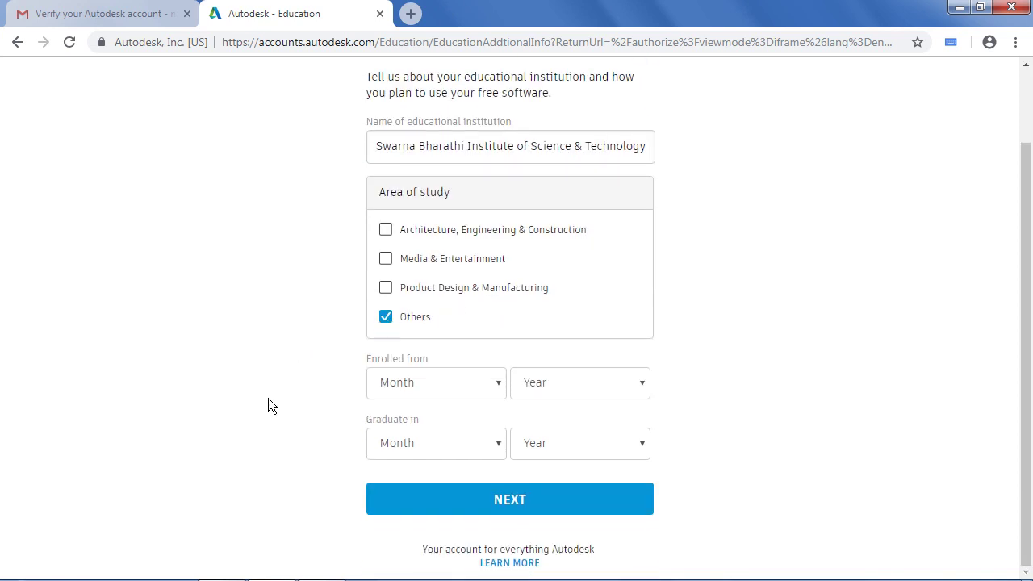
left_click(475, 495)
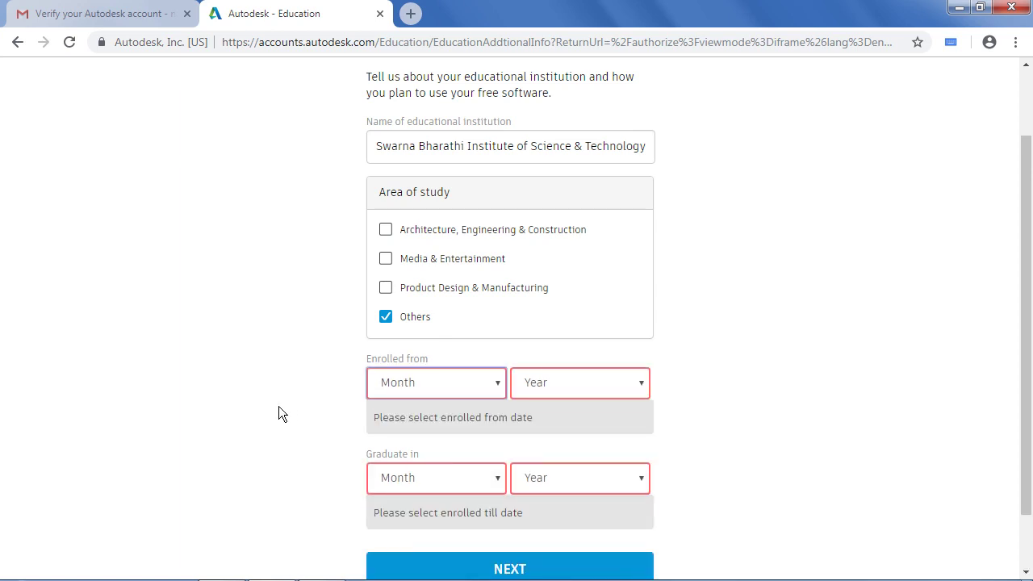
scroll(286, 412, "down", 1)
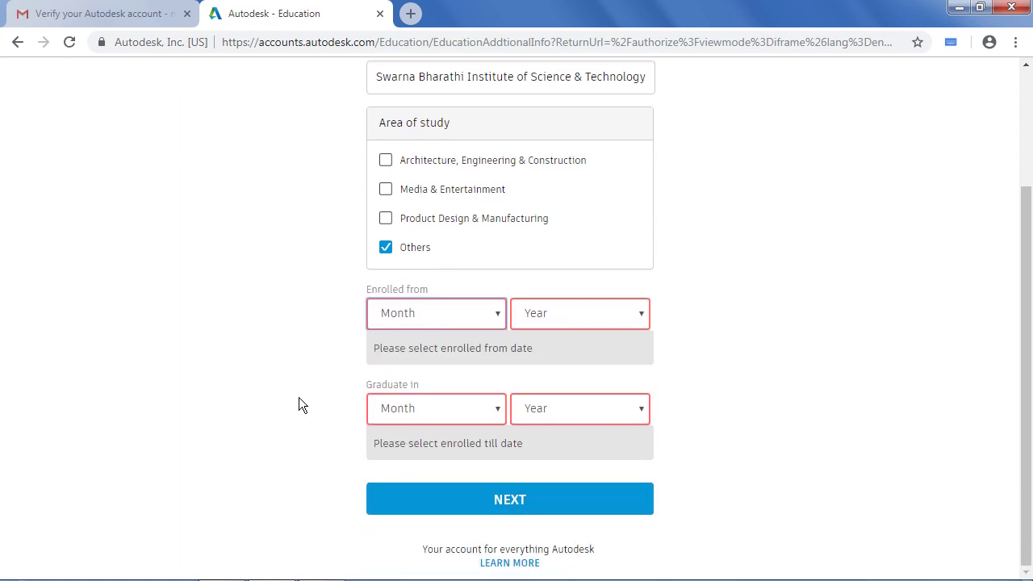
- Set enrolment to August 2014 and graduation to April 2019, then submit and continue
left_click(458, 319)
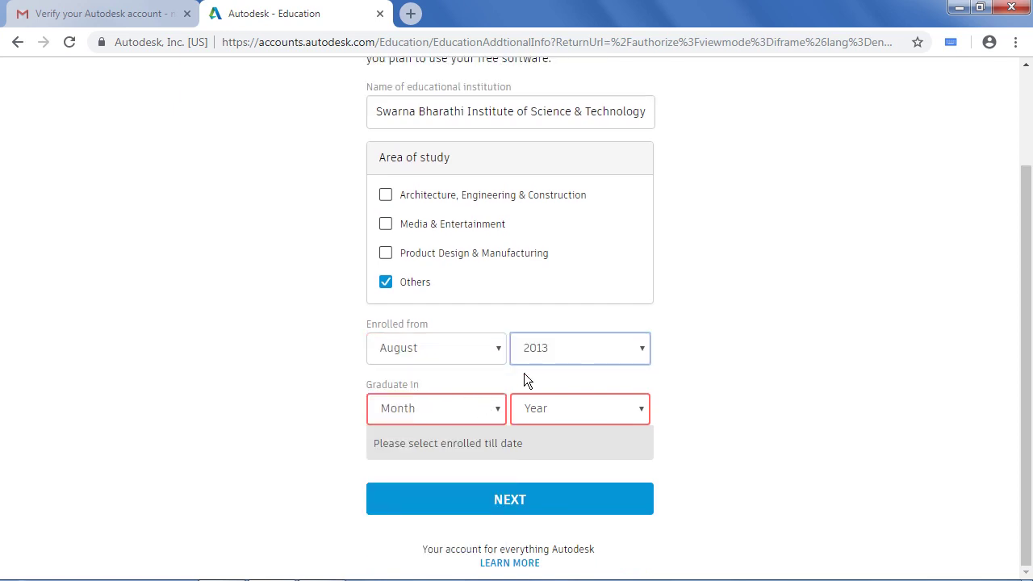
left_click(564, 347)
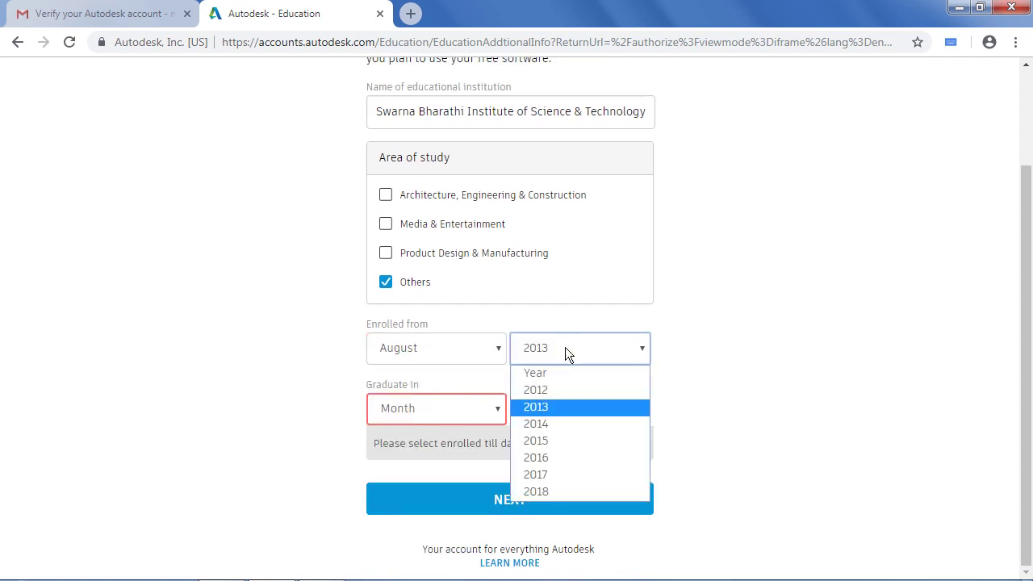
left_click(546, 424)
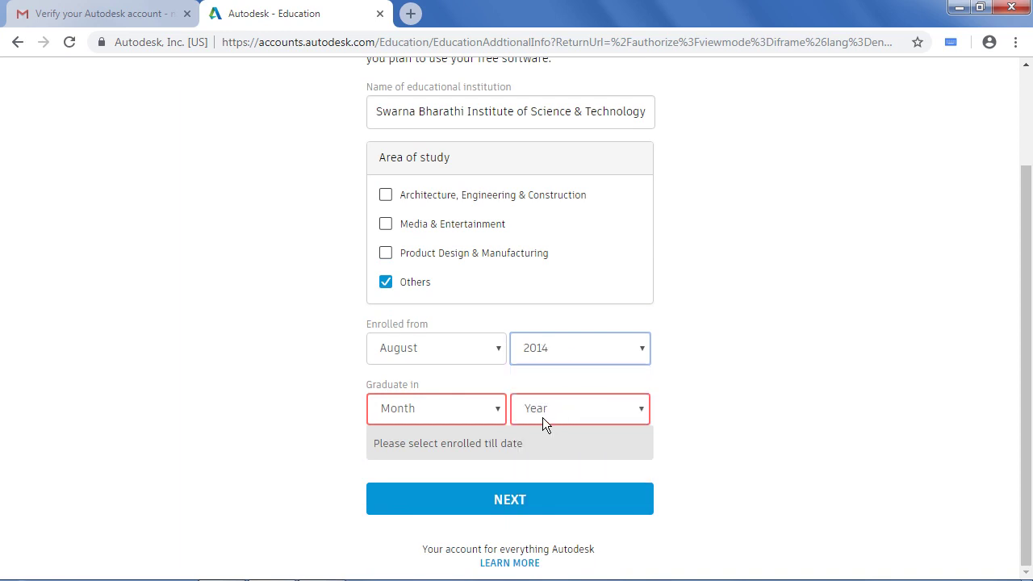
left_click(486, 408)
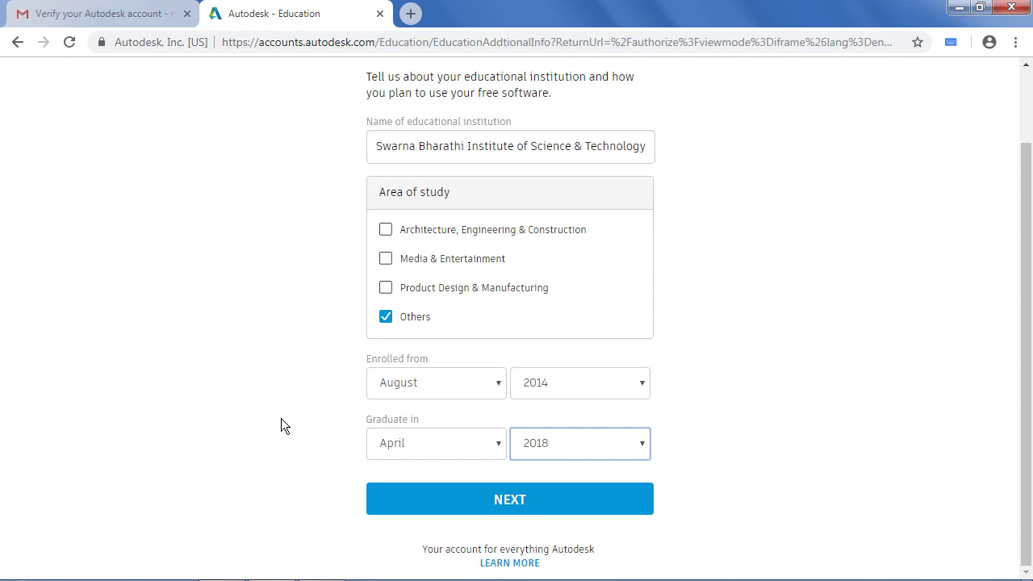
left_click(281, 419)
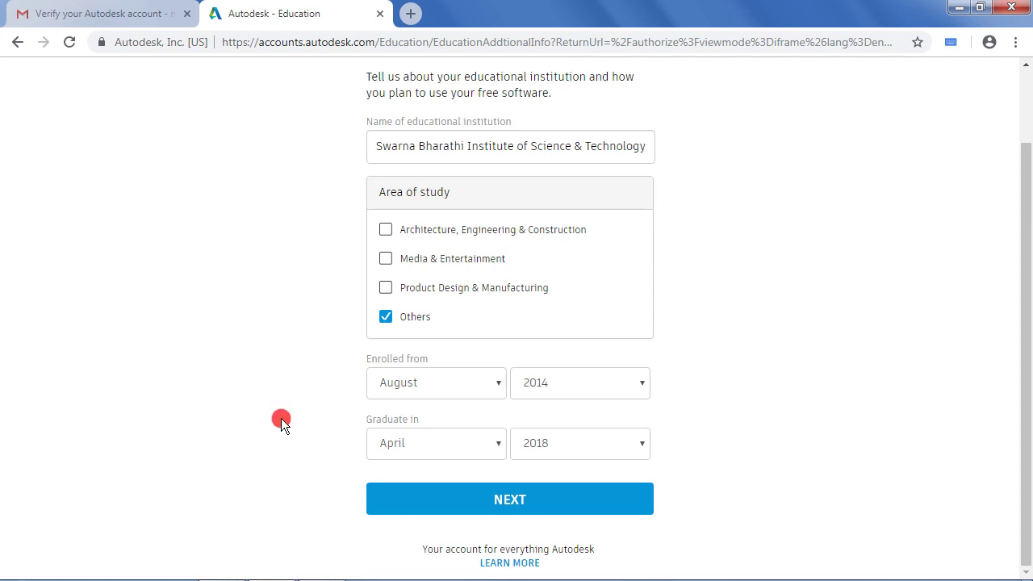
left_click(505, 502)
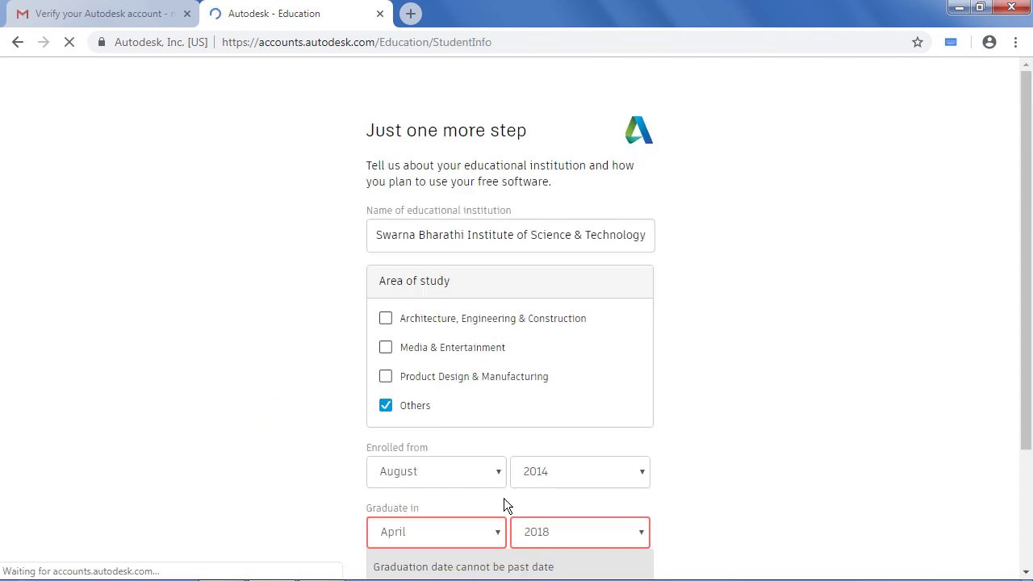
scroll(305, 449, "down", 3)
key("Down")
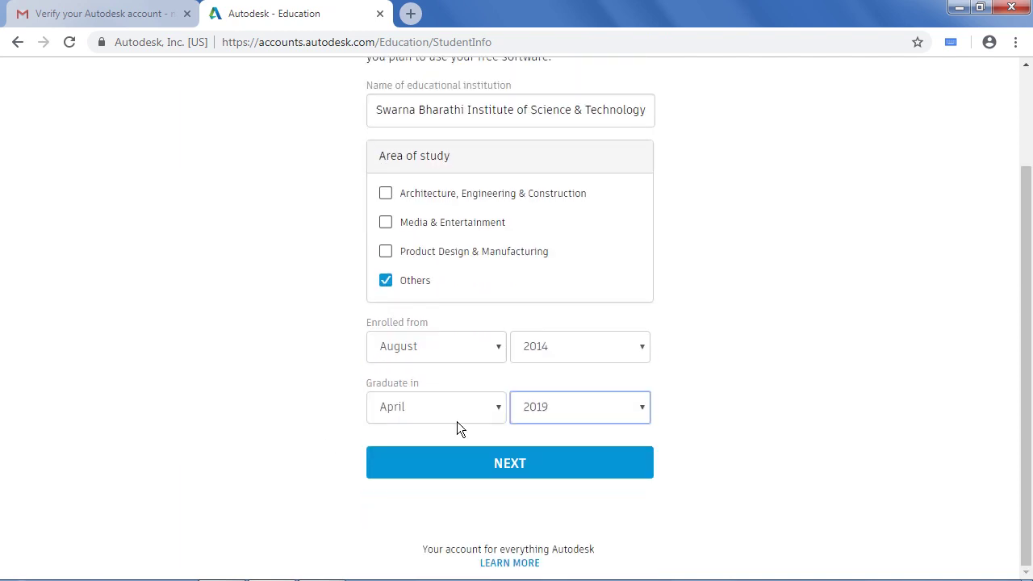
left_click(505, 470)
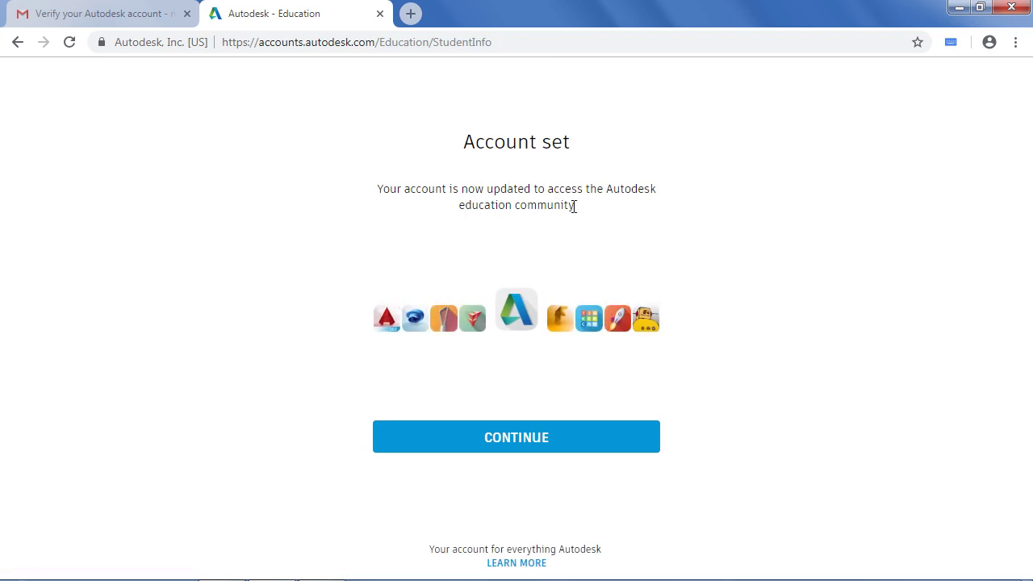
left_click(498, 440)
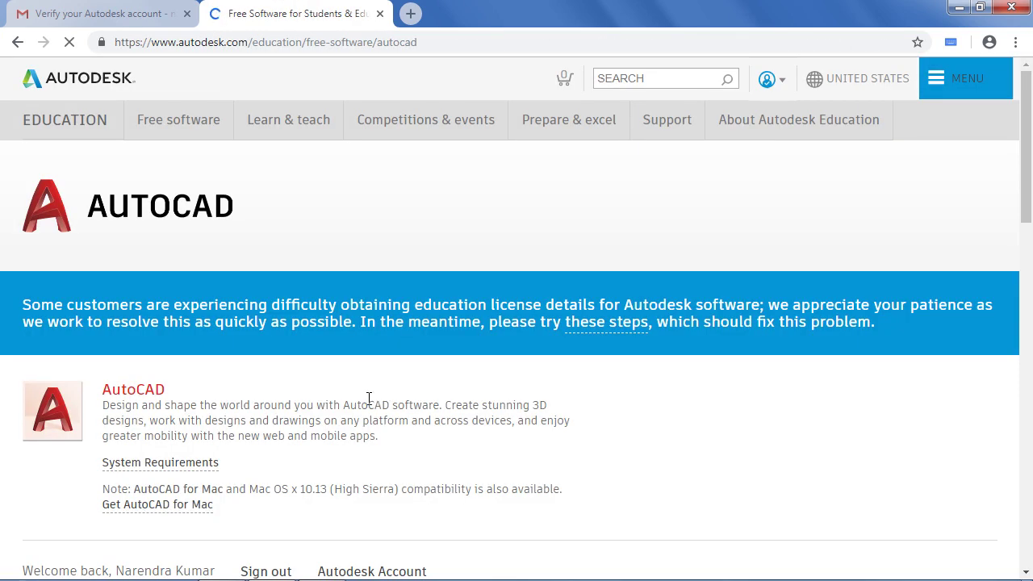
- Choose AutoCAD 2019, Windows 32-bit and English in the download options
scroll(369, 398, "down", 3)
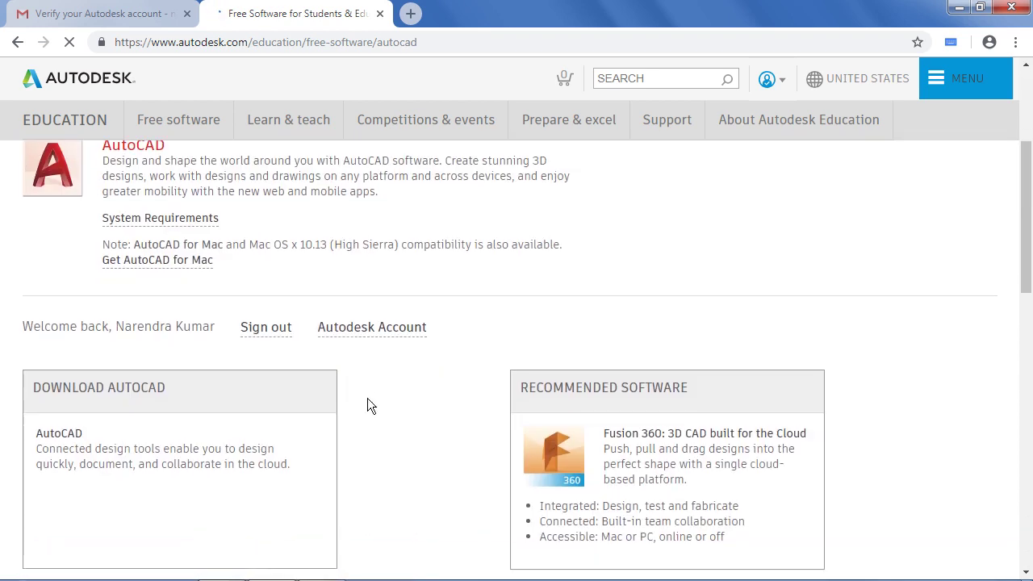
scroll(368, 398, "down", 2)
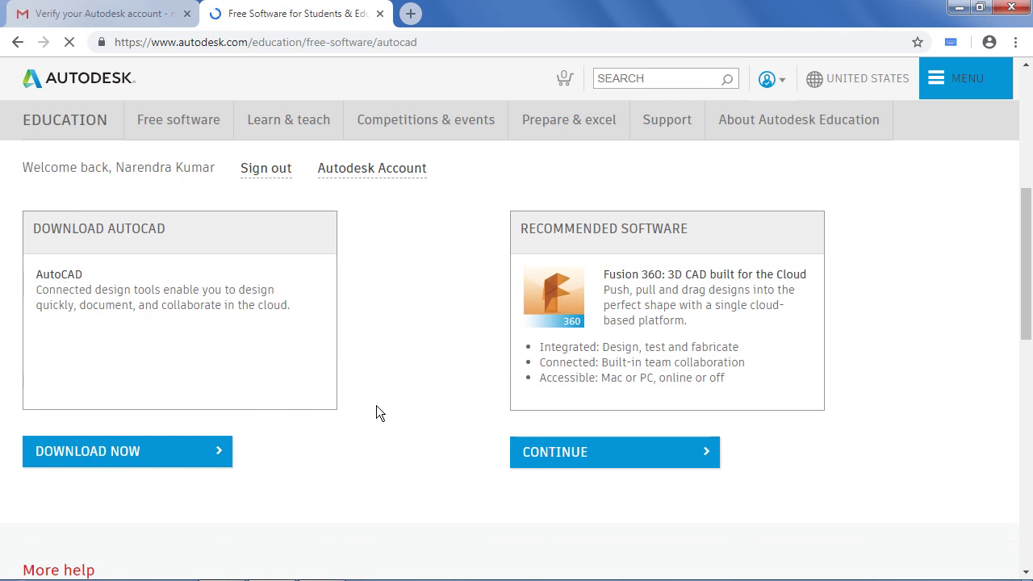
scroll(378, 406, "down", 3)
left_click(219, 210)
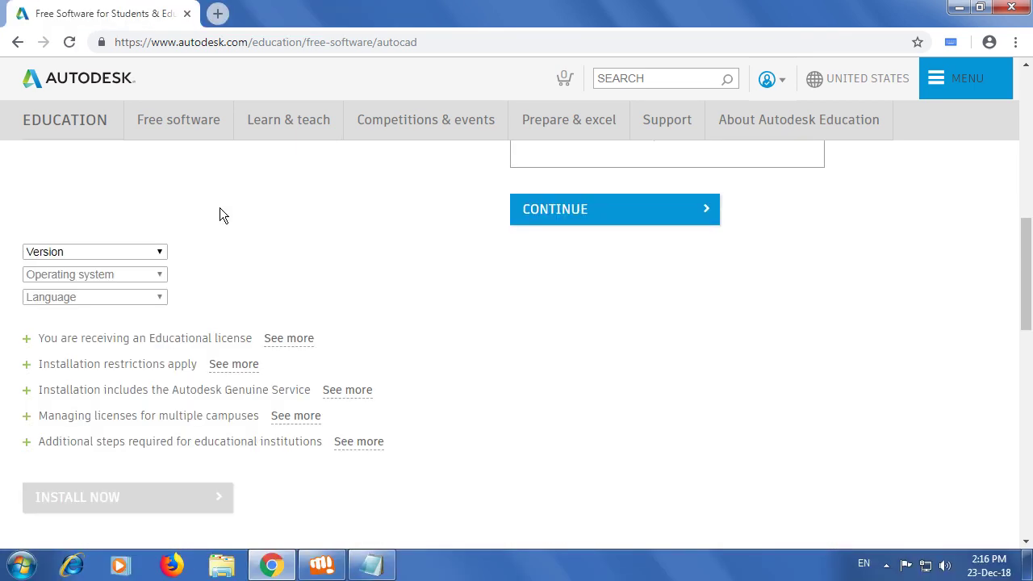
left_click(158, 252)
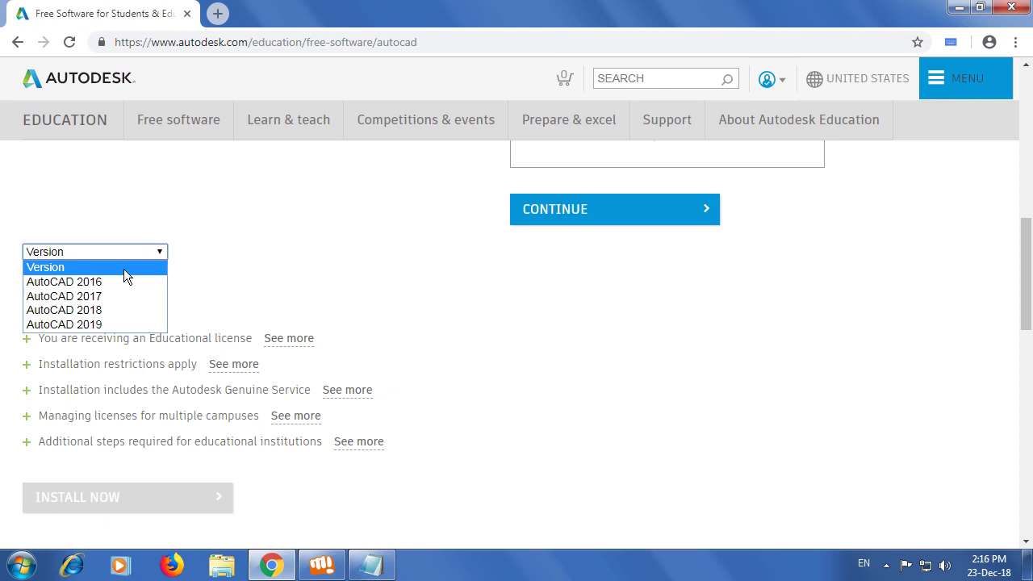
left_click(100, 325)
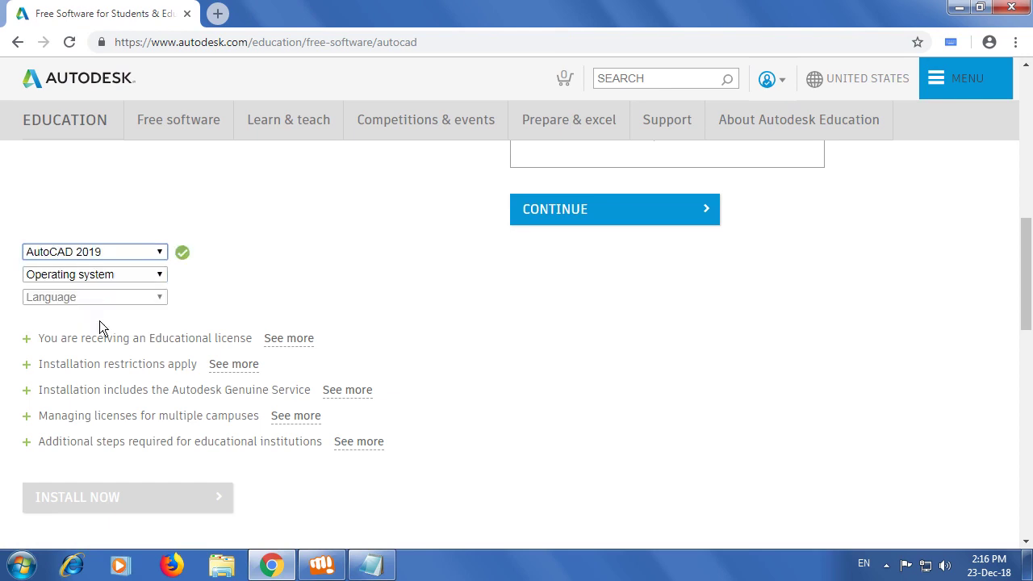
left_click(155, 276)
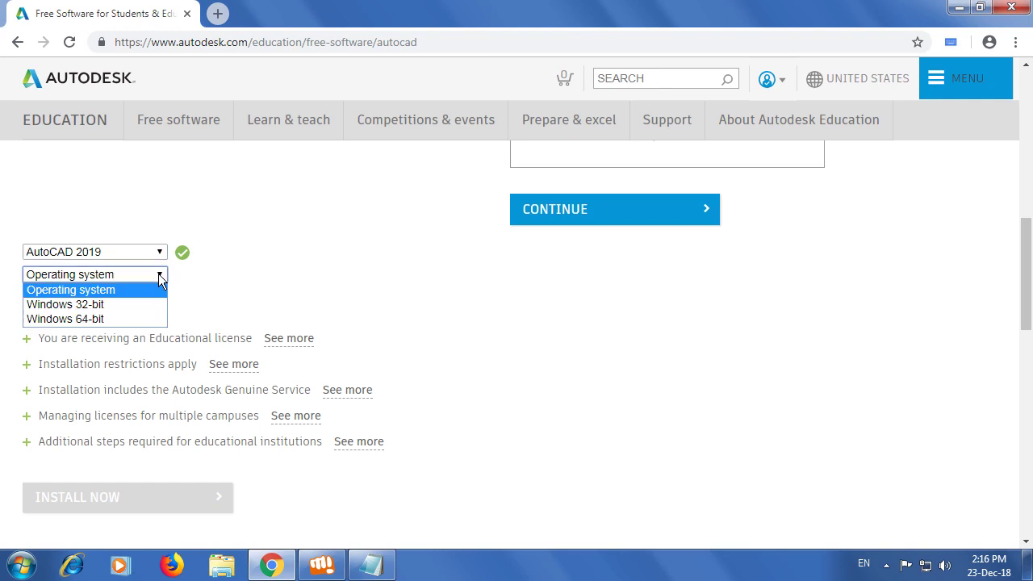
left_click(129, 305)
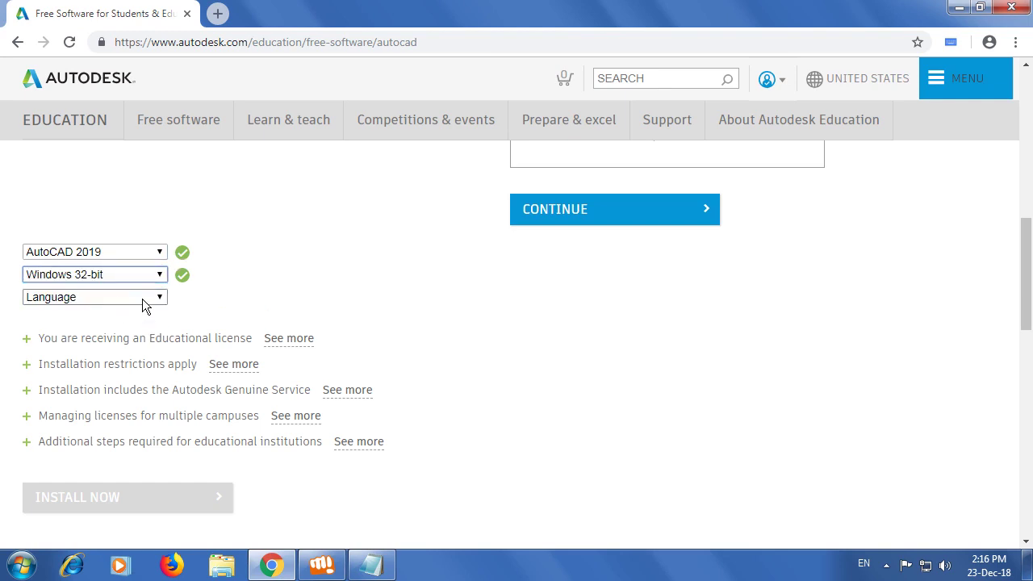
left_click(140, 300)
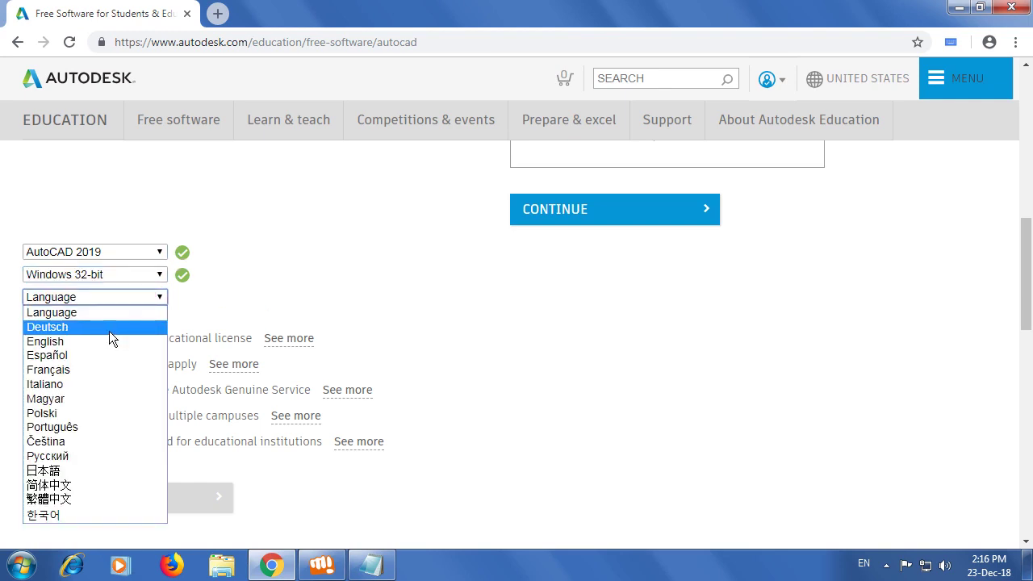
left_click(86, 341)
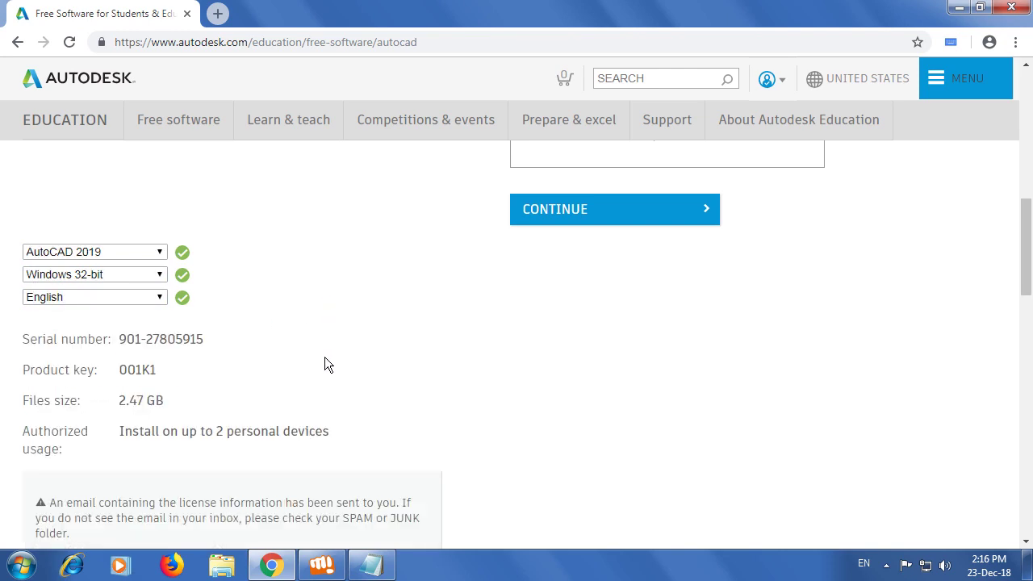
- Scroll down past the licence details to the INSTALL NOW button
scroll(327, 355, "down", 1)
scroll(338, 335, "up", 2)
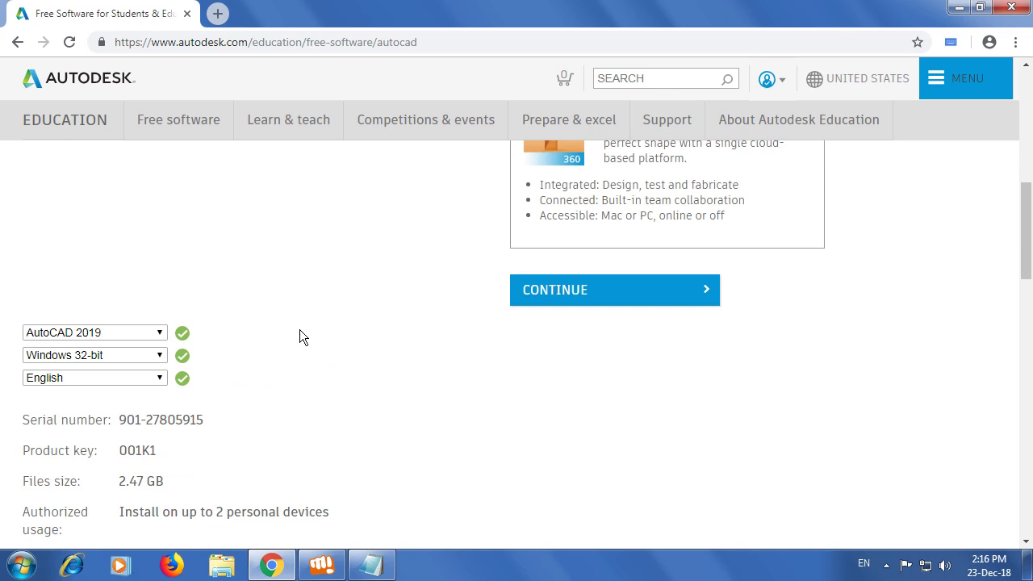
scroll(300, 331, "down", 2)
scroll(300, 331, "down", 3)
scroll(300, 329, "down", 1)
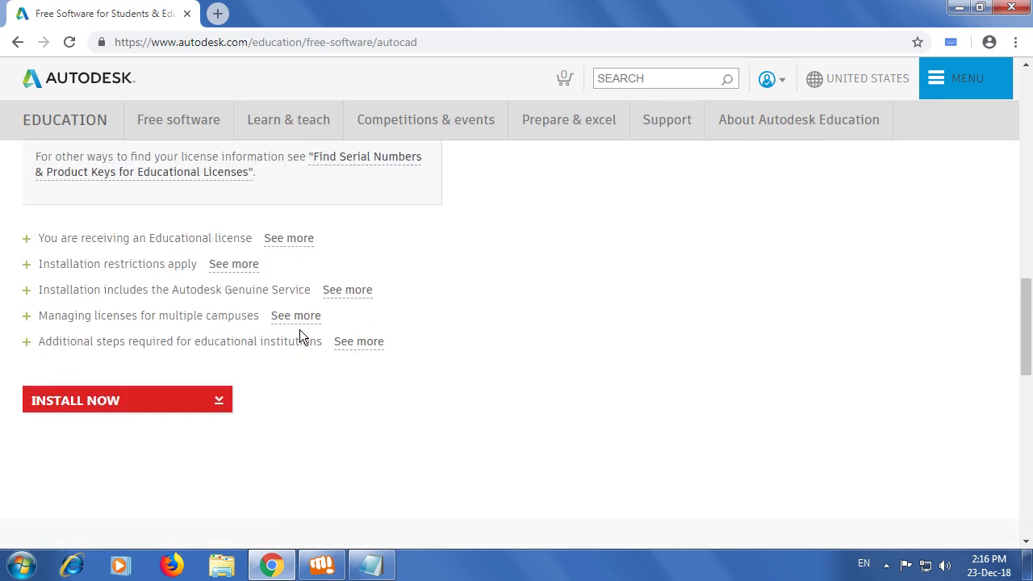
- Accept the licence agreement and save the AutoCAD 2019 installer to the Desktop
left_click(165, 408)
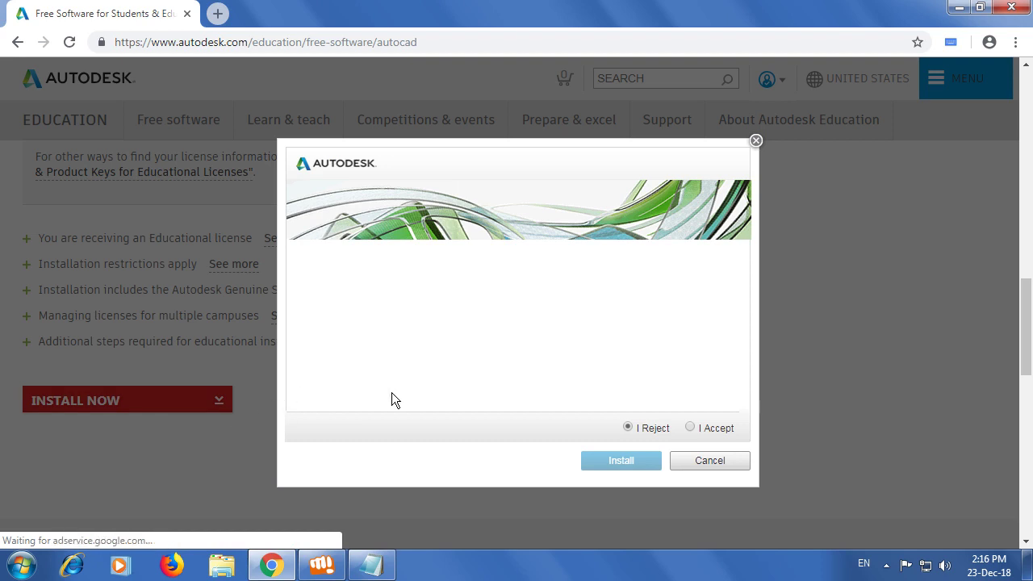
left_click(694, 427)
left_click(619, 461)
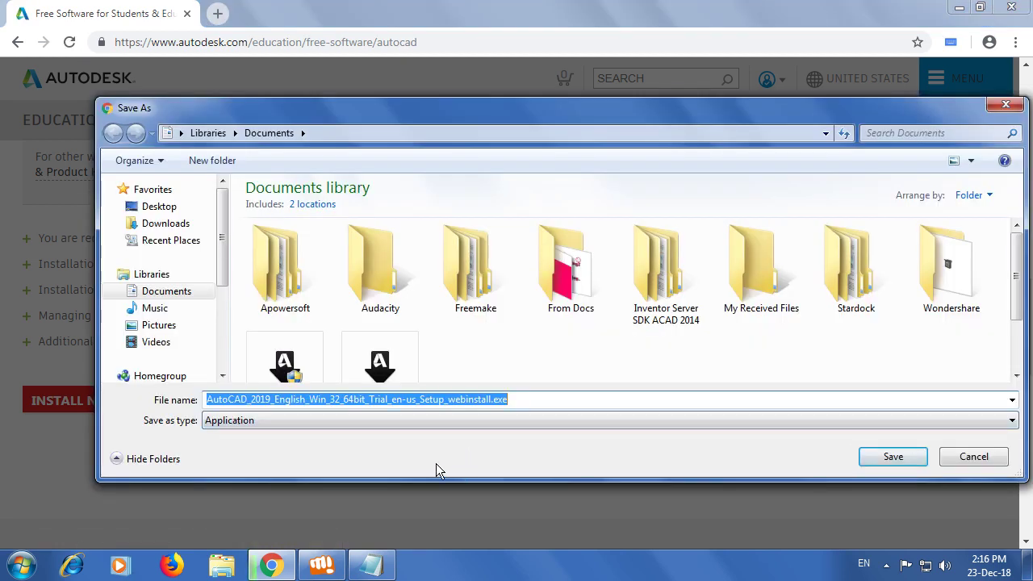
left_click(159, 206)
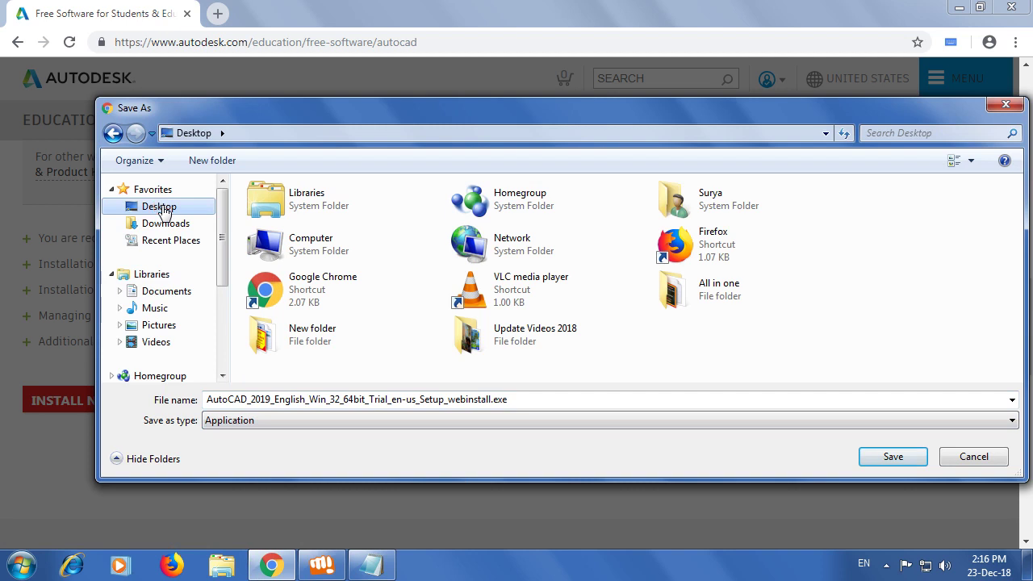
left_click(886, 458)
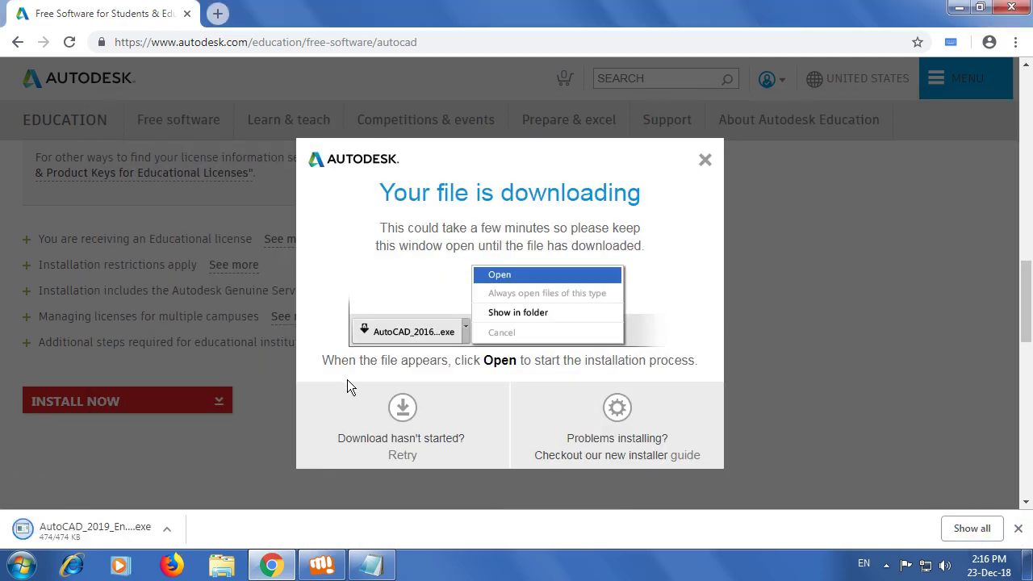
- Run the downloaded installer past the security warning and dismiss the browser's downloading notice
left_click(111, 537)
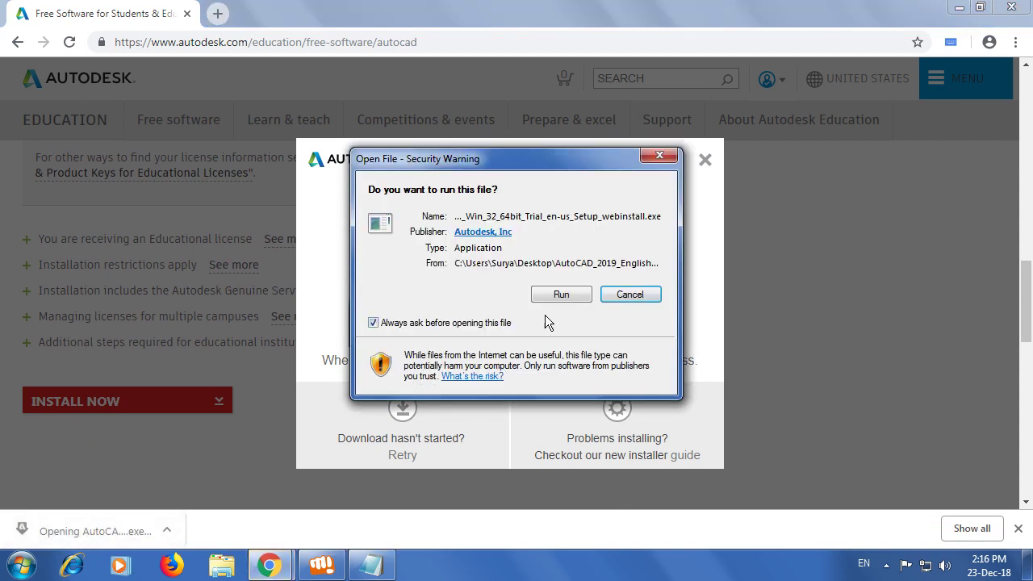
left_click(561, 294)
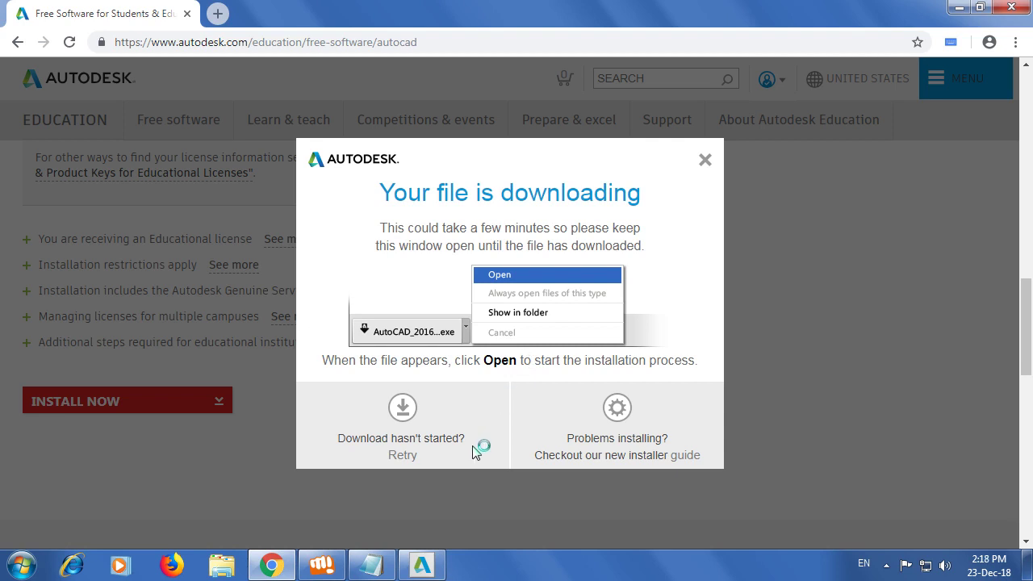
left_click(959, 7)
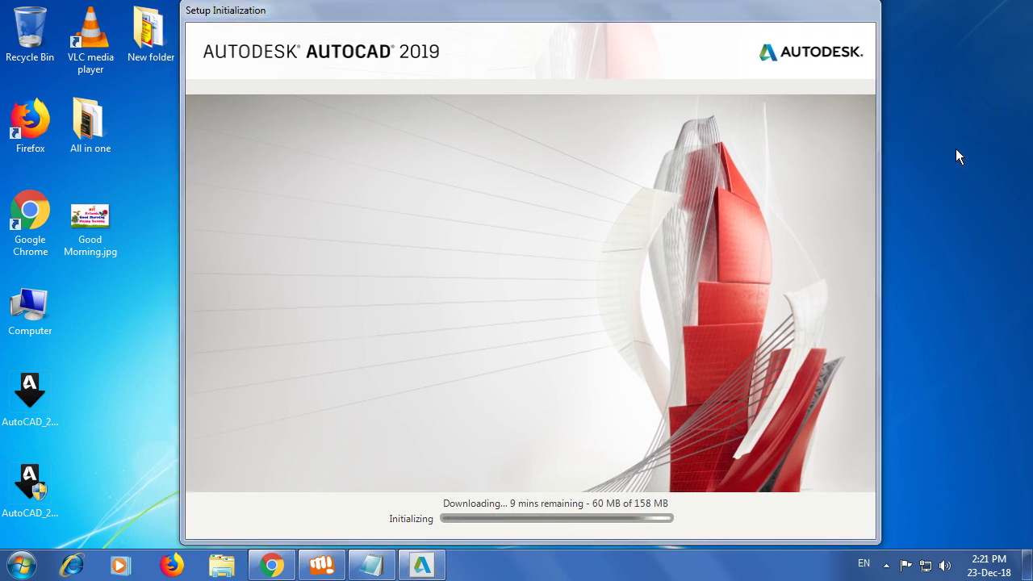
left_click(273, 559)
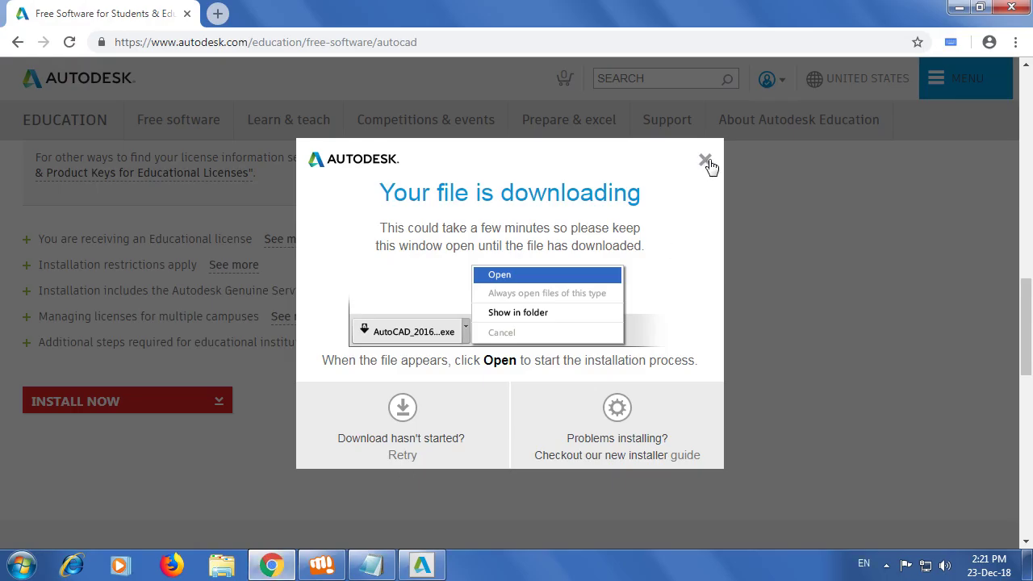
left_click(706, 160)
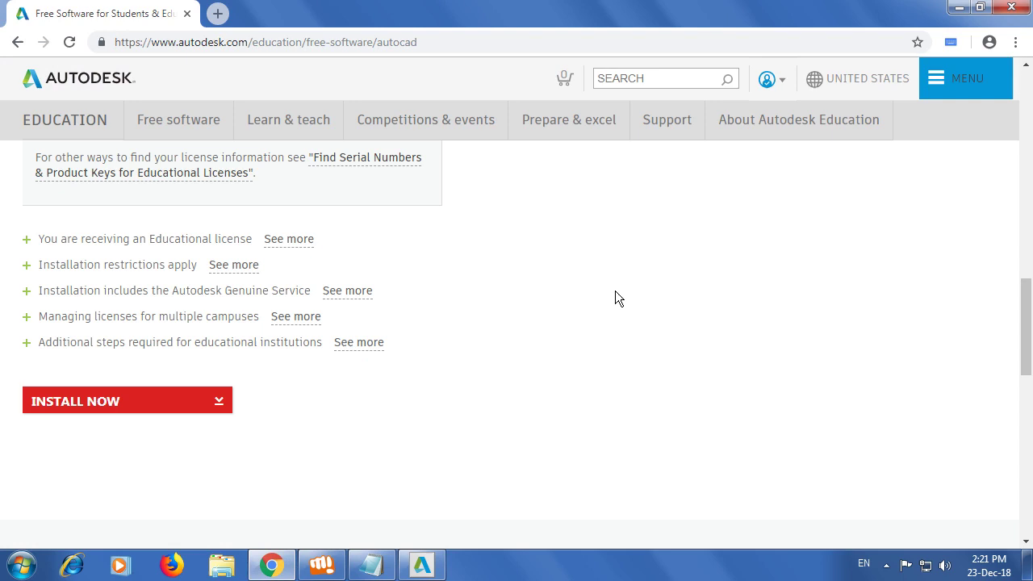
left_click(782, 81)
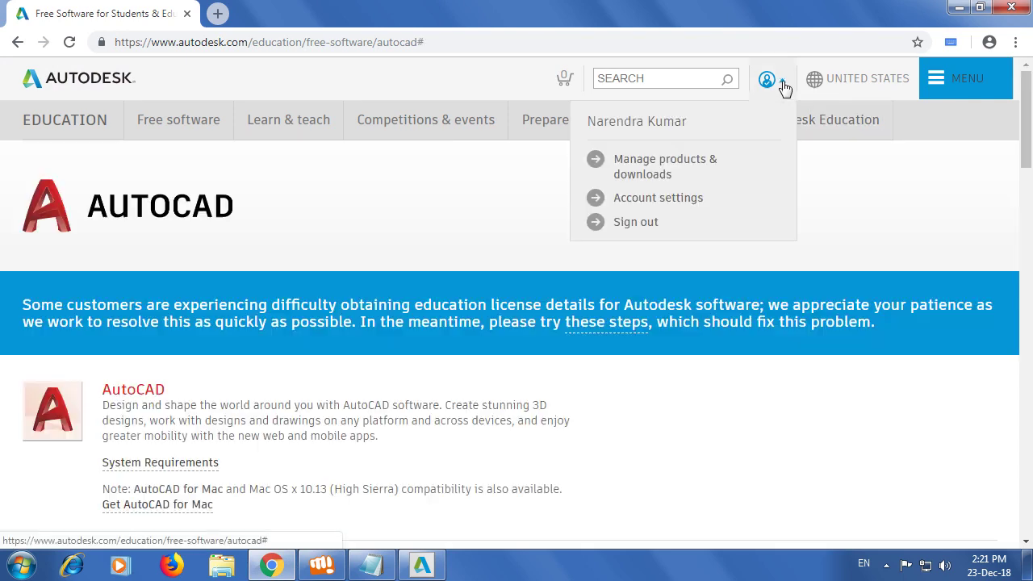
- Open Manage products & downloads, turn on taskbar auto-hide, and dismiss the download preferences unchanged
left_click(644, 162)
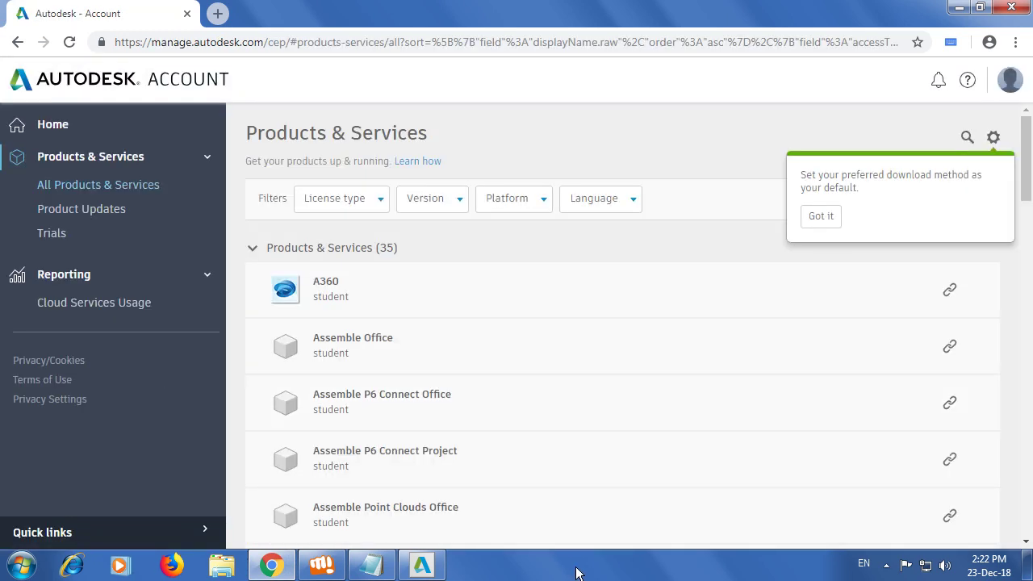
right_click(576, 572)
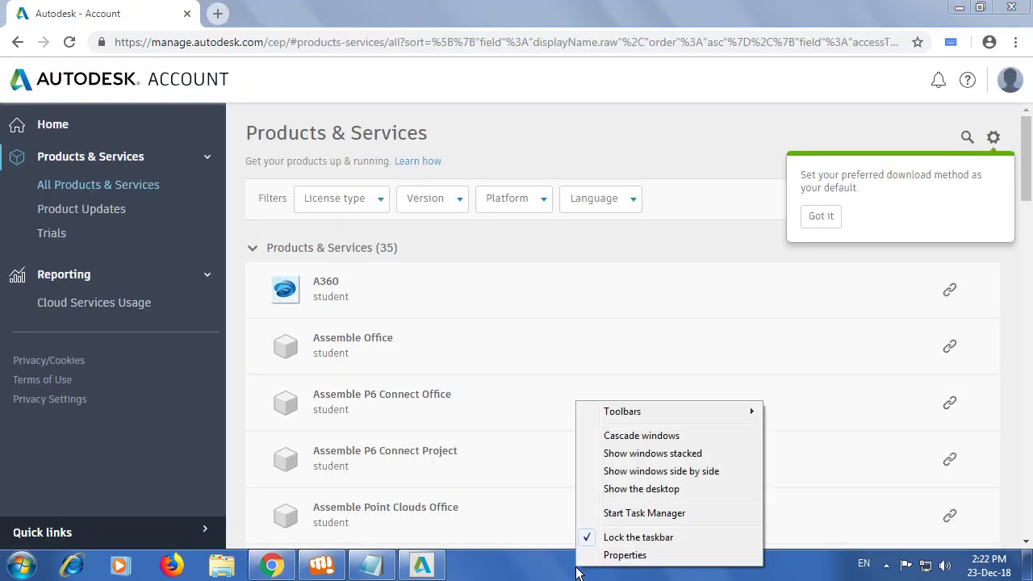
left_click(641, 555)
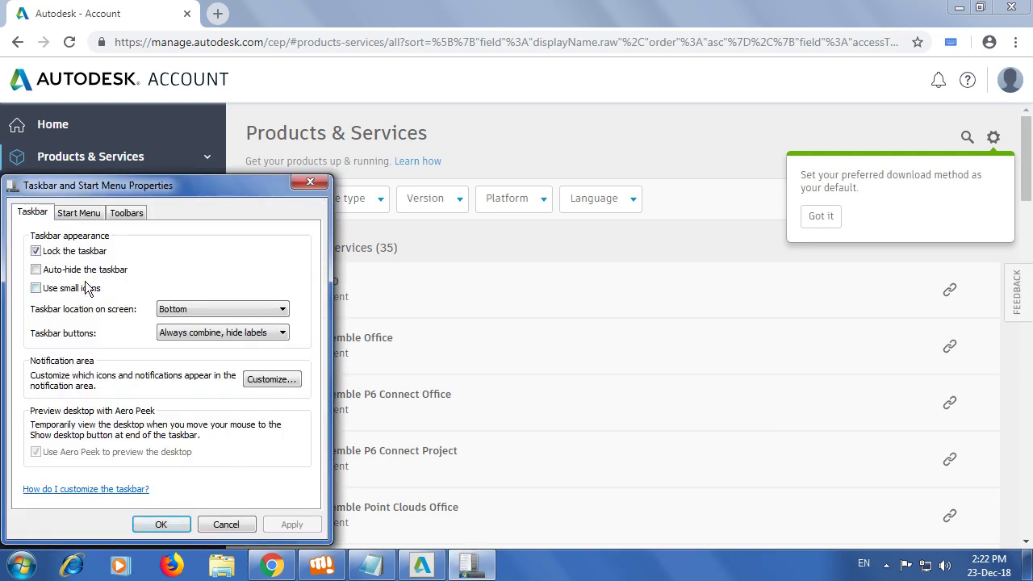
left_click(84, 271)
left_click(286, 526)
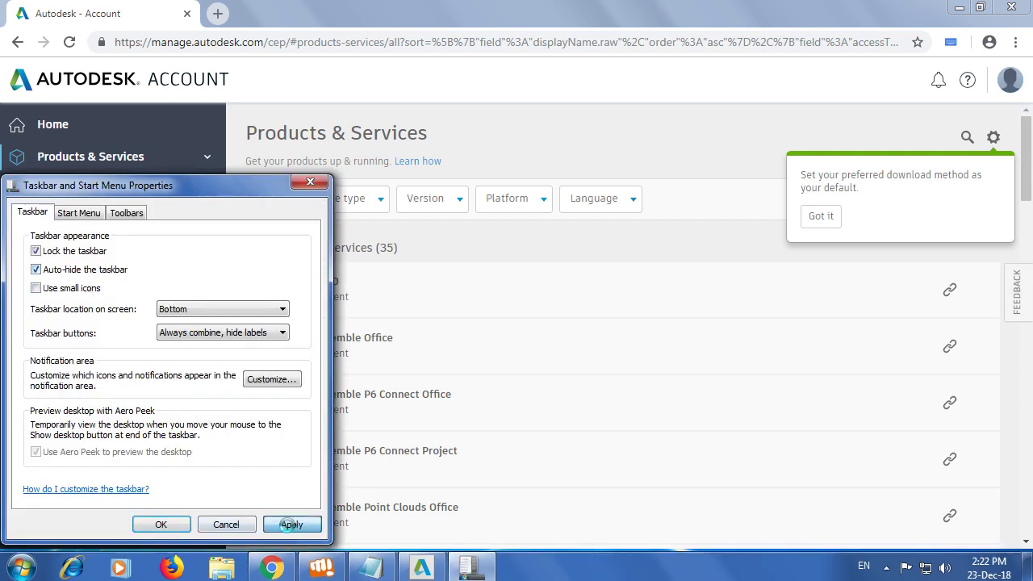
left_click(158, 526)
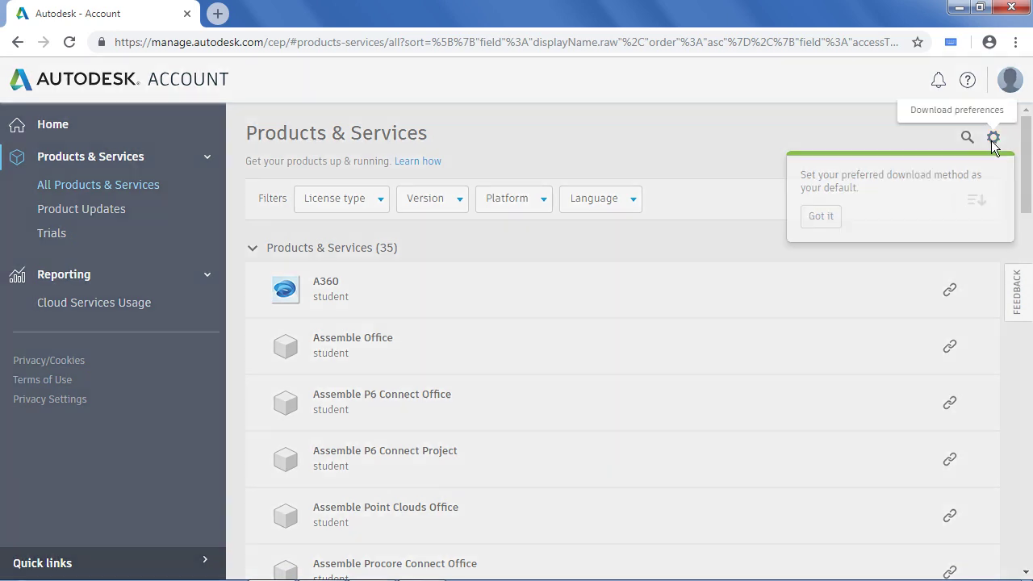
left_click(990, 140)
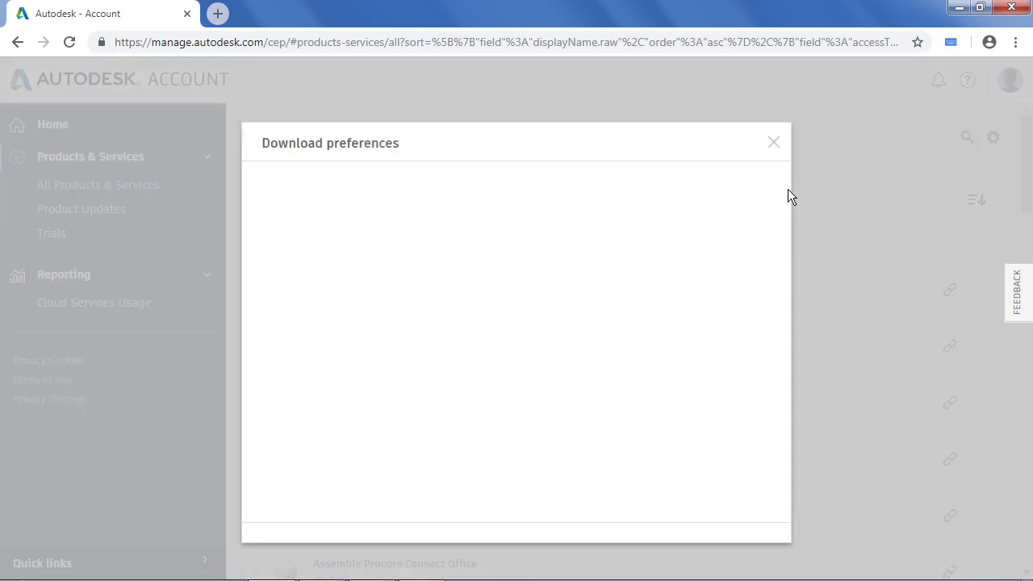
left_click(772, 144)
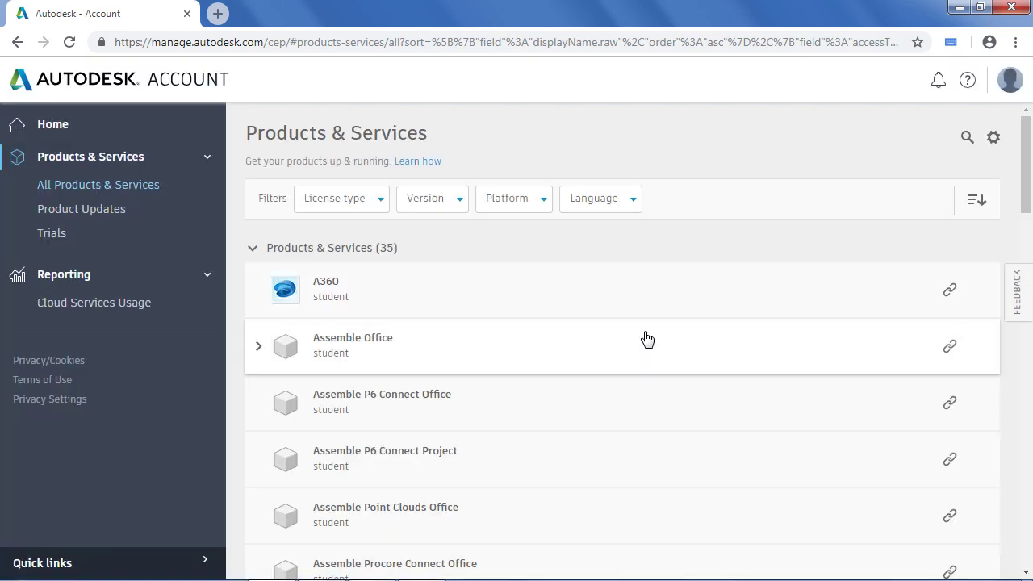
- Browse the product list and expand the AutoCAD mobile app Premium details
scroll(638, 395, "down", 2)
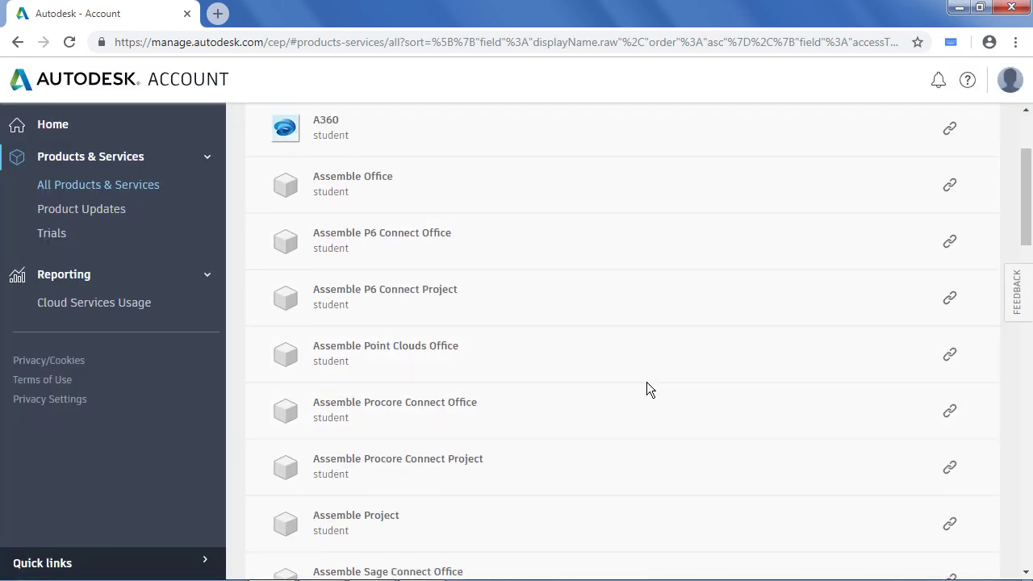
scroll(648, 387, "down", 2)
scroll(648, 387, "down", 2)
left_click(643, 447)
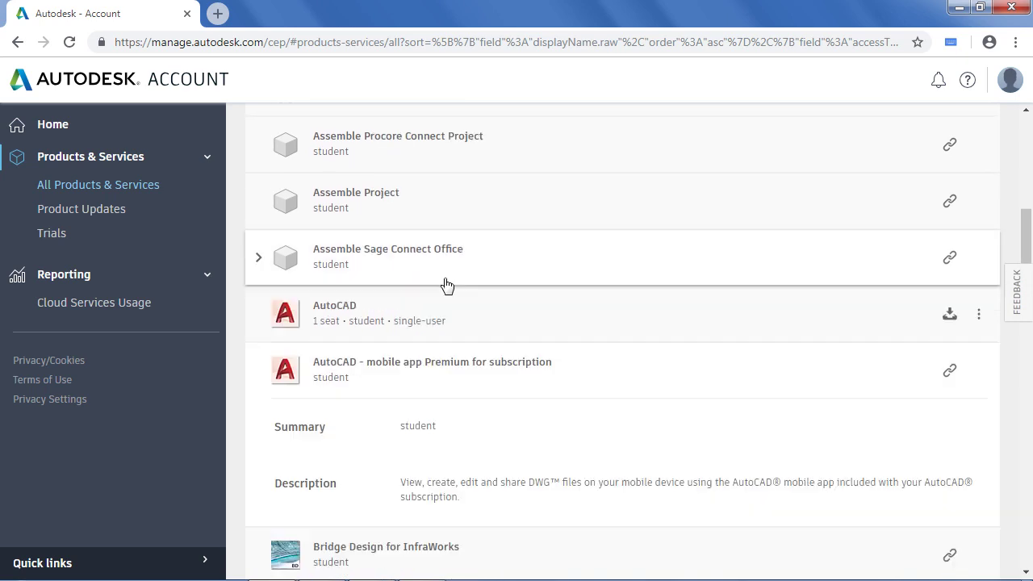
scroll(325, 279, "down", 1)
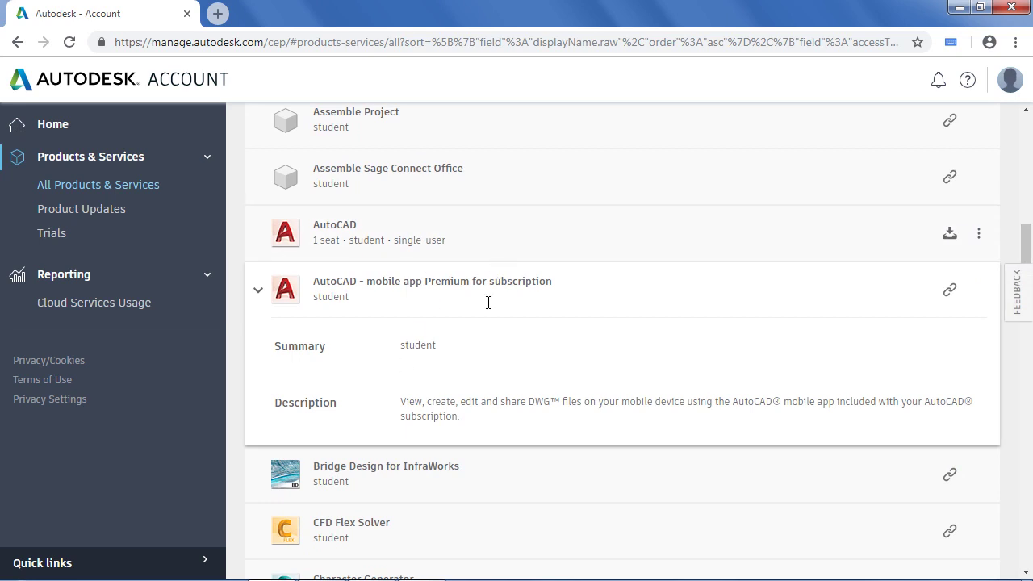
scroll(368, 431, "down", 10)
scroll(369, 433, "down", 5)
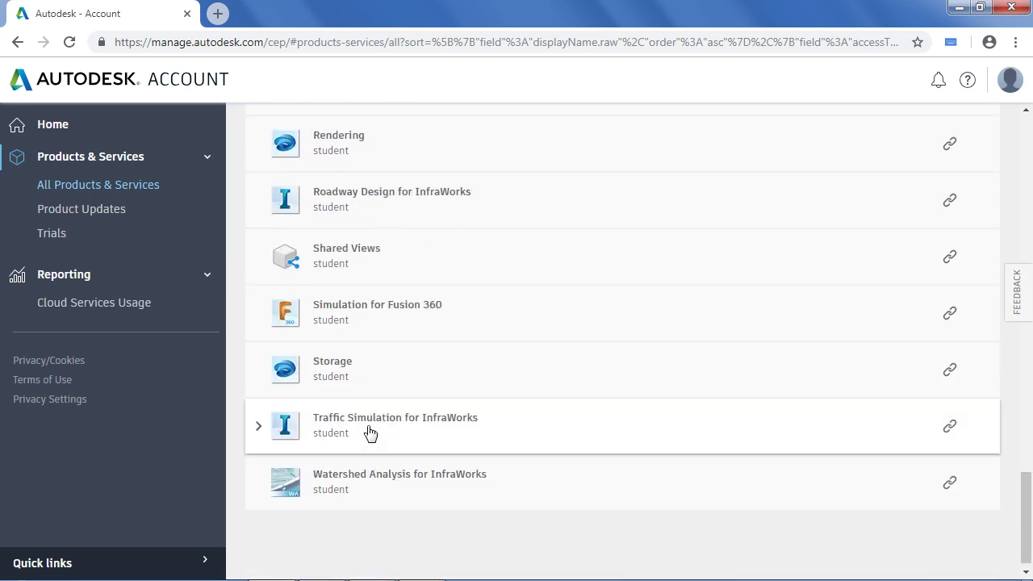
scroll(370, 433, "up", 1)
scroll(369, 433, "up", 3)
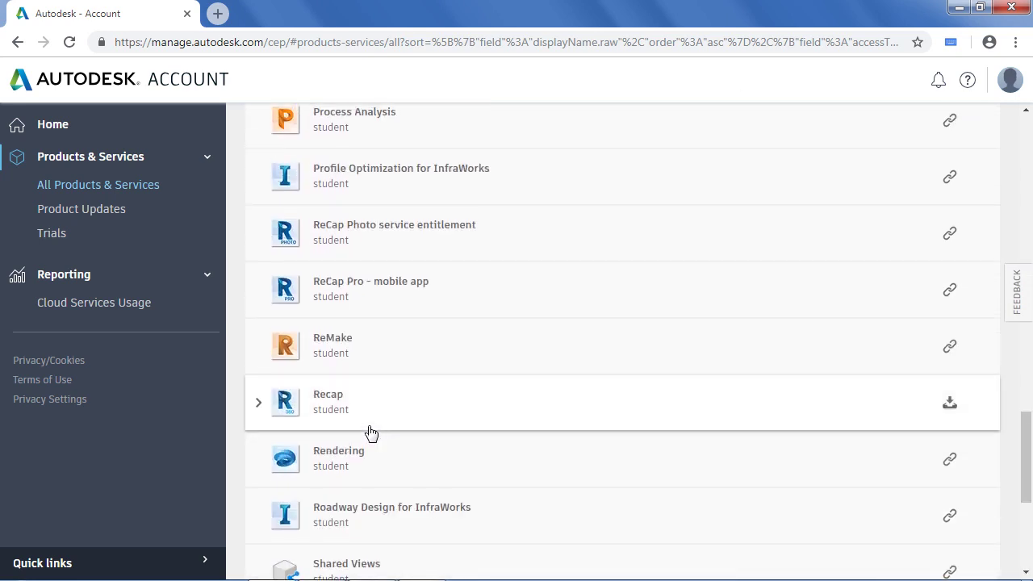
scroll(371, 434, "up", 4)
scroll(371, 434, "up", 1)
scroll(370, 434, "up", 4)
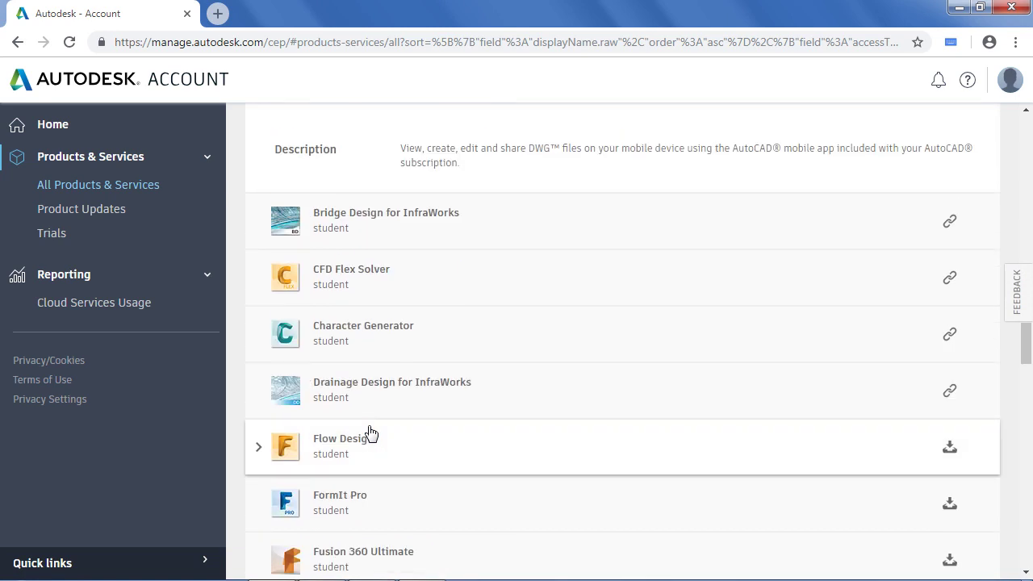
scroll(374, 427, "up", 10)
- Filter the products list to English and collapse the AutoCAD product details
left_click(436, 190)
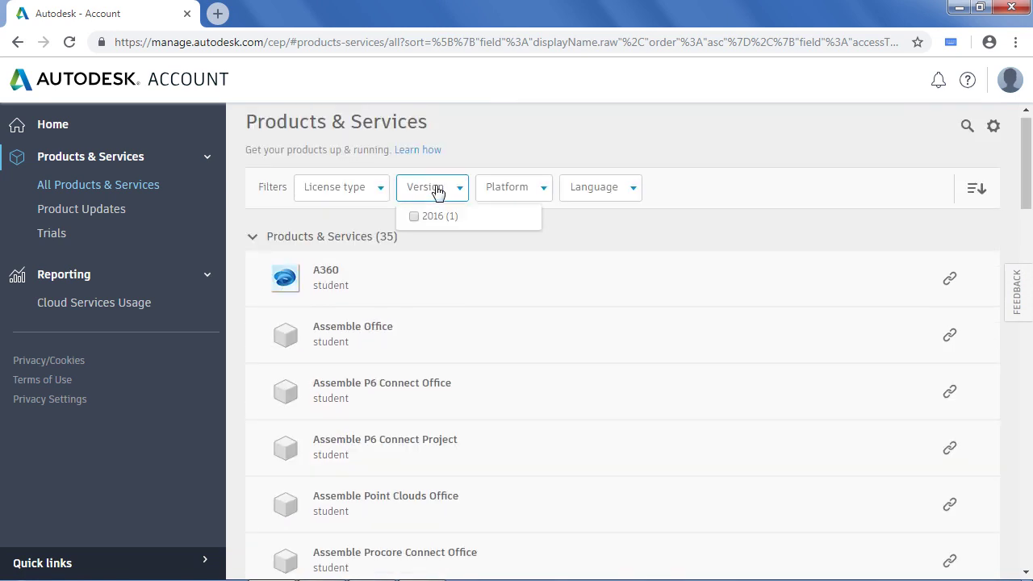
left_click(460, 192)
left_click(539, 191)
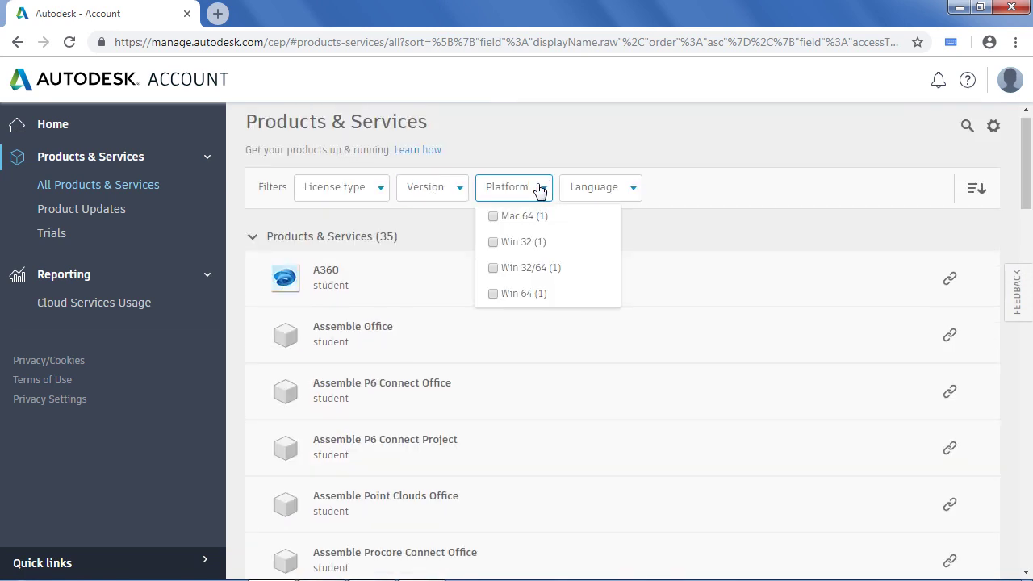
left_click(597, 194)
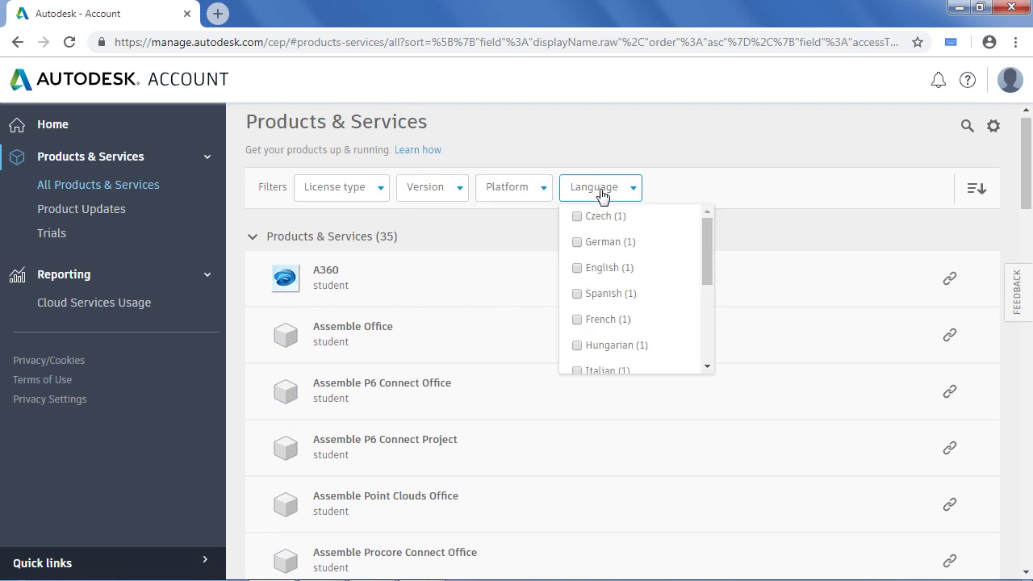
left_click(611, 269)
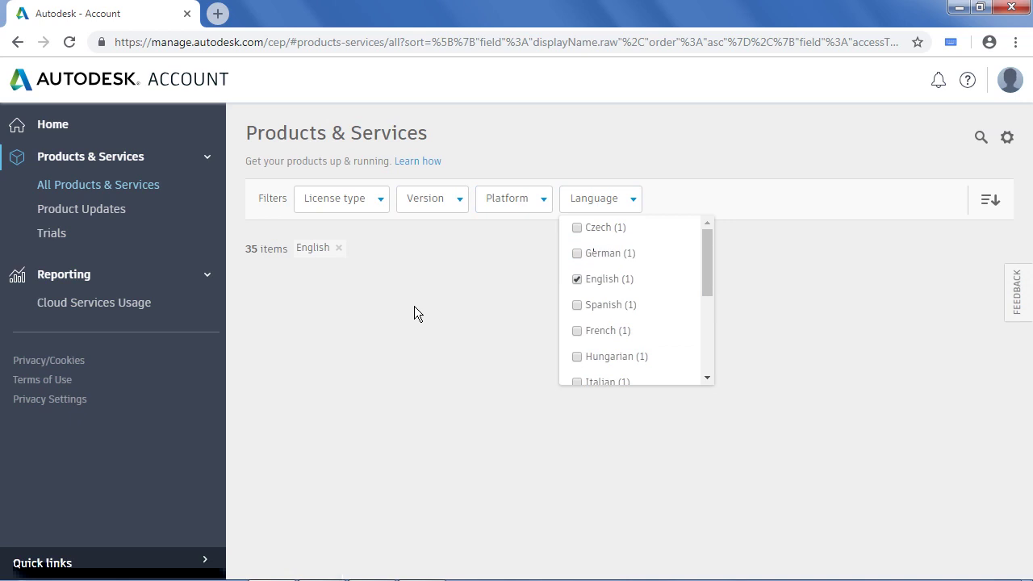
left_click(414, 306)
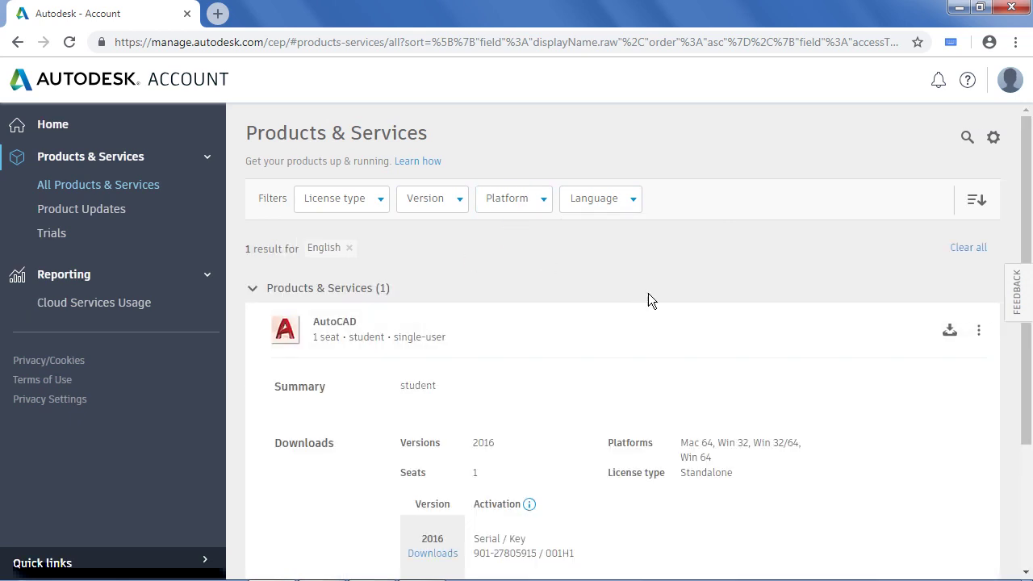
scroll(556, 358, "down", 2)
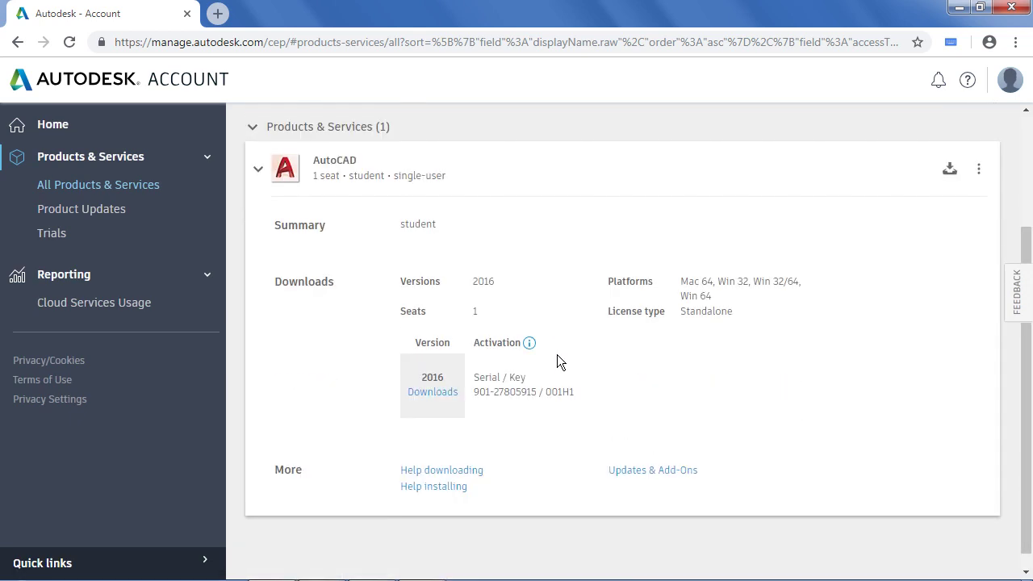
mouse_move(530, 503)
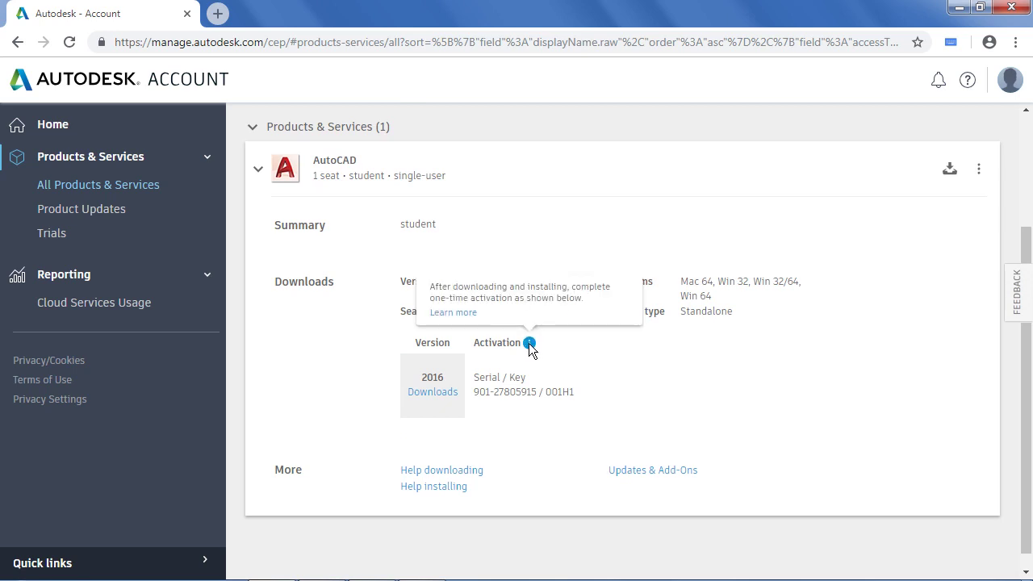
scroll(279, 299, "up", 2)
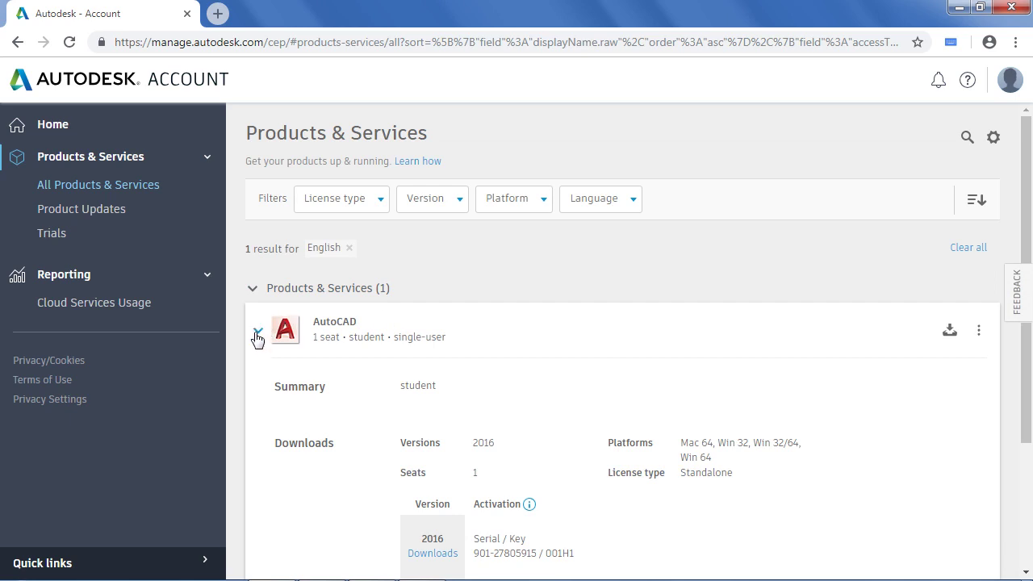
left_click(257, 330)
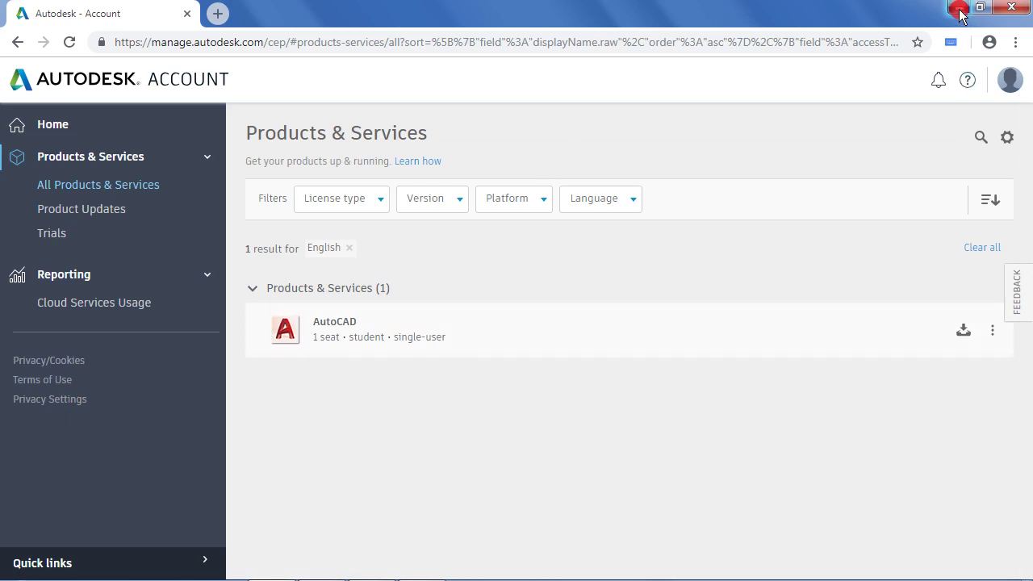
- Minimize Chrome and refresh the desktop to show the AutoCAD setup window
left_click(958, 7)
right_click(962, 105)
left_click(952, 150)
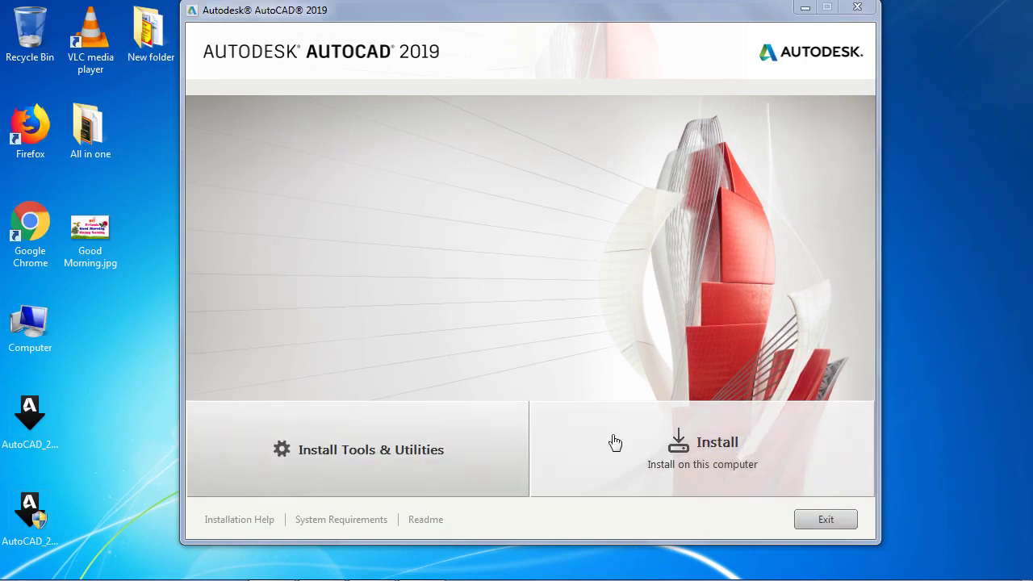
- Install AutoCAD 2019 on this computer at the default C:\Program Files\Autodesk\ path
left_click(710, 444)
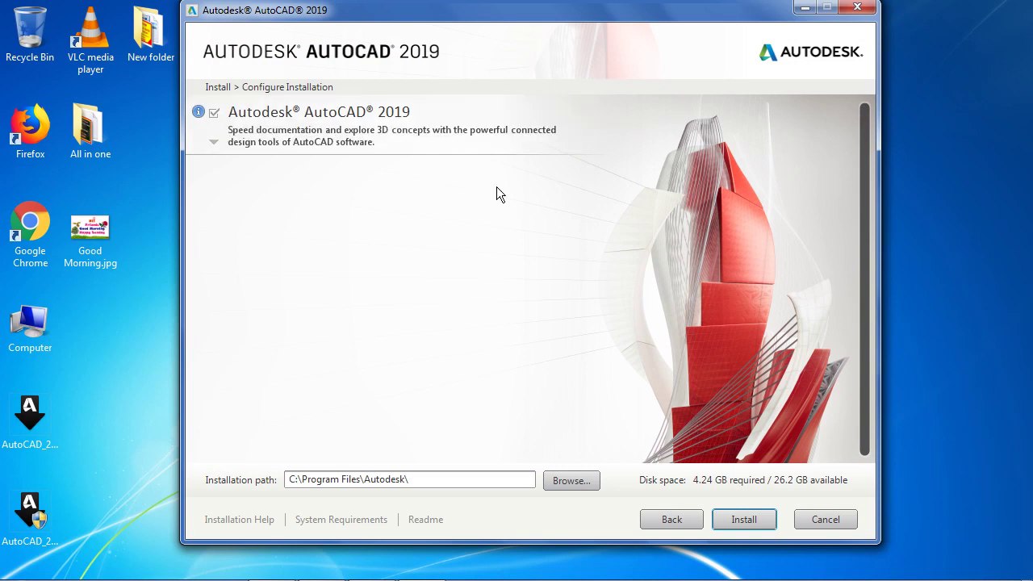
left_click(740, 522)
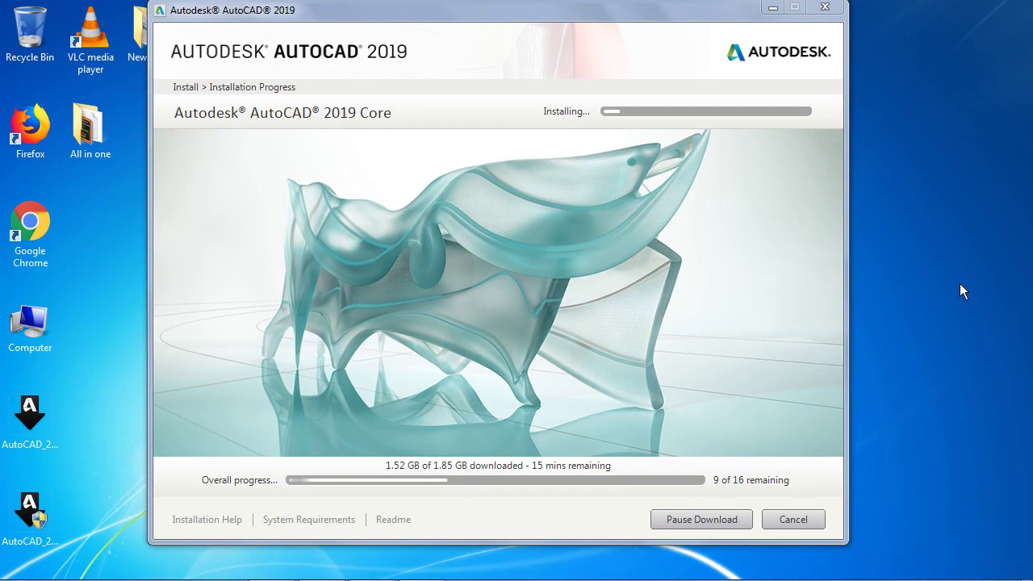
right_click(959, 151)
- Refresh the desktop twice from its right-click menu
left_click(934, 195)
right_click(972, 118)
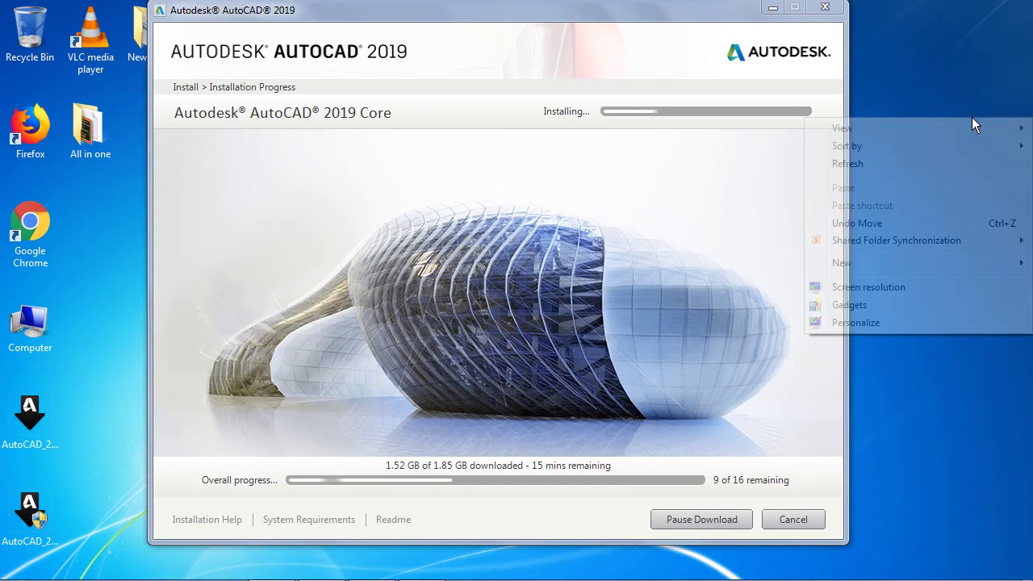
left_click(933, 163)
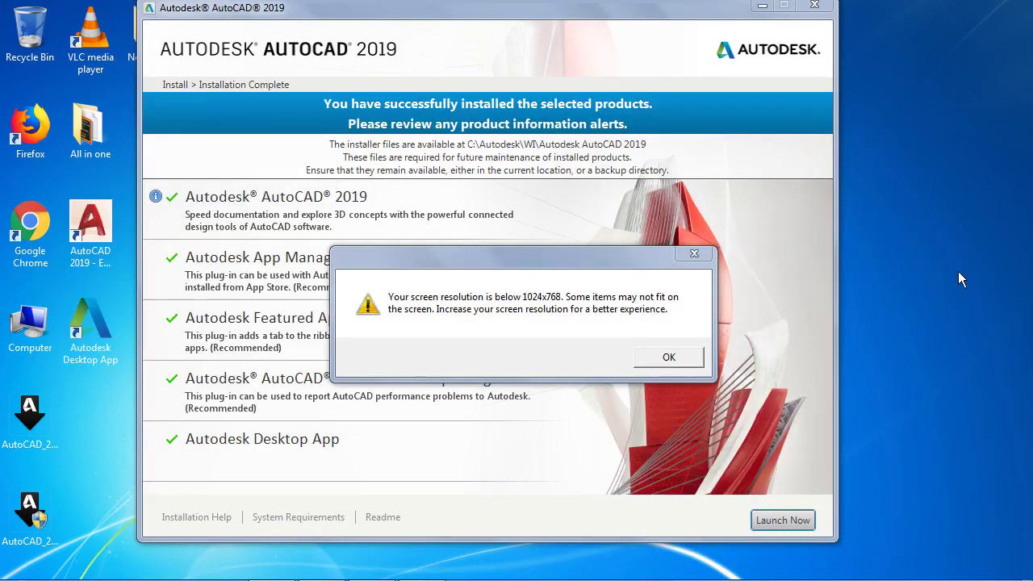
- Dismiss the low-resolution warning and data-collection notice, then launch AutoCAD 2019
mouse_move(495, 263)
left_mouse_down()
mouse_move(749, 178)
mouse_move(742, 187)
left_mouse_up()
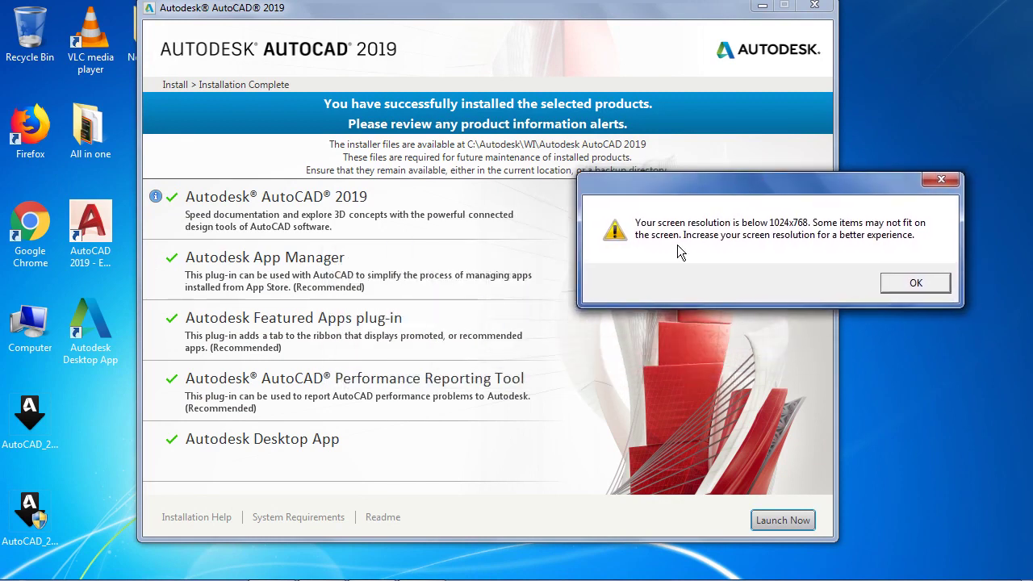
mouse_move(803, 222)
left_mouse_down()
mouse_move(729, 224)
mouse_move(691, 276)
left_mouse_up()
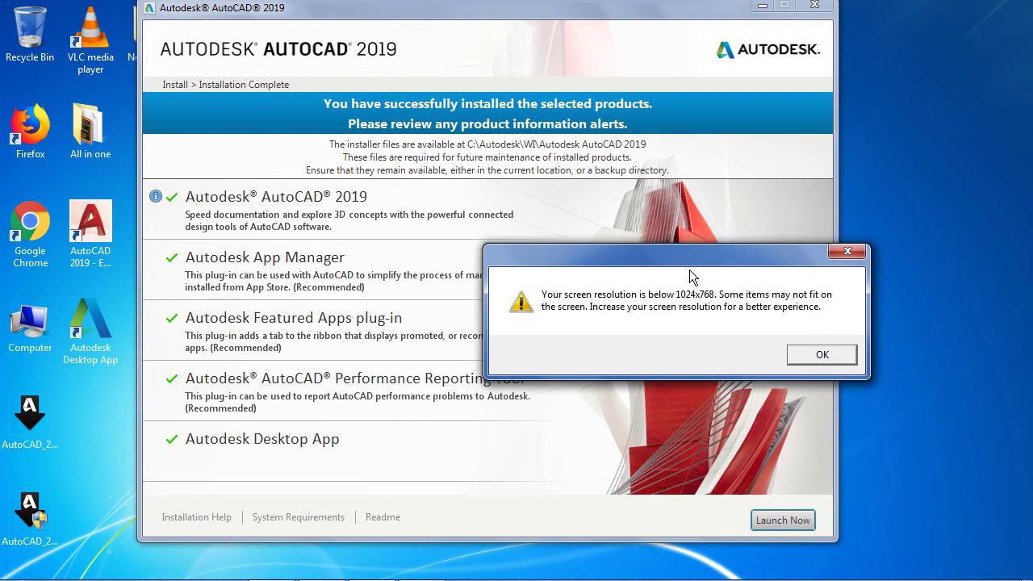
left_click(820, 358)
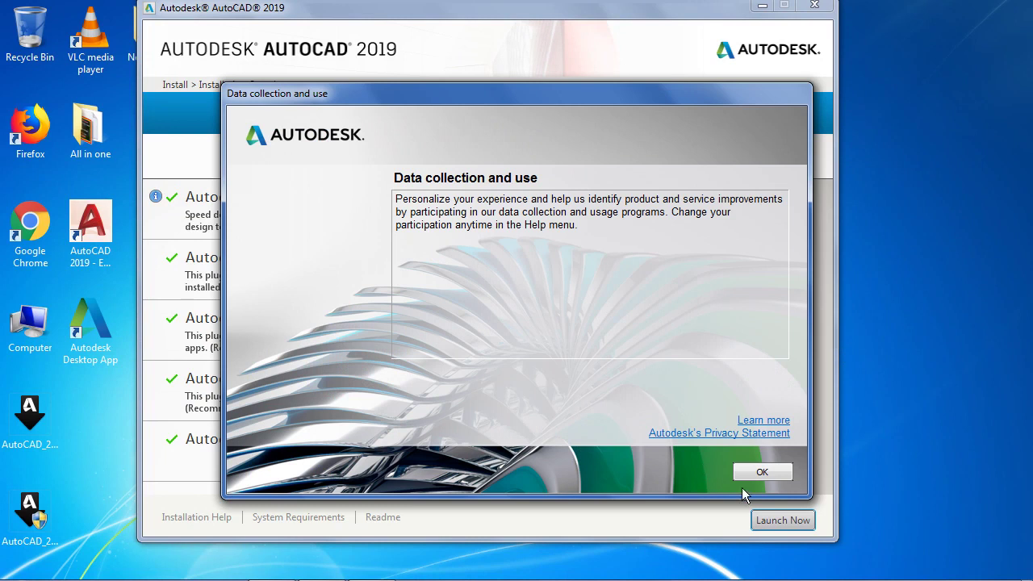
left_click(770, 474)
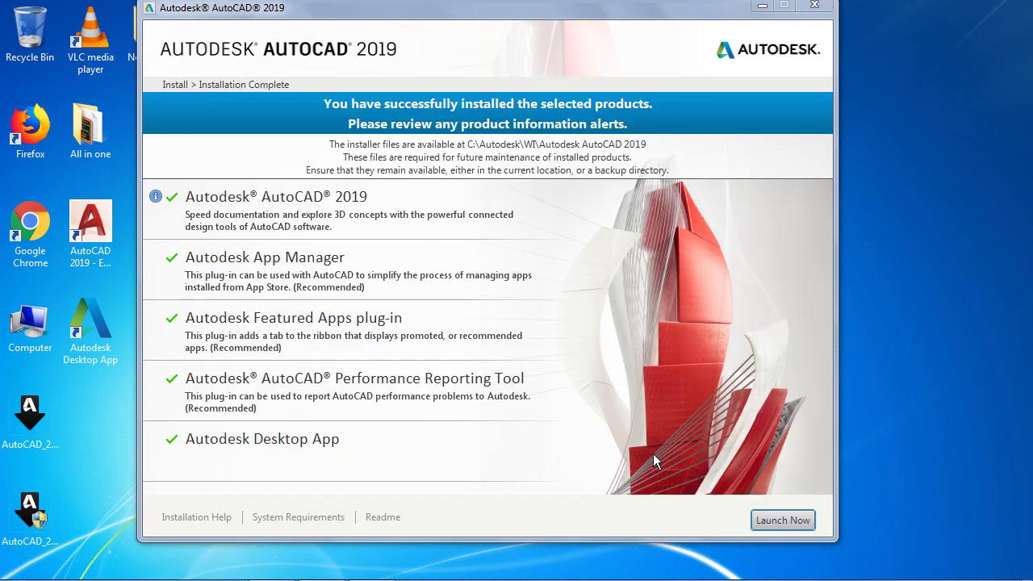
mouse_move(336, 17)
left_mouse_down()
mouse_move(339, 76)
mouse_move(350, 1)
mouse_move(347, 17)
left_mouse_up()
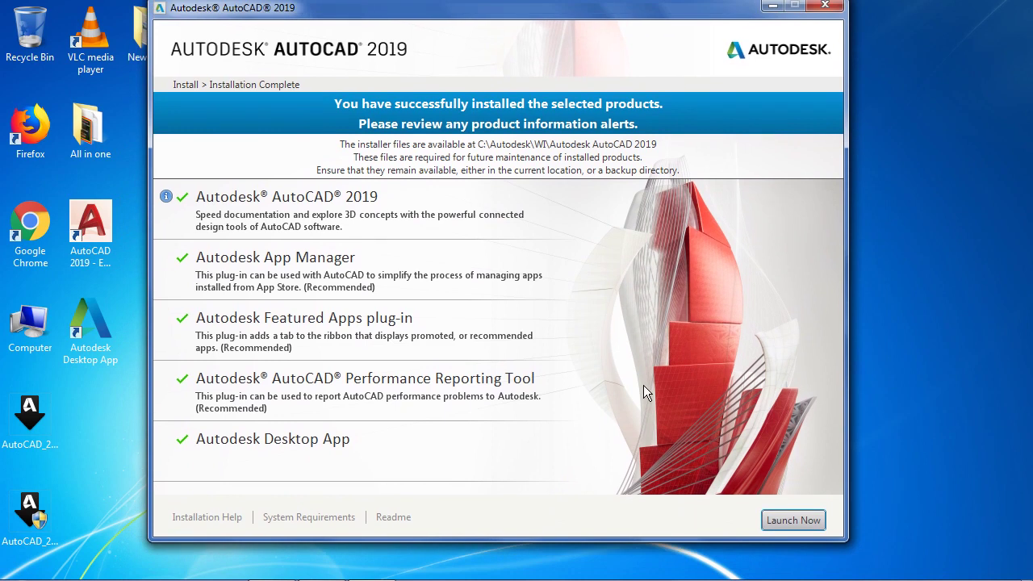
left_click(793, 521)
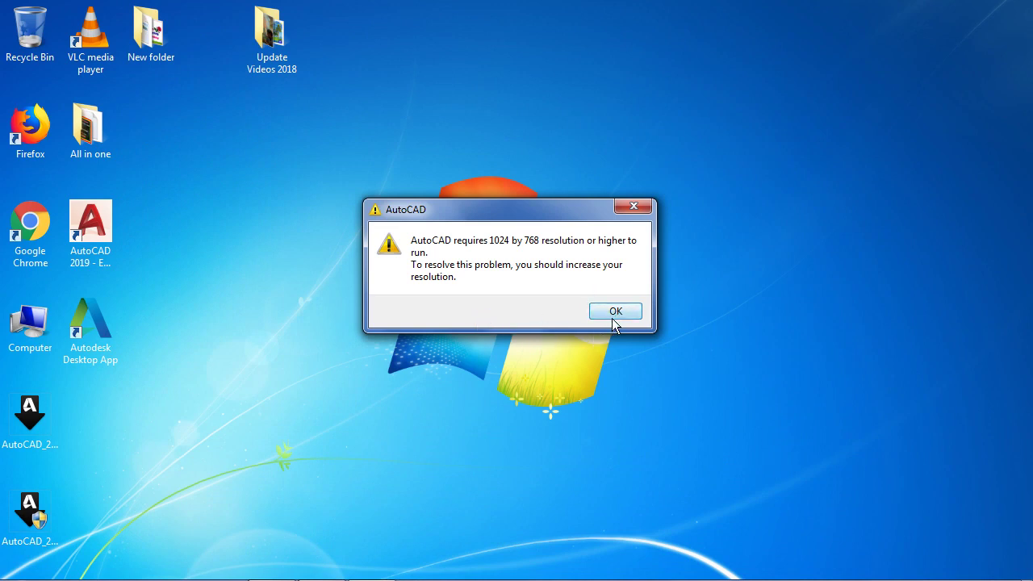
- Dismiss the 1024x768 resolution error, skip DWG association, and agree to the Autodesk privacy statement
left_click(615, 317)
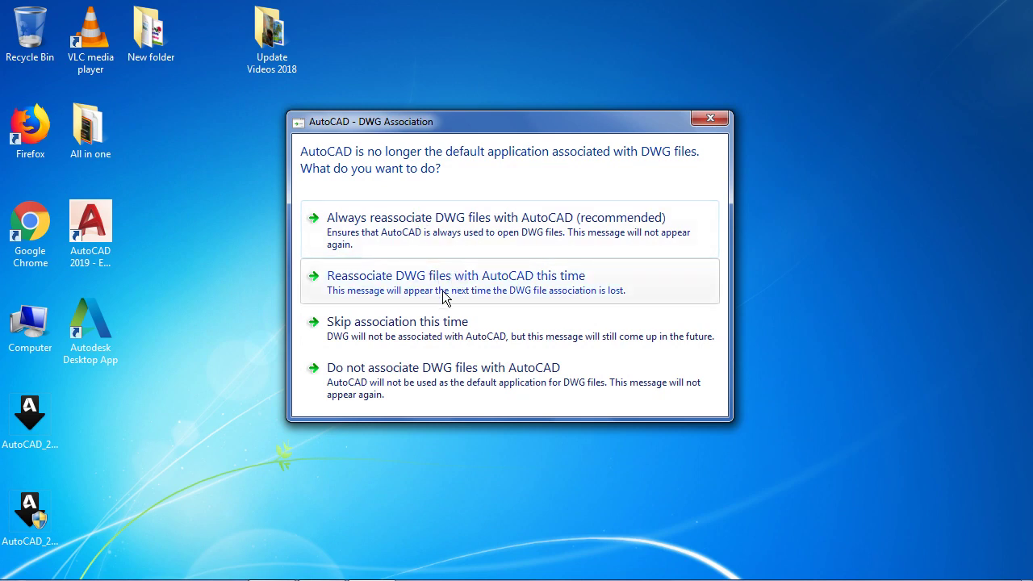
left_click(452, 327)
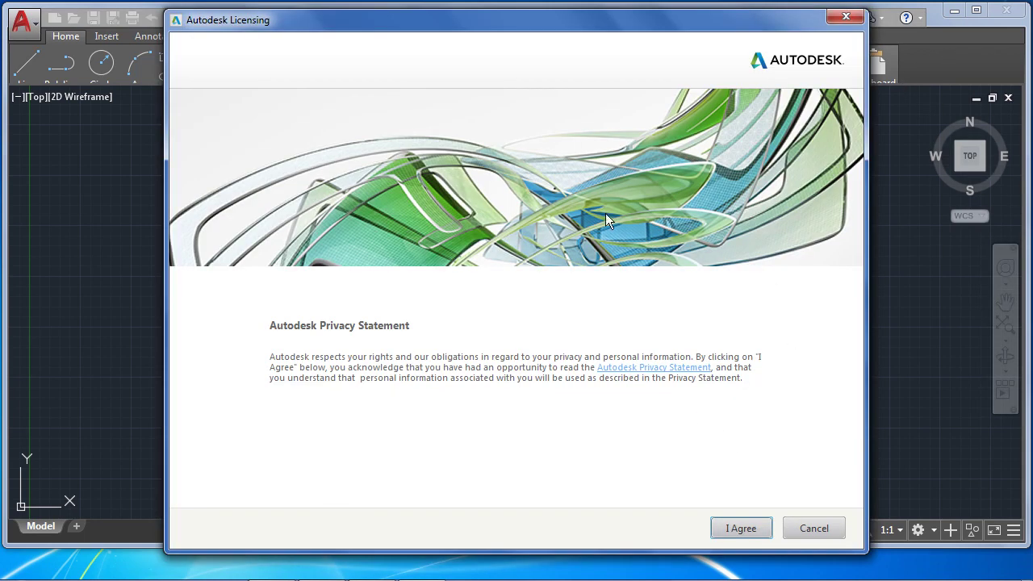
left_click_drag(472, 26, 463, 19)
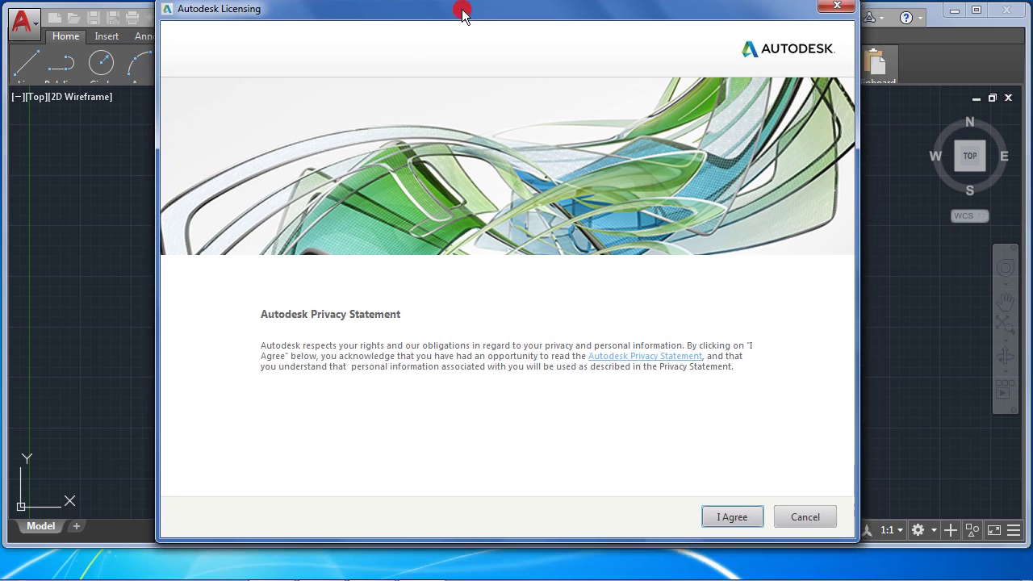
left_click(727, 526)
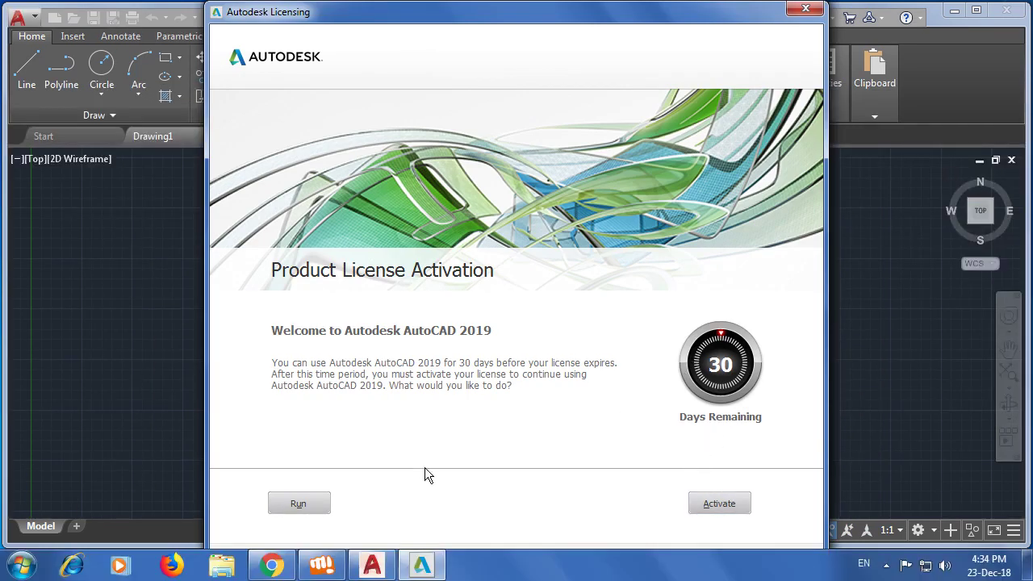
- Start activation and paste the serial number, product key and request code into Notepad
left_click(717, 505)
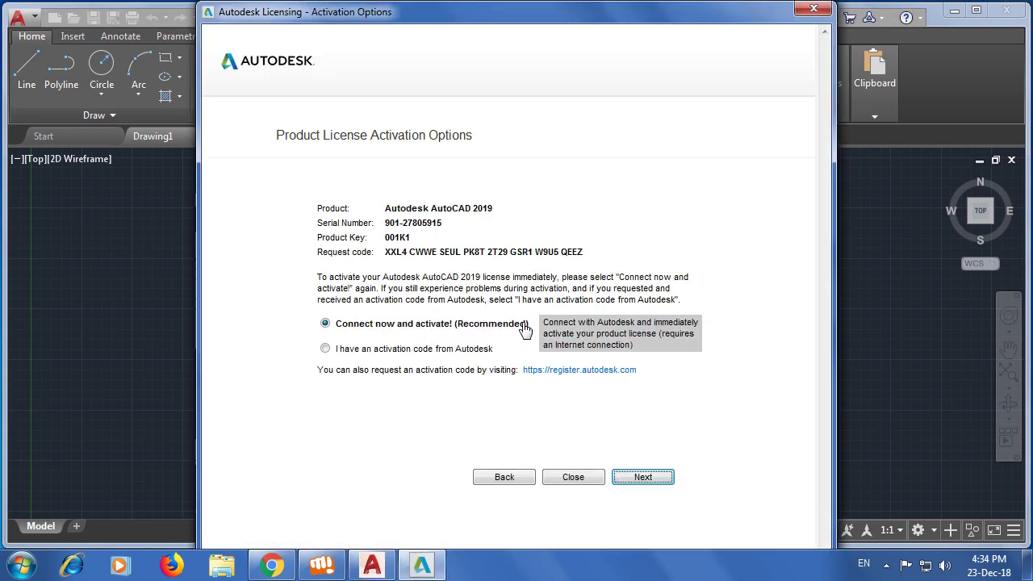
left_click(642, 477)
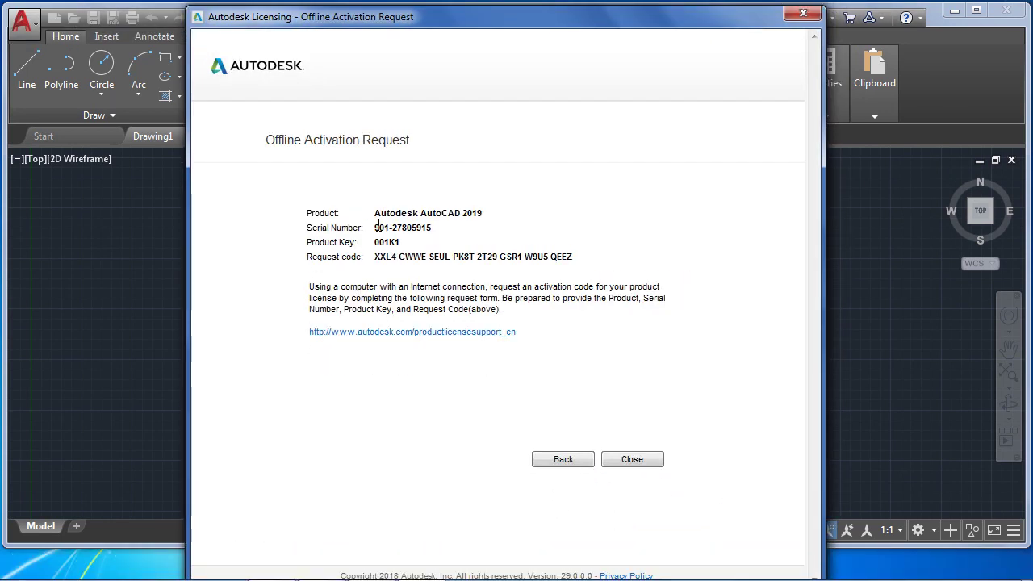
left_click_drag(375, 227, 594, 258)
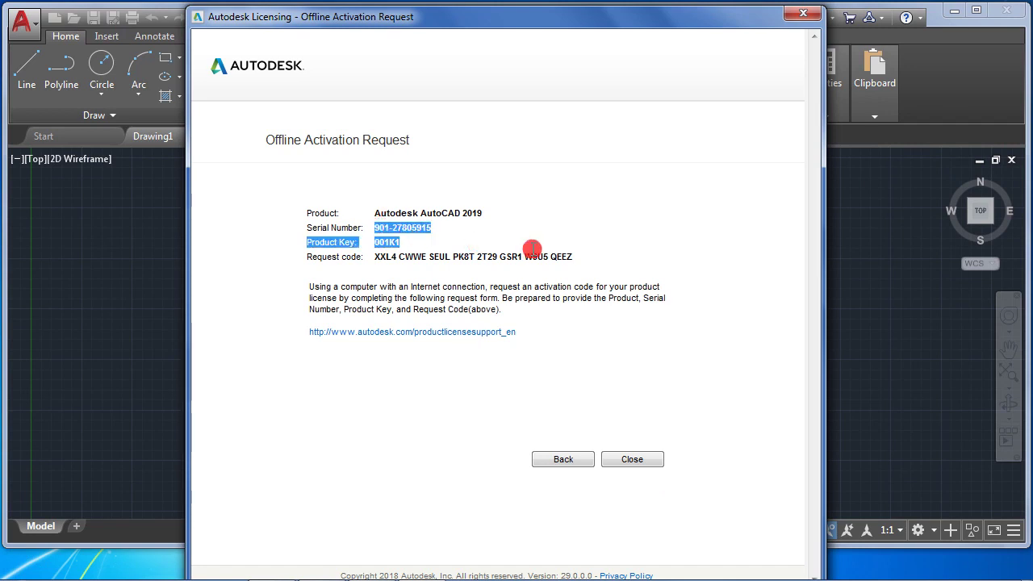
left_click_drag(386, 230, 613, 260)
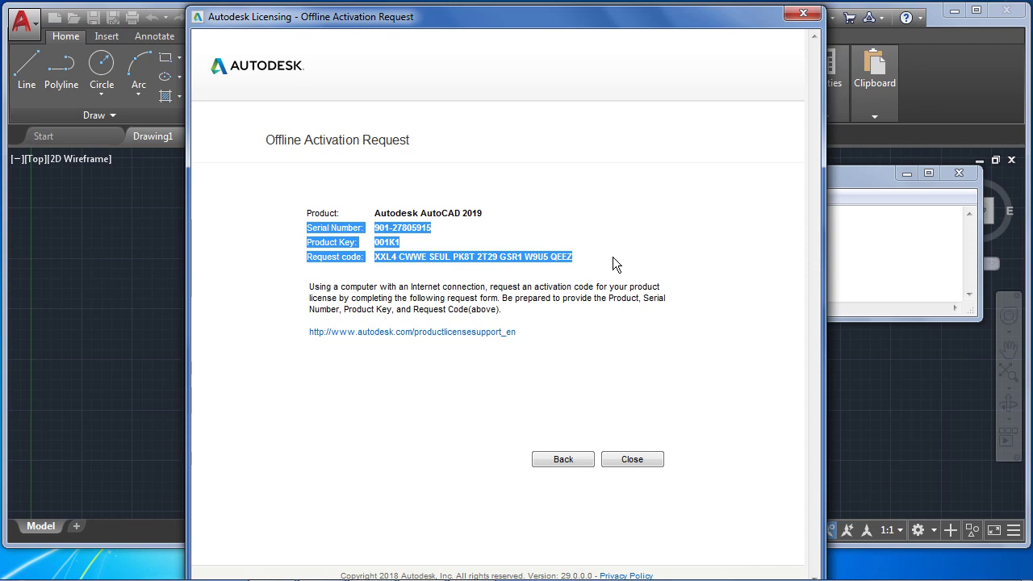
left_click(835, 226)
right_click(766, 240)
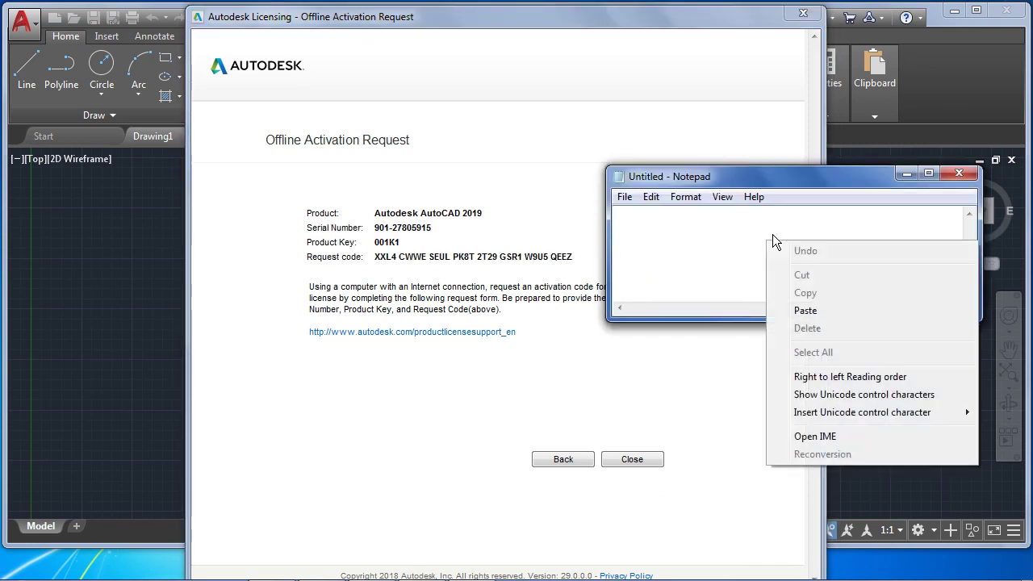
left_click(805, 311)
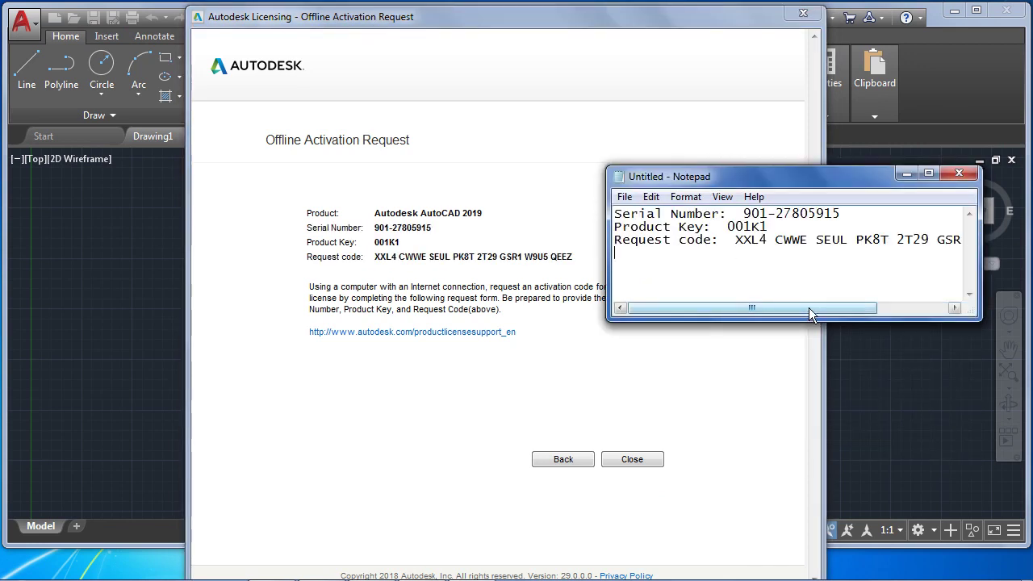
- Cut the product licence support address from Internet Explorer and open Google Chrome instead
left_click(678, 97)
left_click(406, 332)
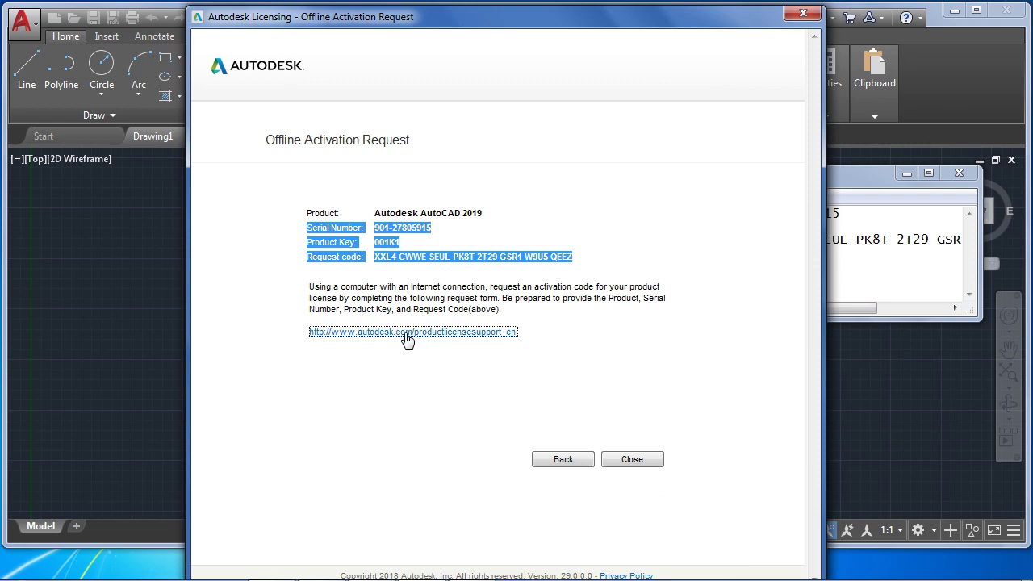
left_click(606, 165)
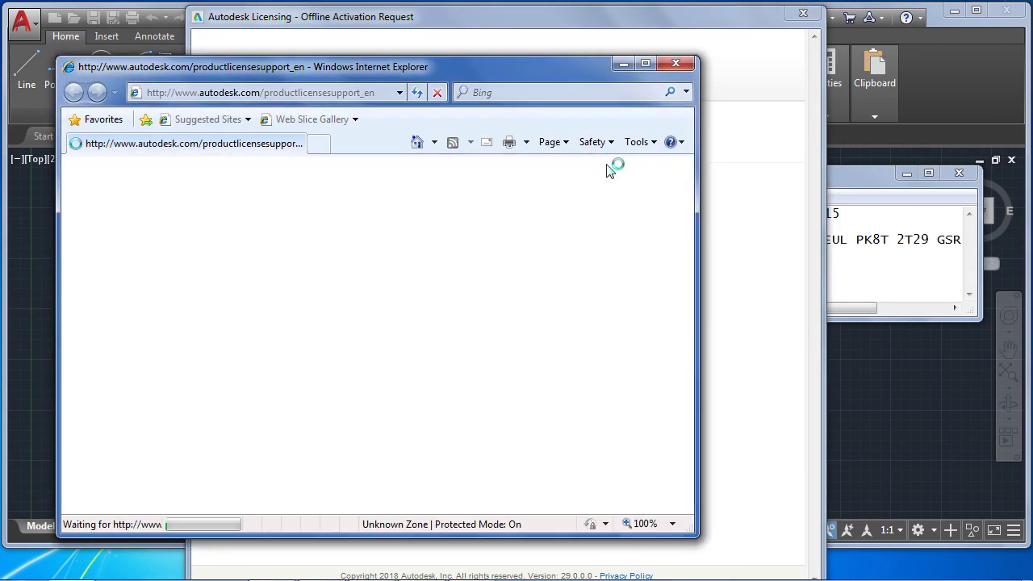
left_click(367, 93)
right_click(368, 93)
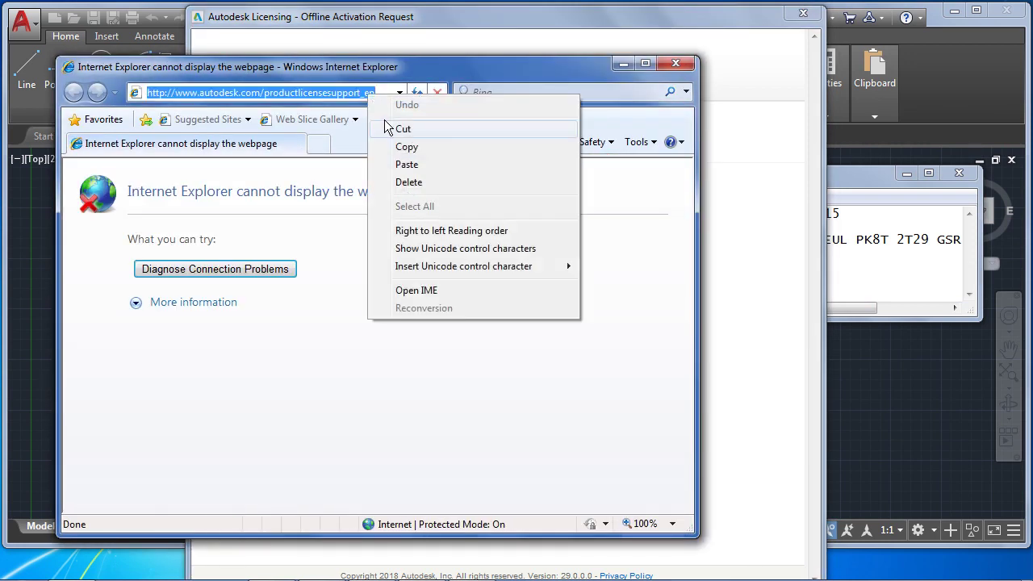
left_click(399, 129)
left_click(669, 63)
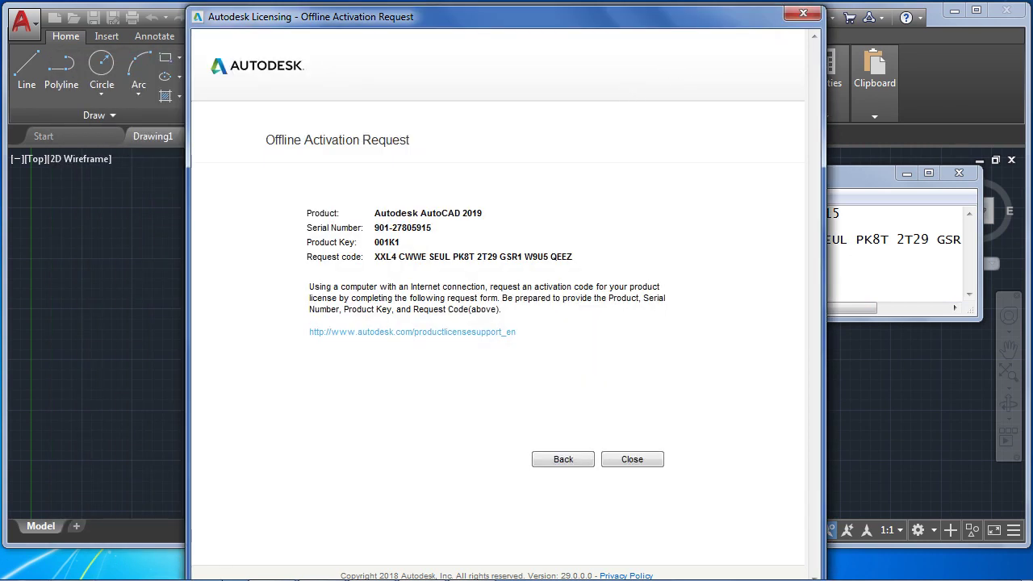
left_click(271, 570)
left_click(226, 40)
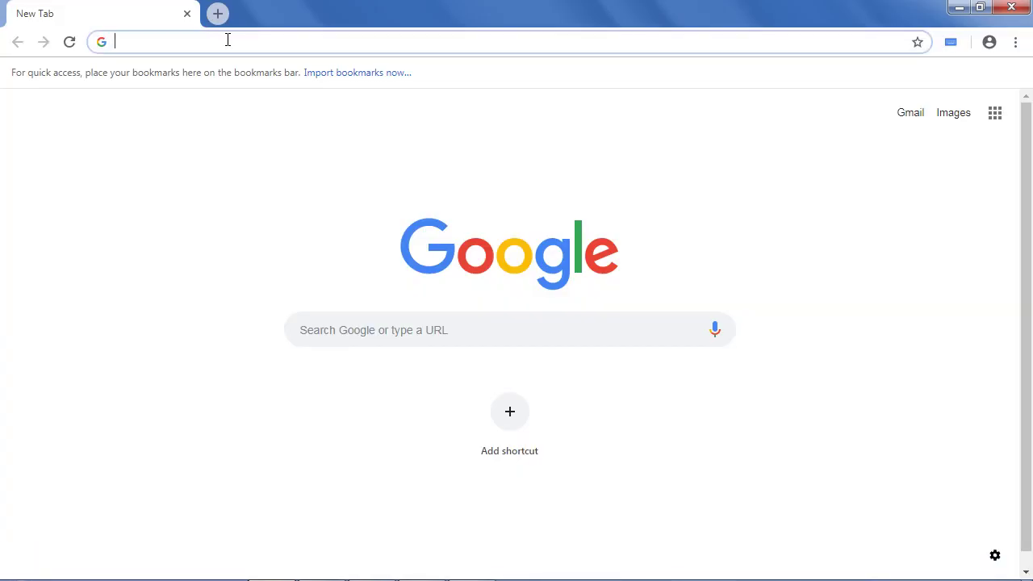
- Load the autodesk.com support address and sign in with the account e-mail and password
right_click(225, 40)
left_click(267, 138)
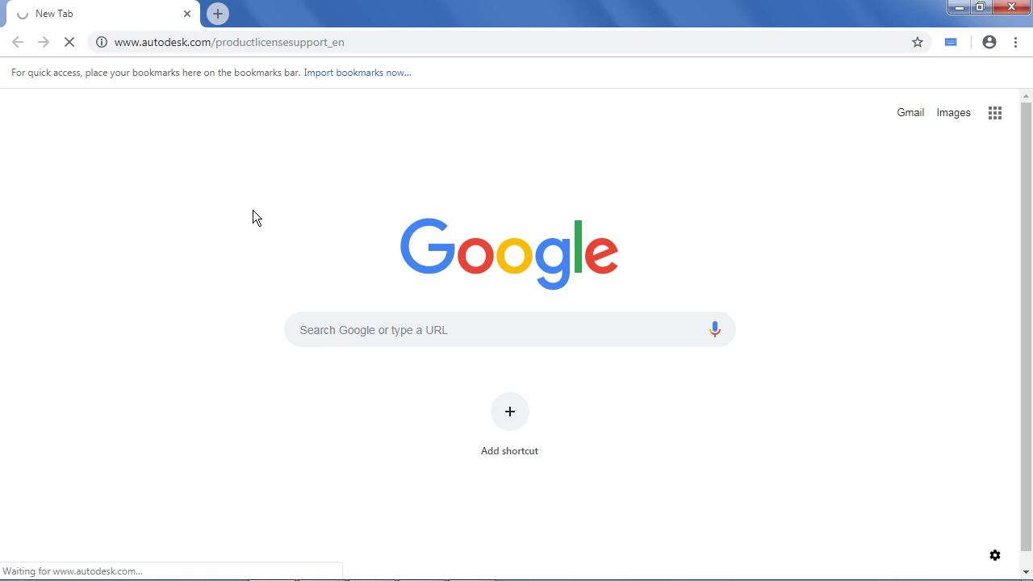
left_click(870, 79)
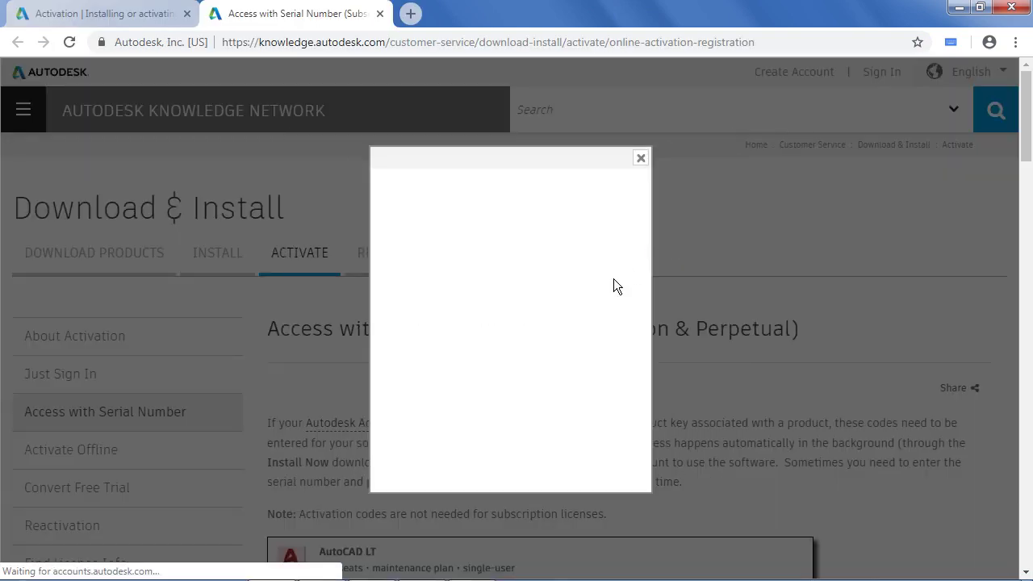
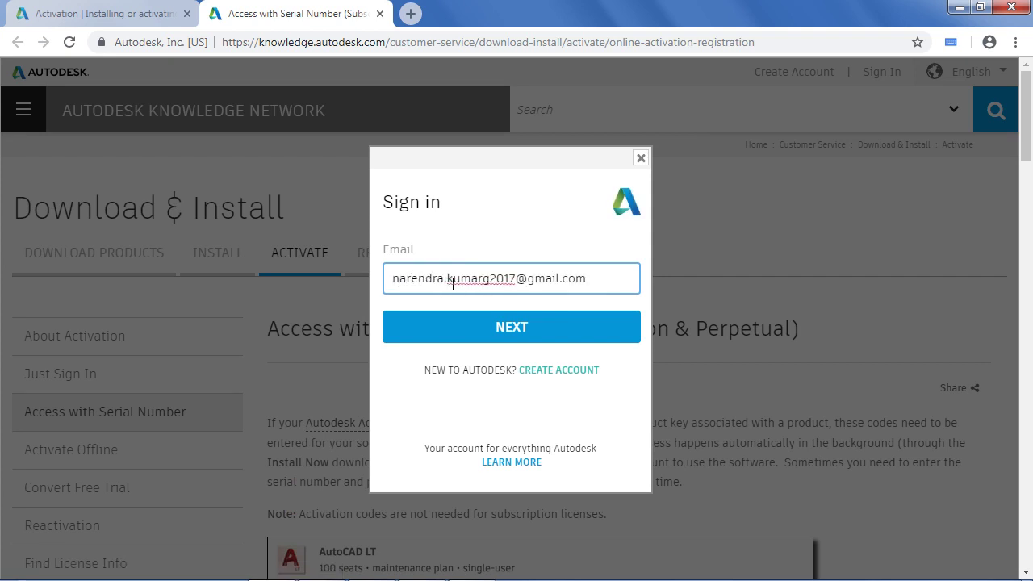
left_click(470, 329)
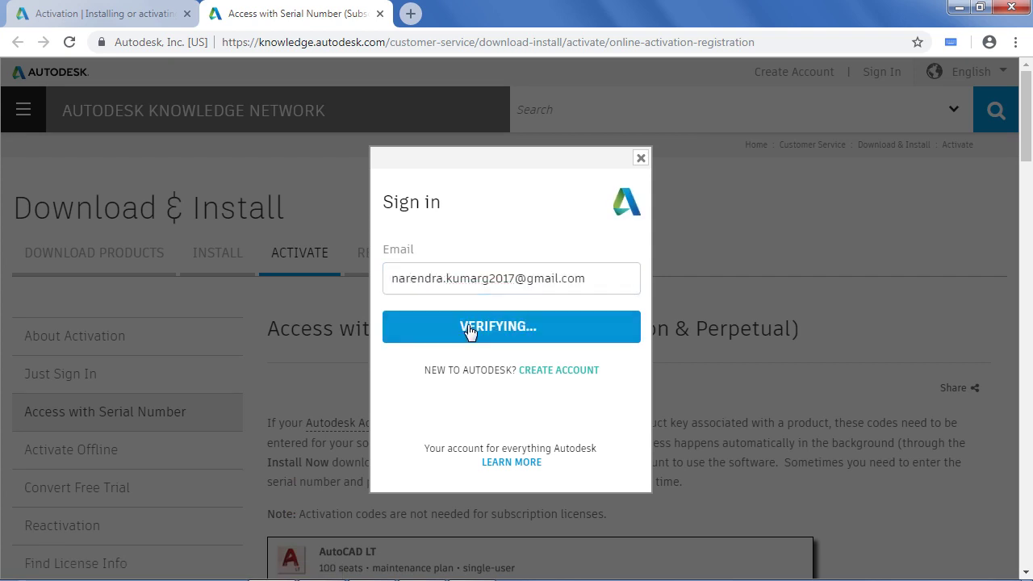
type("••••••••")
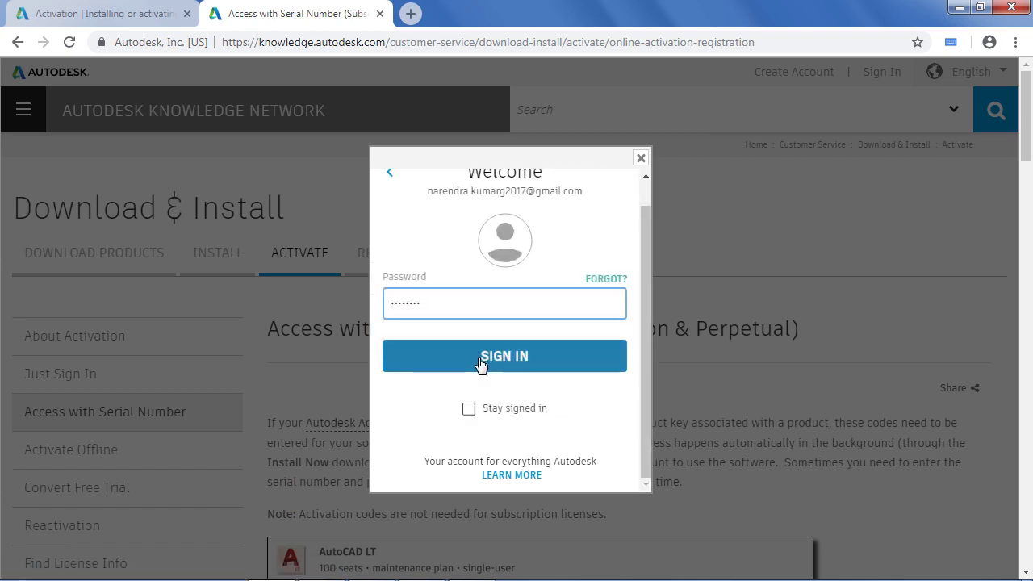
left_click(479, 358)
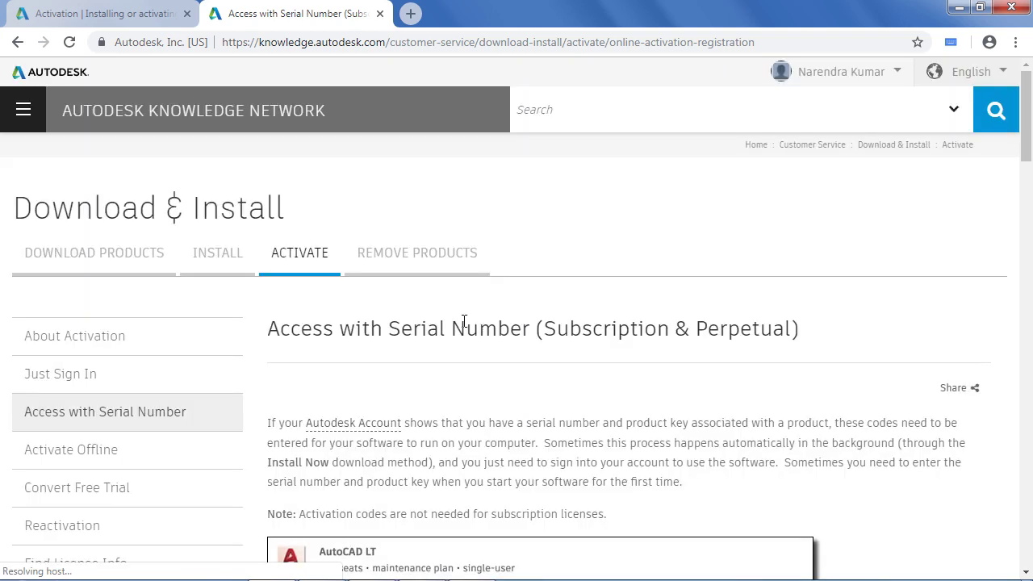
scroll(476, 327, "down", 1)
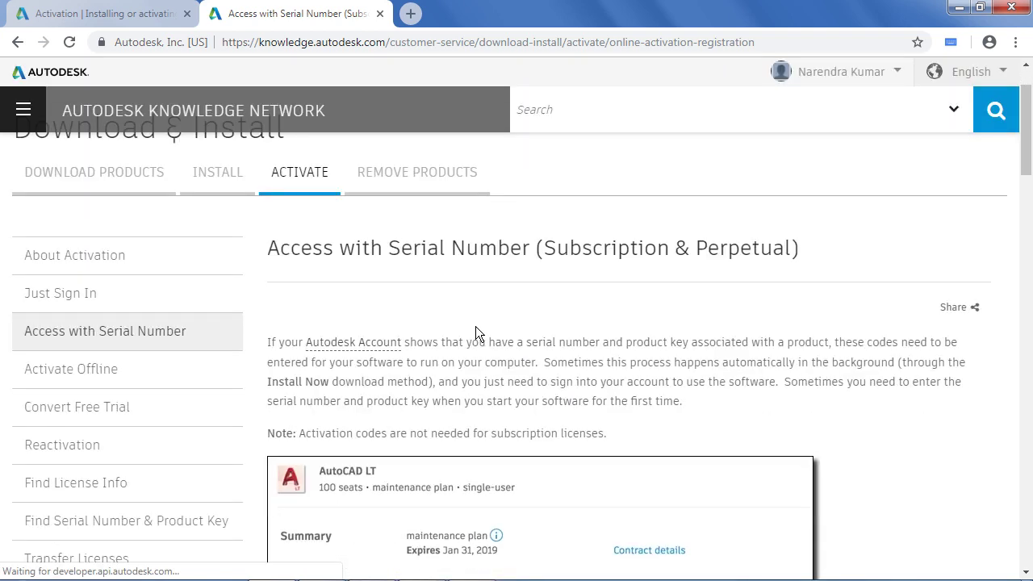
scroll(476, 327, "down", 3)
scroll(476, 325, "up", 4)
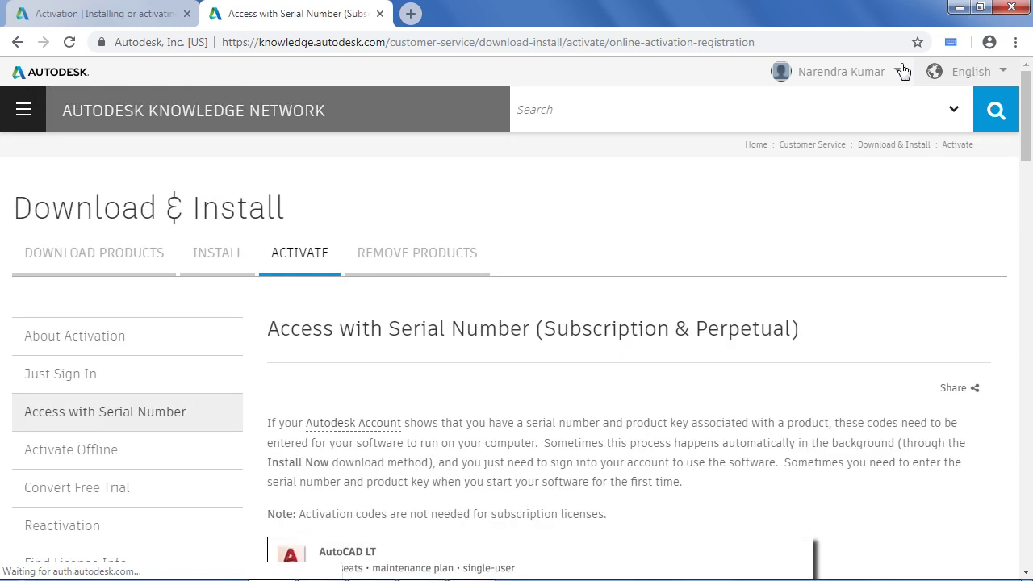
mouse_move(841, 72)
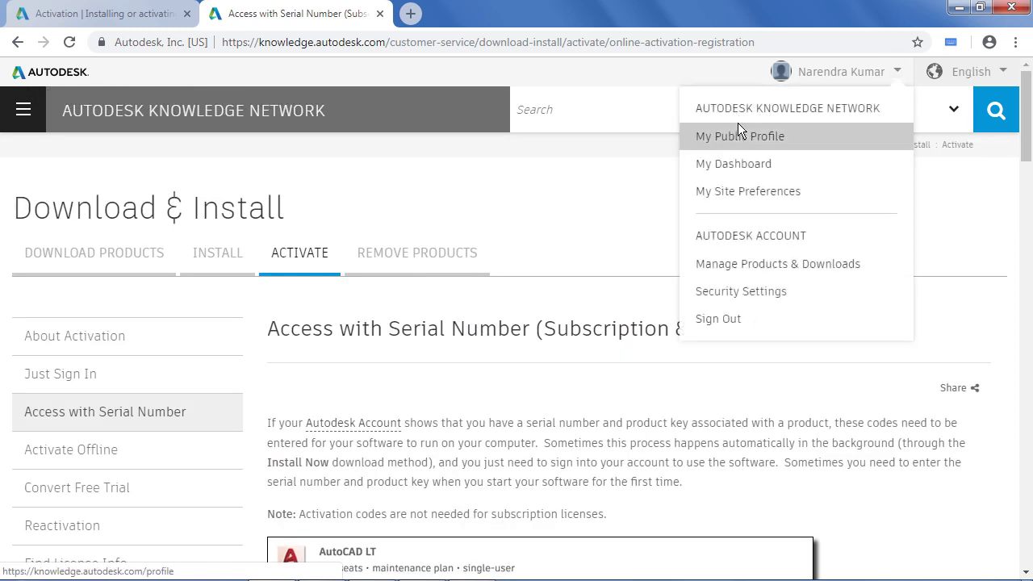
- Close the extra account pages and switch to the Support & Learning page
left_click(735, 265)
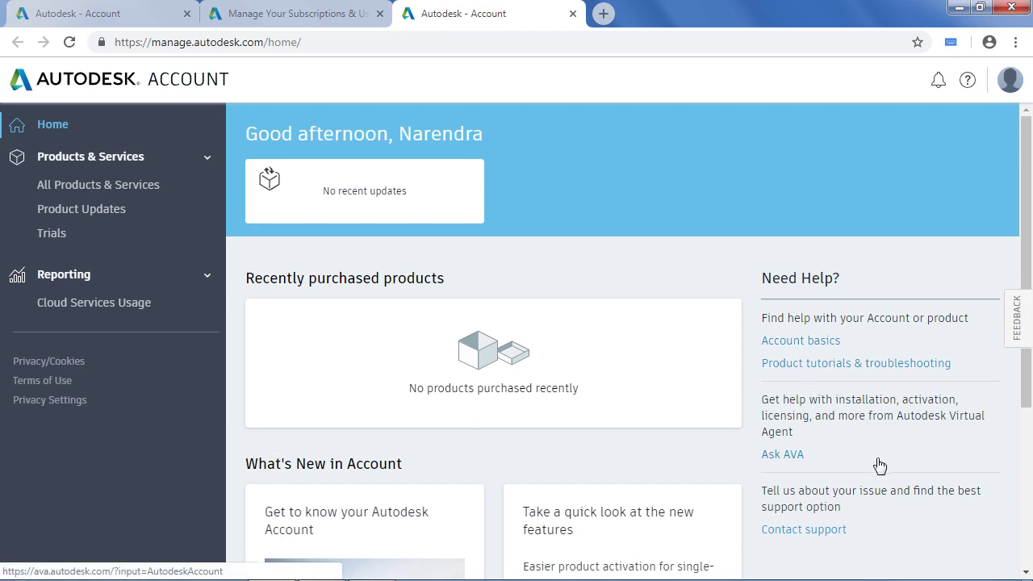
left_click(887, 364)
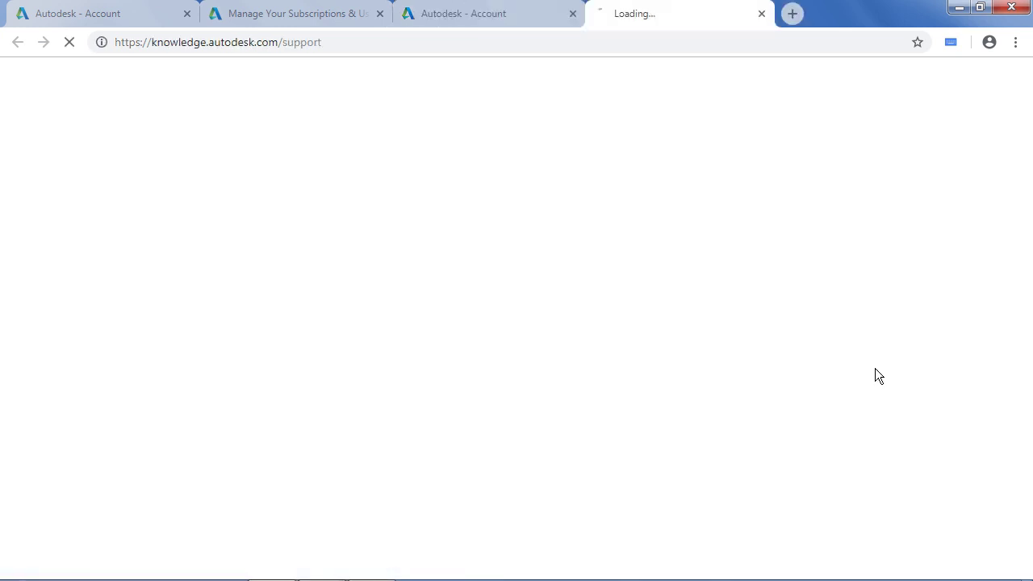
left_click(127, 14)
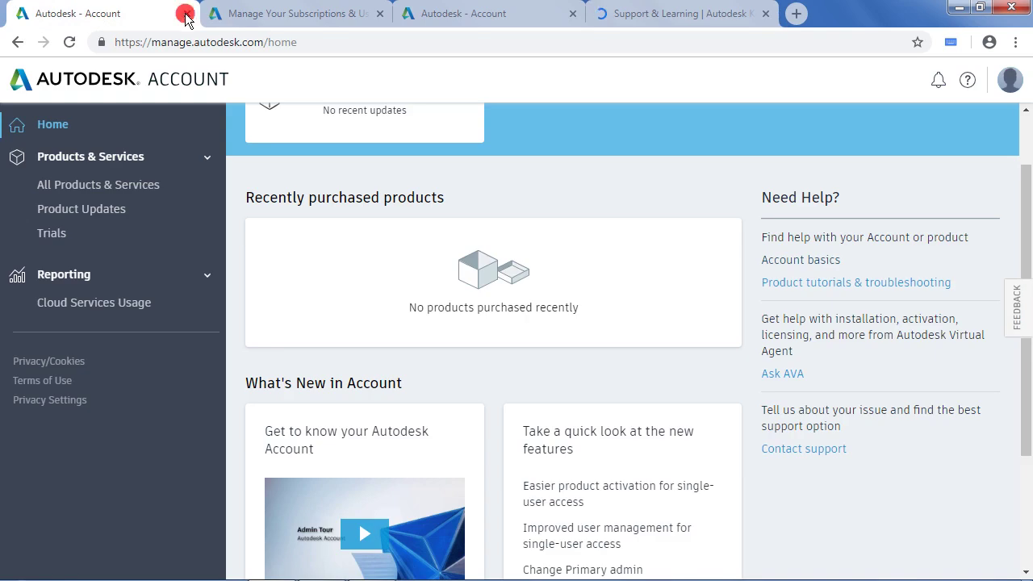
left_click(186, 14)
left_click(186, 13)
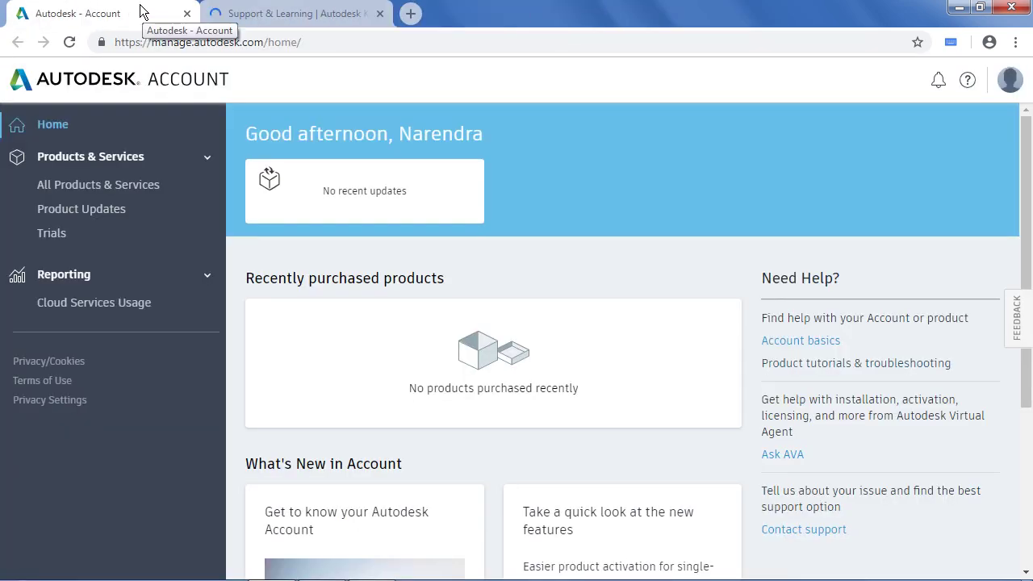
left_click(318, 13)
scroll(532, 443, "down", 2)
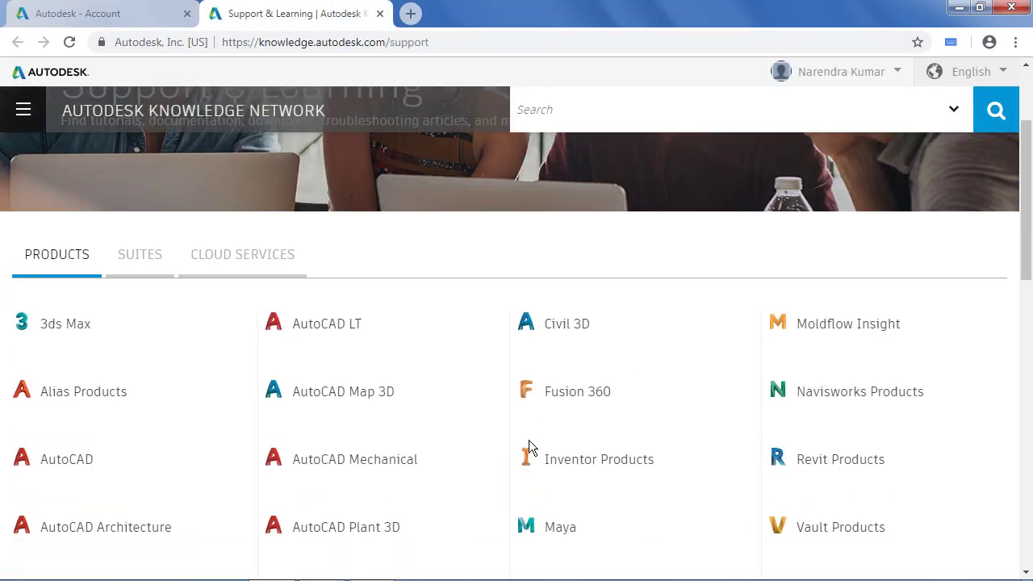
scroll(478, 443, "up", 1)
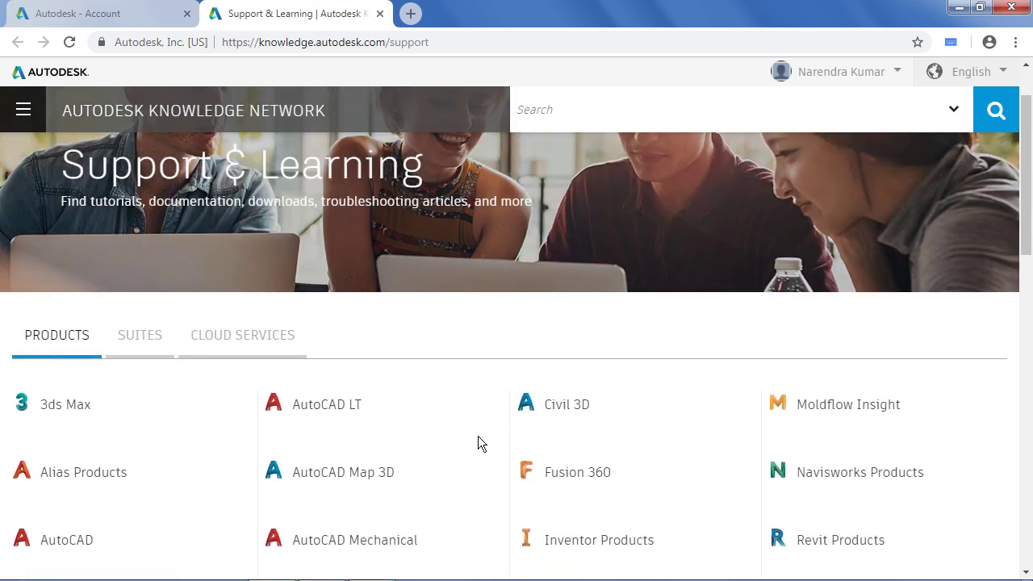
scroll(478, 437, "down", 3)
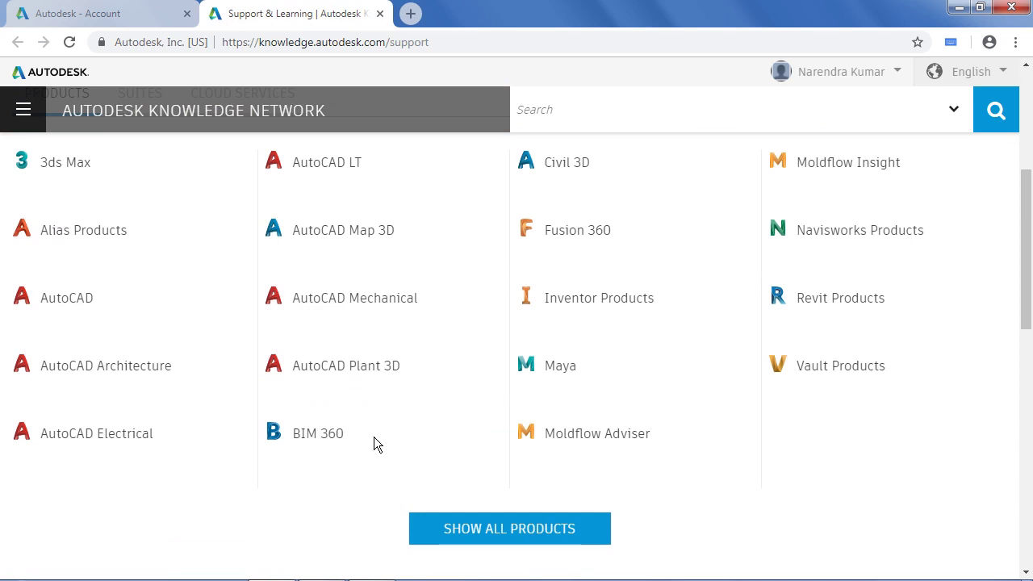
scroll(381, 438, "up", 1)
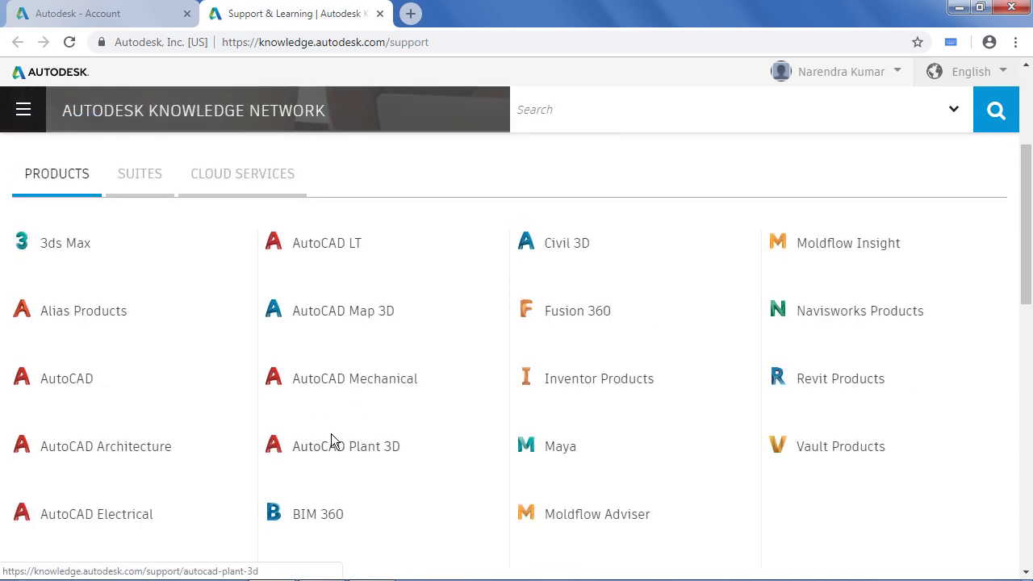
- Go from the AutoCAD support overview to Contact Support's 'Installing or activating my product' topic
left_click(58, 382)
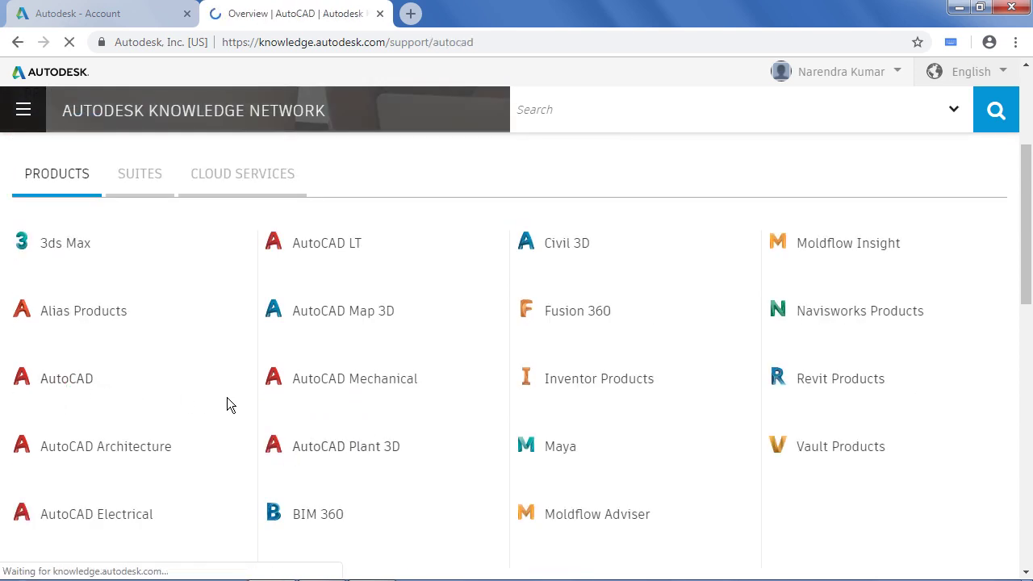
scroll(323, 443, "down", 5)
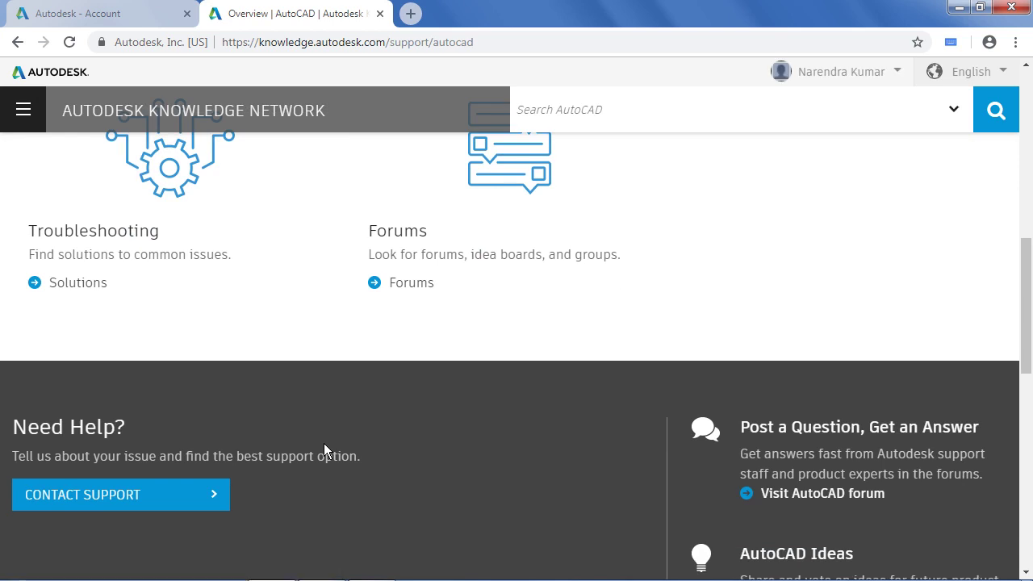
scroll(324, 443, "down", 2)
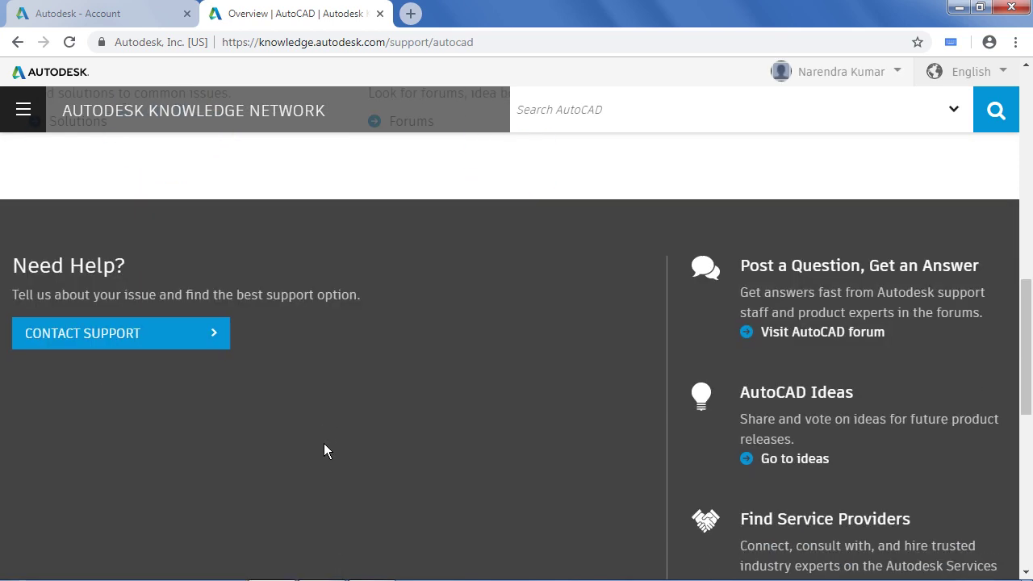
left_click(211, 337)
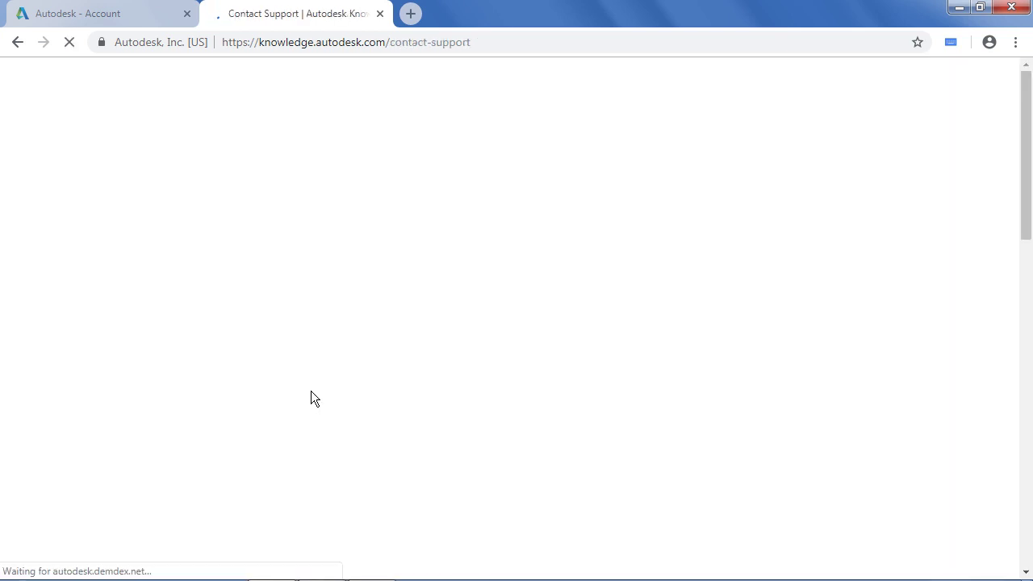
scroll(374, 426, "down", 2)
scroll(426, 436, "down", 3)
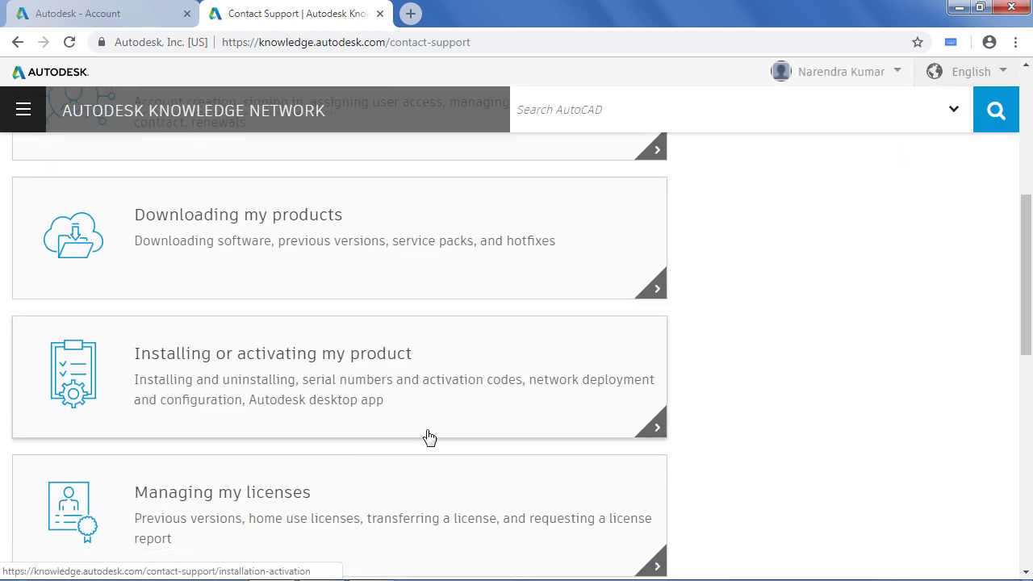
left_click(362, 368)
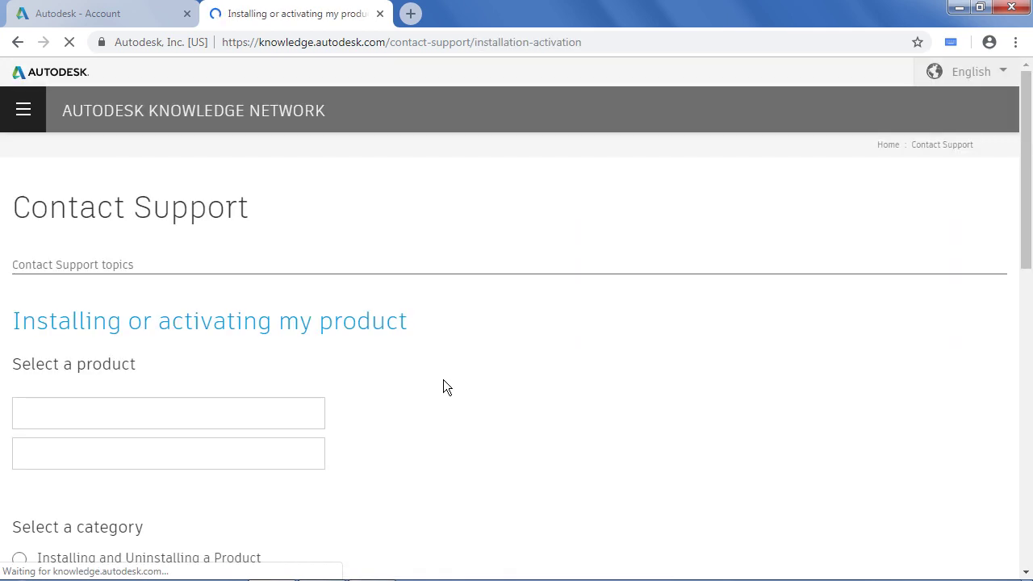
- Select product AutoCAD, version 2019, and the Activation category
scroll(430, 439, "down", 2)
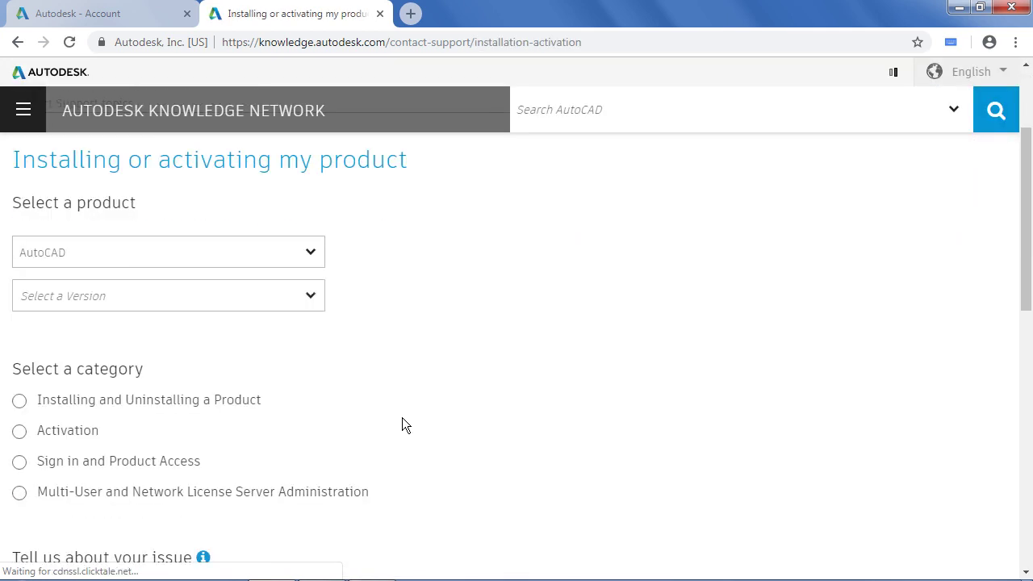
left_click(293, 250)
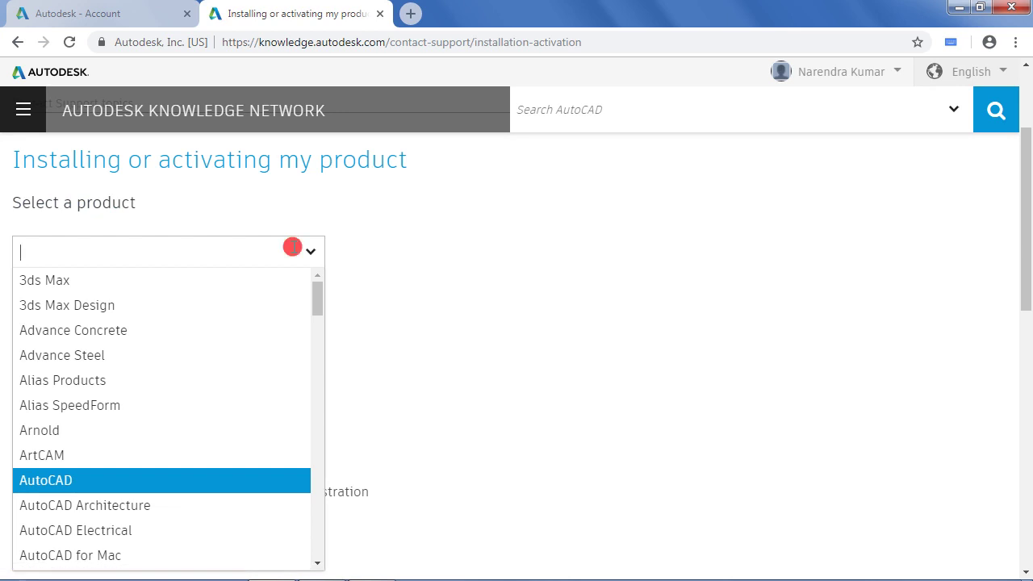
left_click(434, 321)
left_click(293, 300)
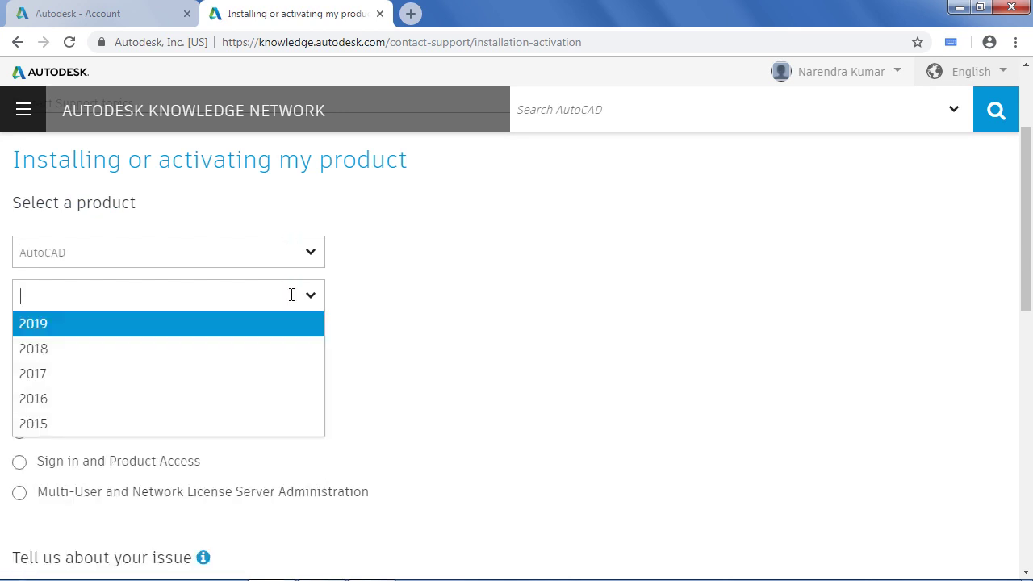
left_click(133, 325)
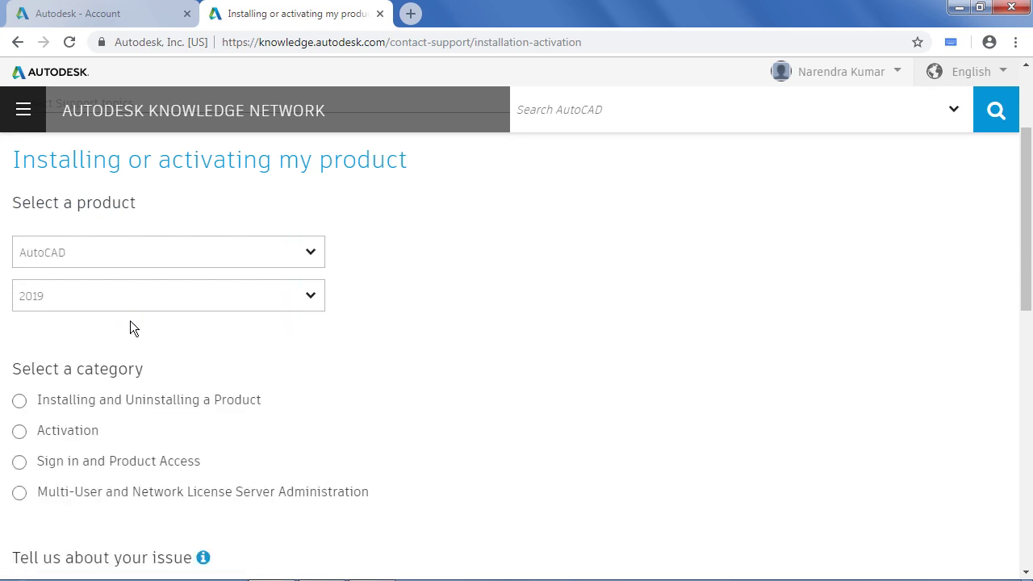
scroll(299, 418, "down", 1)
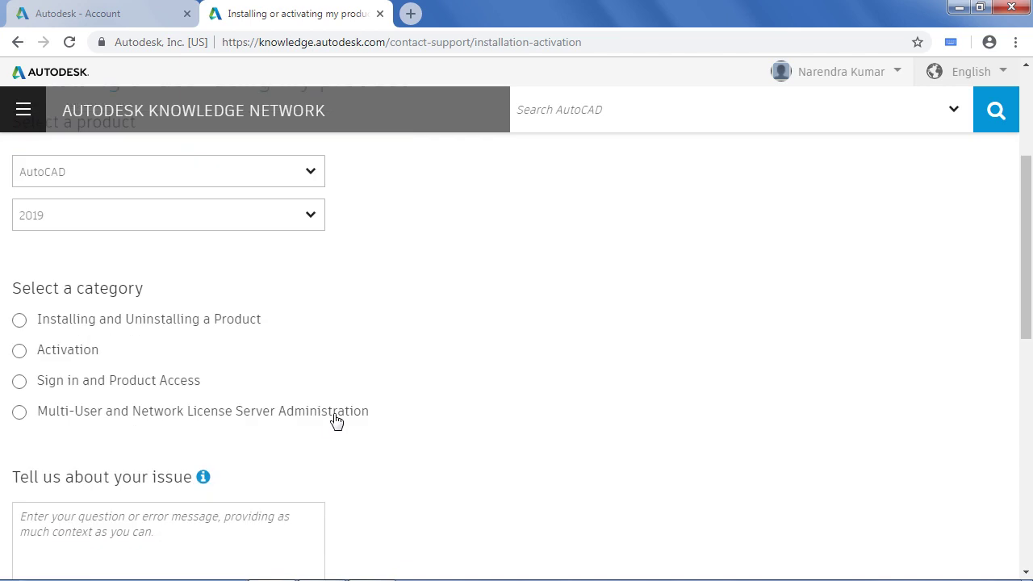
left_click(19, 350)
- Describe the issue as 'i could download and install autocad 2019 ,but i'm unable to activate autocad 2019' and submit
scroll(445, 451, "up", 3)
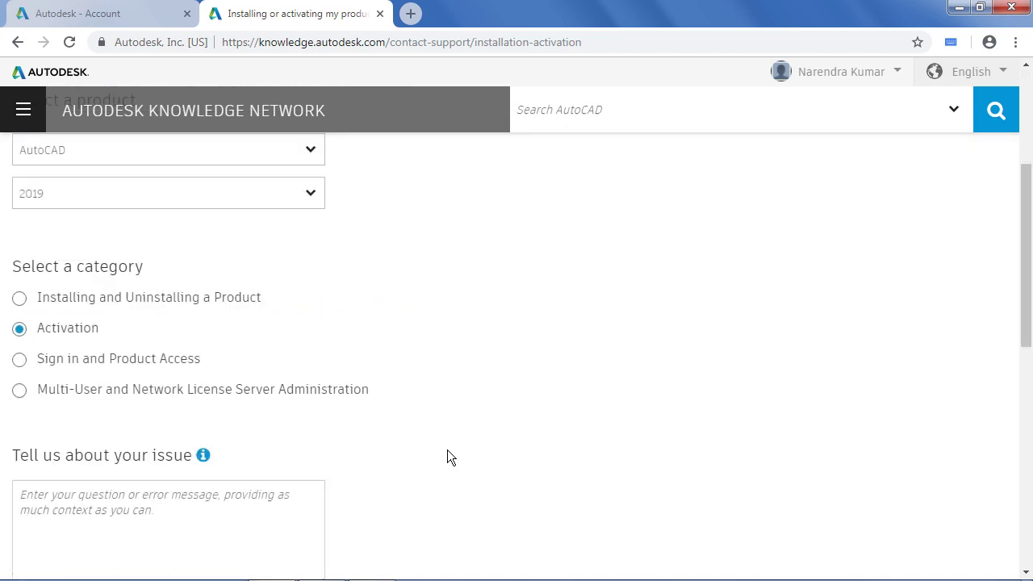
scroll(447, 457, "down", 6)
scroll(445, 454, "up", 2)
left_click(24, 439)
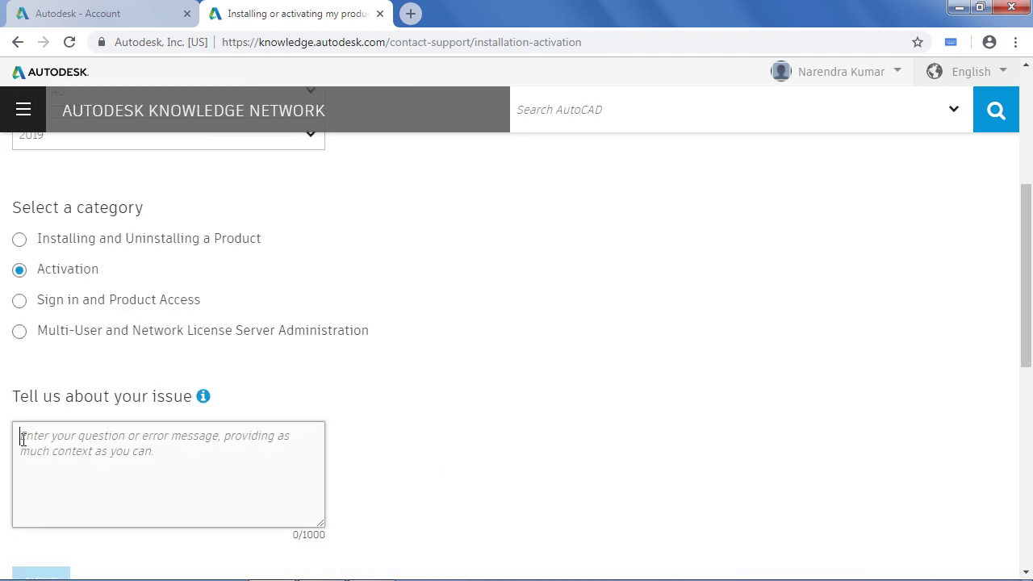
type("i could download and install  autocad 2019 ,but i'm unable to activate autocad 2019")
scroll(169, 503, "down", 1)
left_click(35, 512)
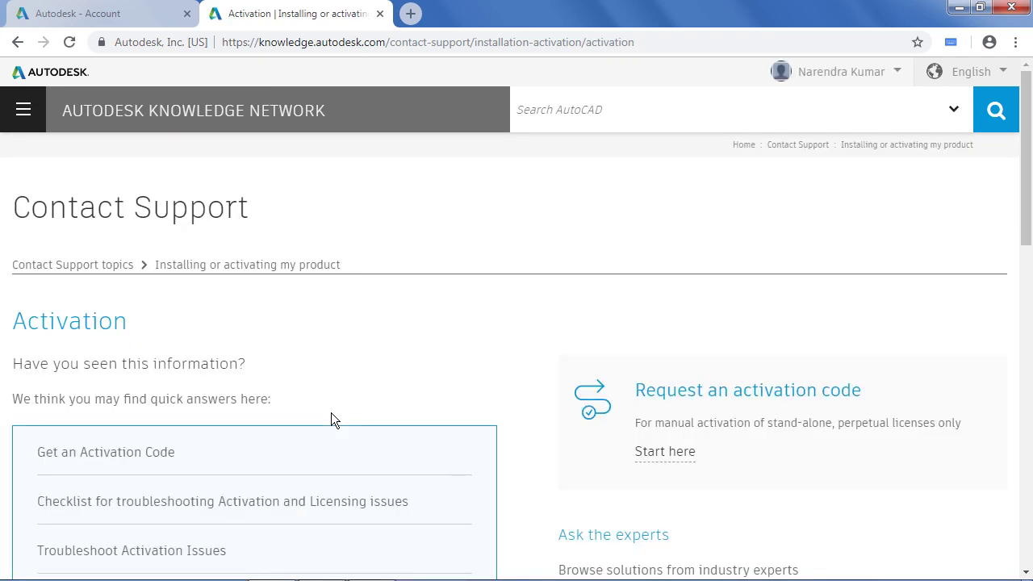
- Begin the activation code request, confirm the signed-in account, and pick the AutoCAD 2019 serial number
scroll(331, 413, "down", 2)
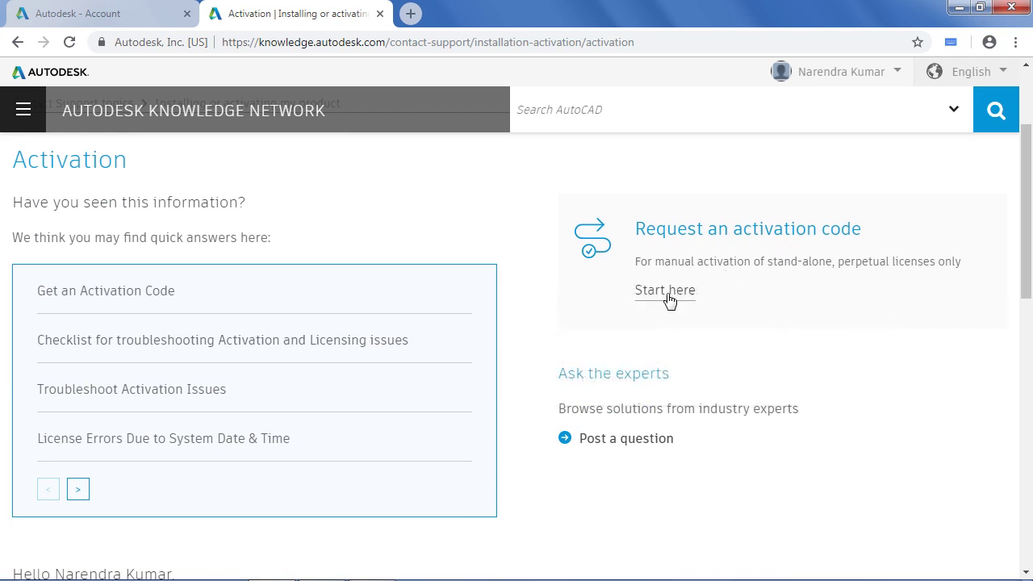
left_click(669, 298)
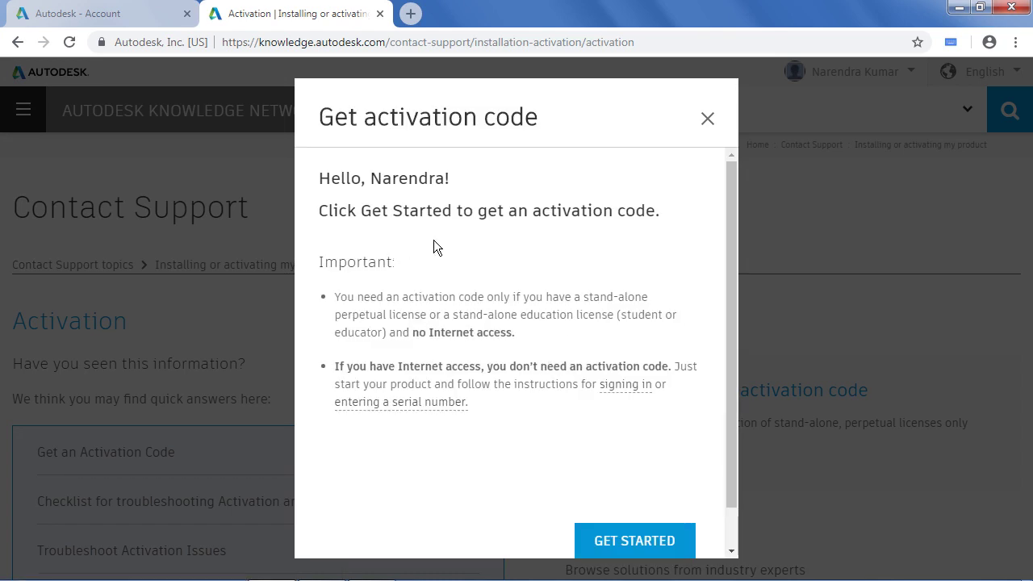
scroll(573, 269, "down", 1)
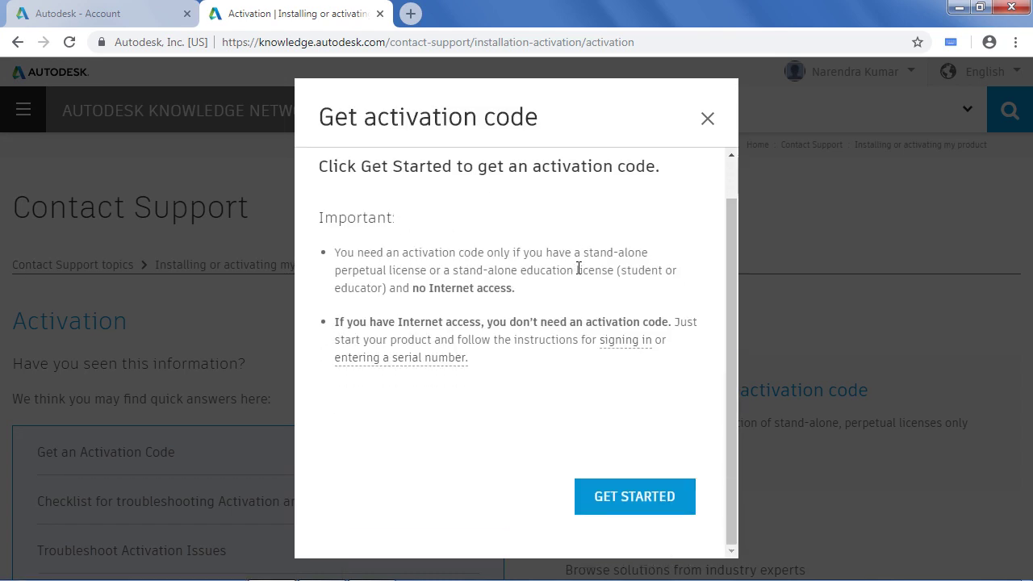
left_click(639, 506)
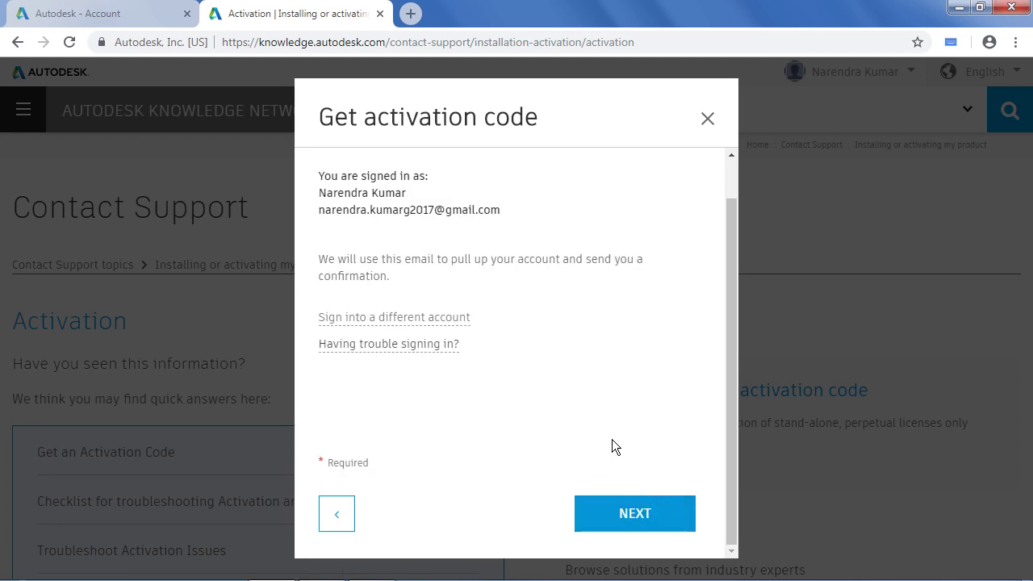
left_click(619, 512)
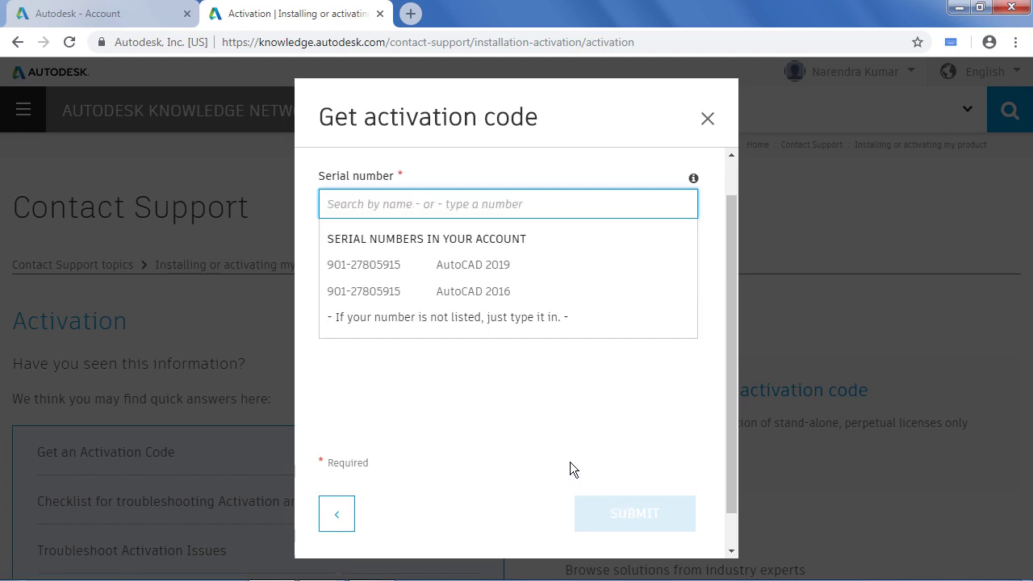
left_click(468, 266)
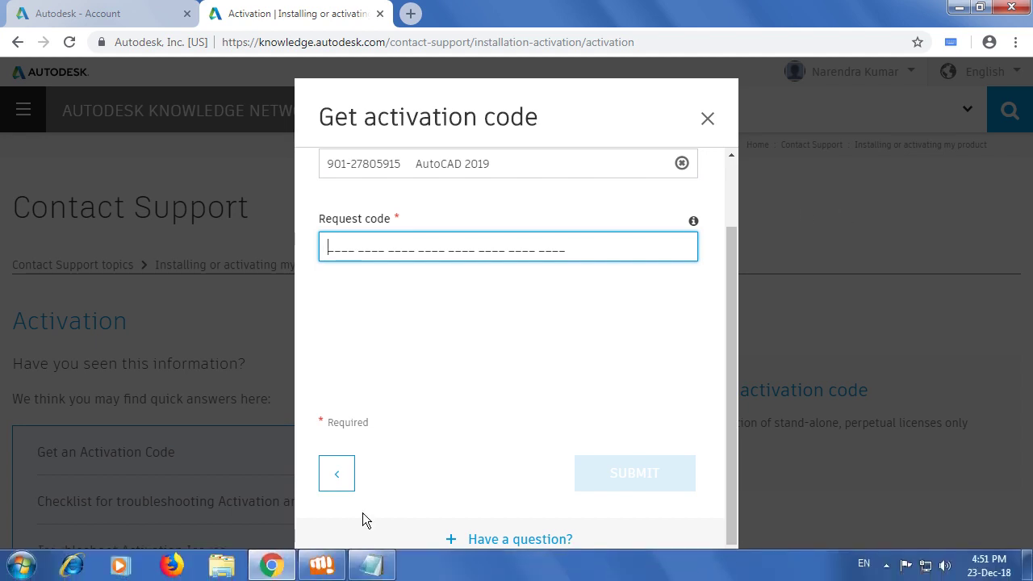
left_click(959, 8)
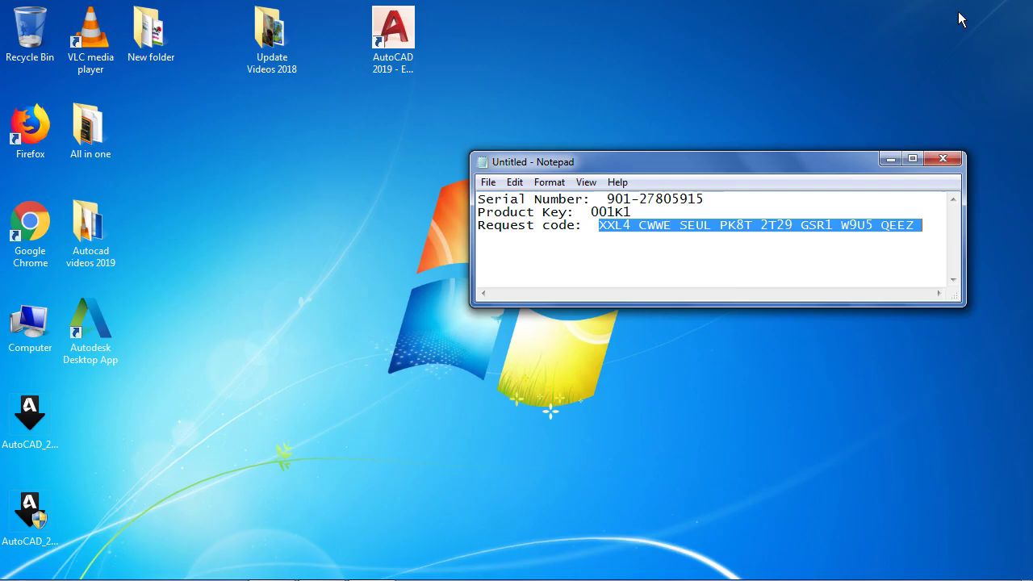
- Copy the request code from Notepad into the Request code field and submit it
right_click(646, 225)
left_click(685, 281)
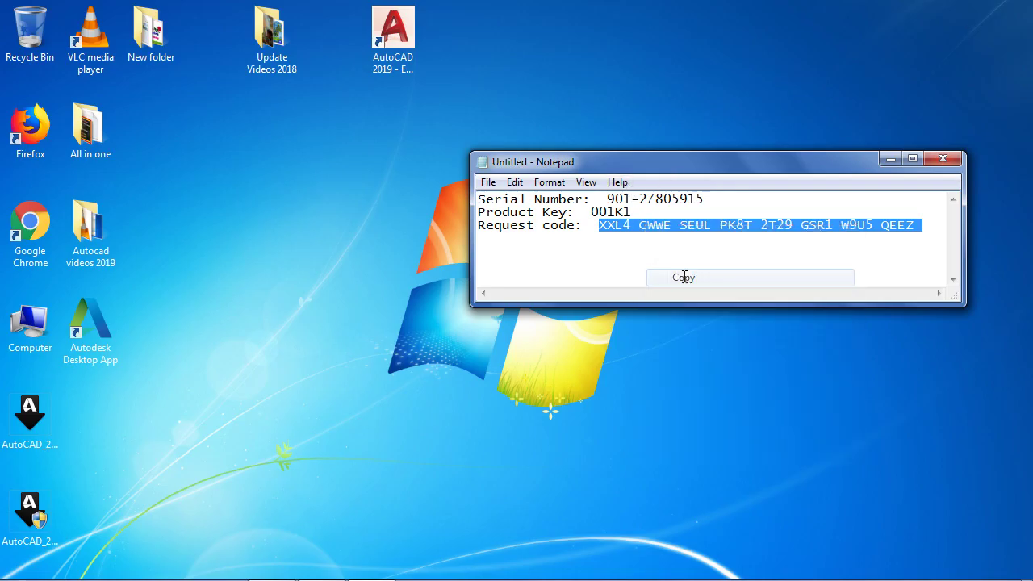
left_click(272, 565)
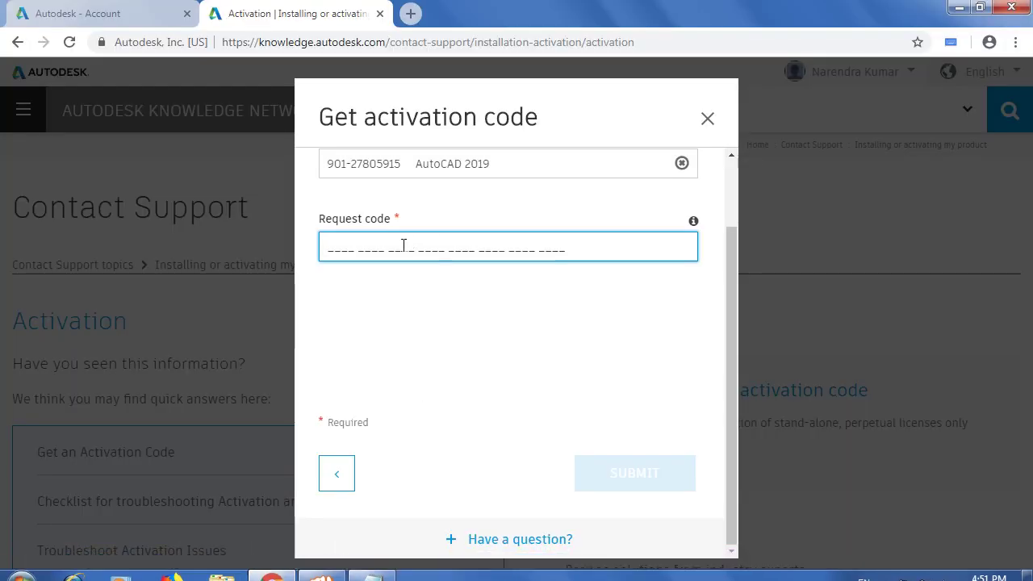
right_click(347, 245)
left_click(373, 339)
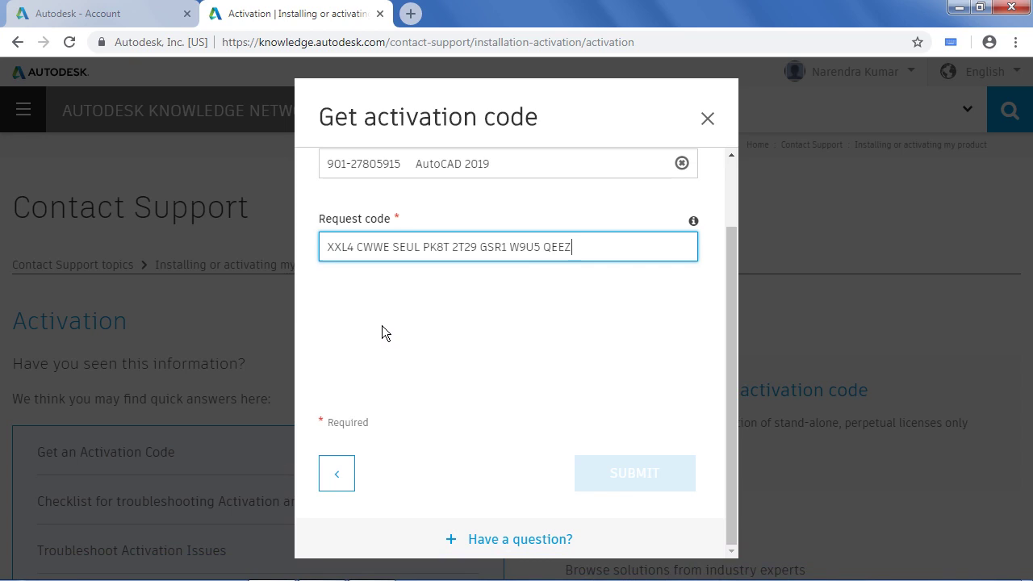
left_click(611, 247)
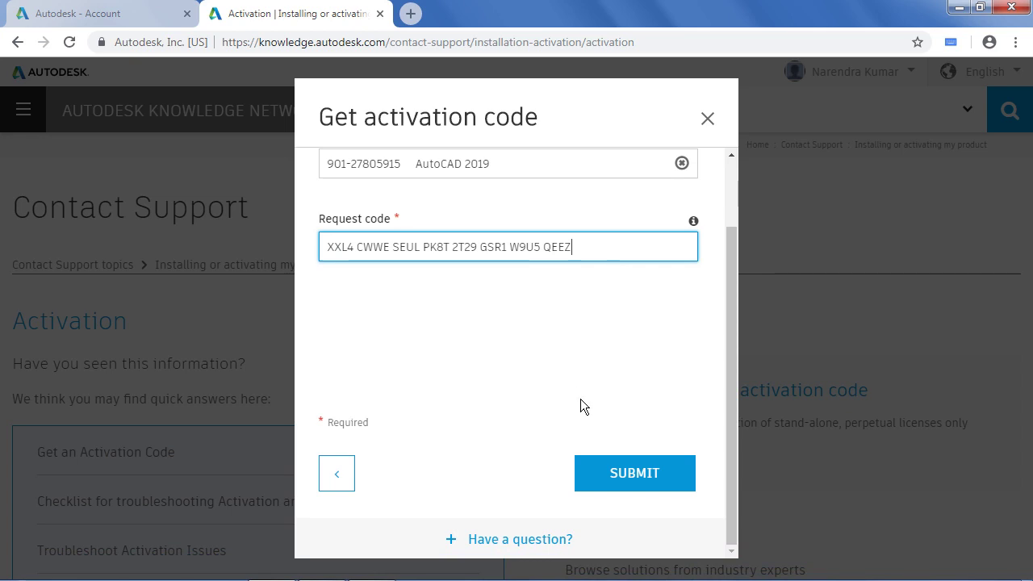
left_click(631, 468)
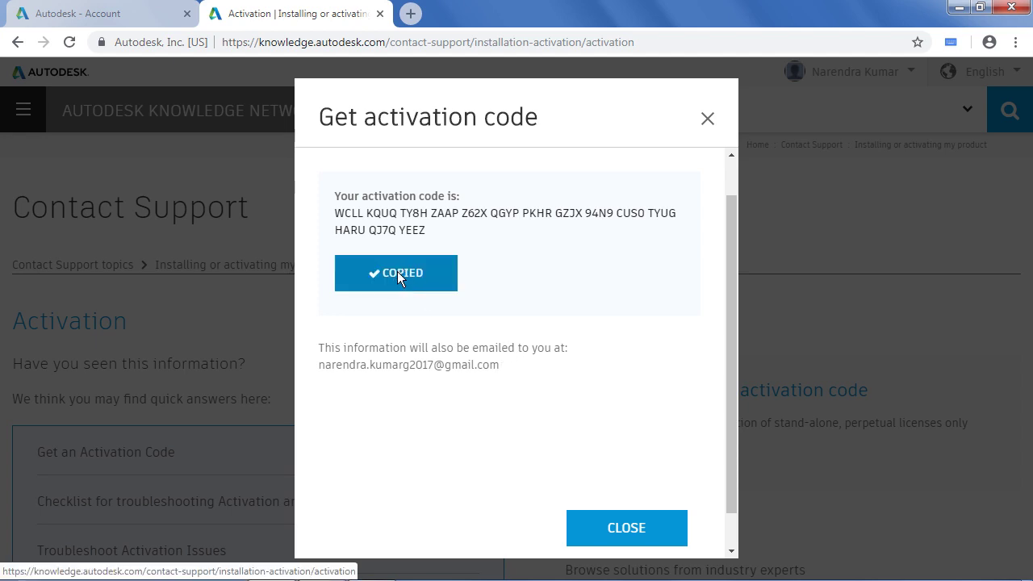
left_click(956, 10)
- Relaunch AutoCAD 2019 past the resolution warning, then copy the activation code from Chrome
double_click(378, 34)
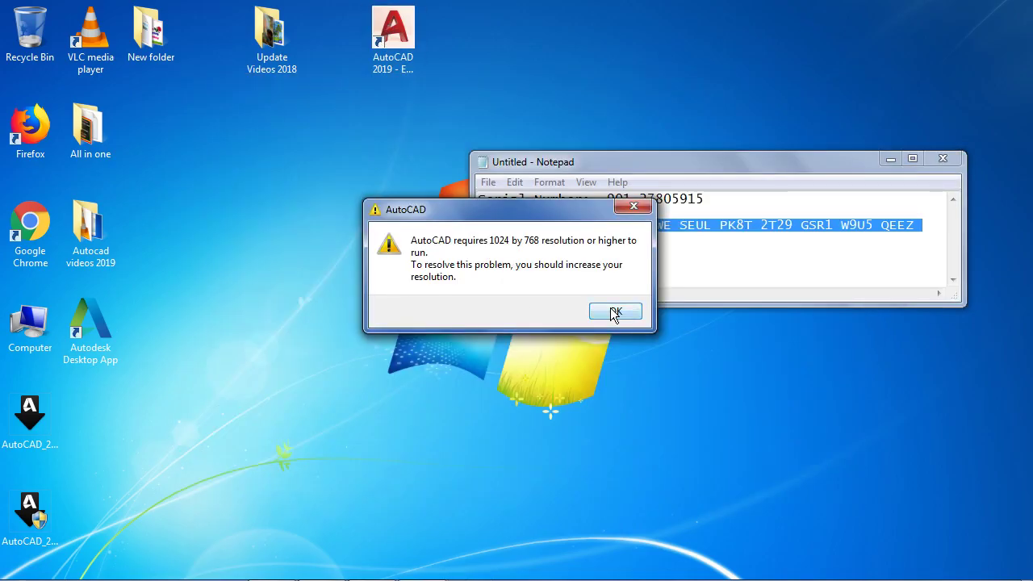
left_click(611, 309)
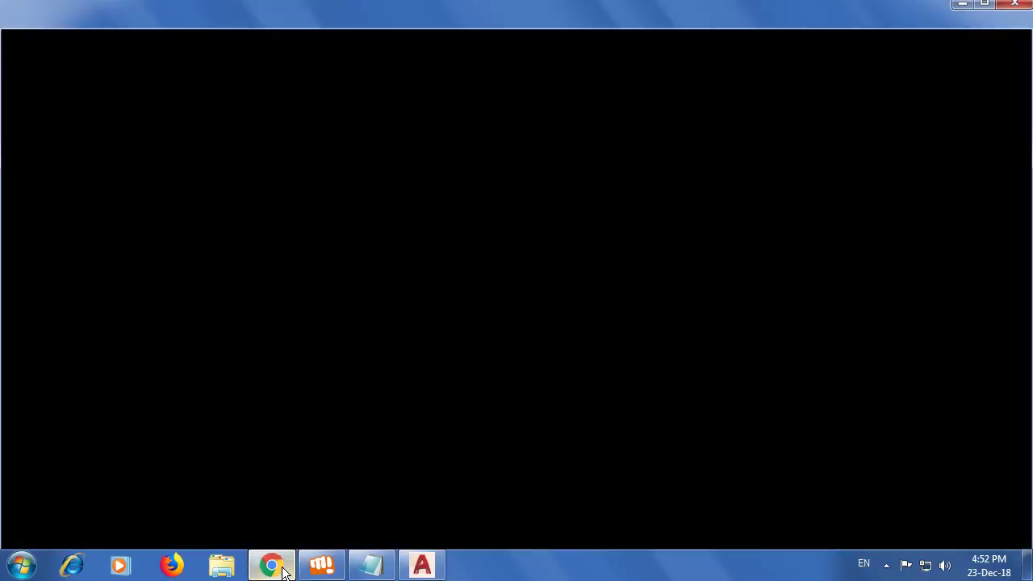
left_click(271, 565)
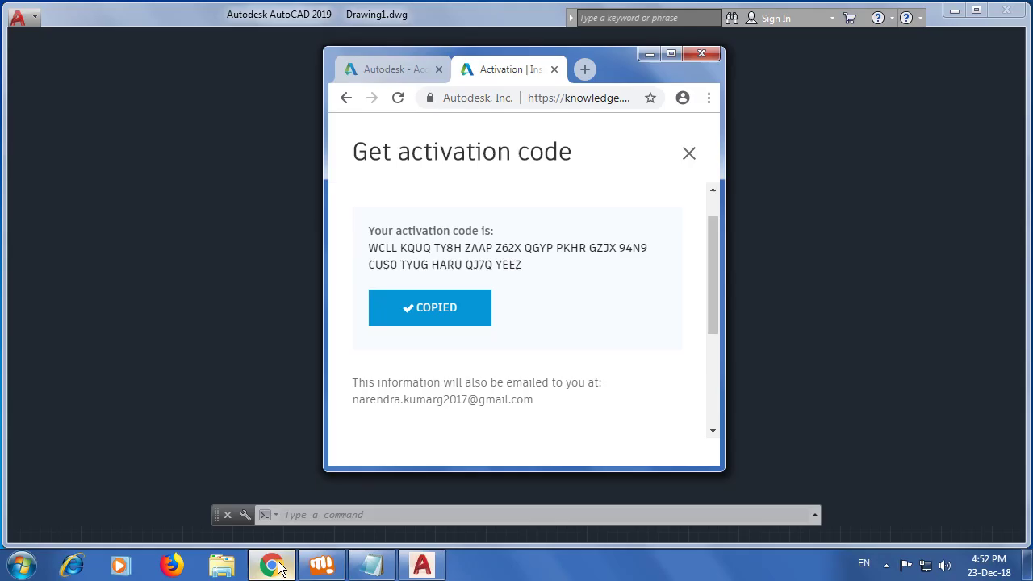
double_click(661, 67)
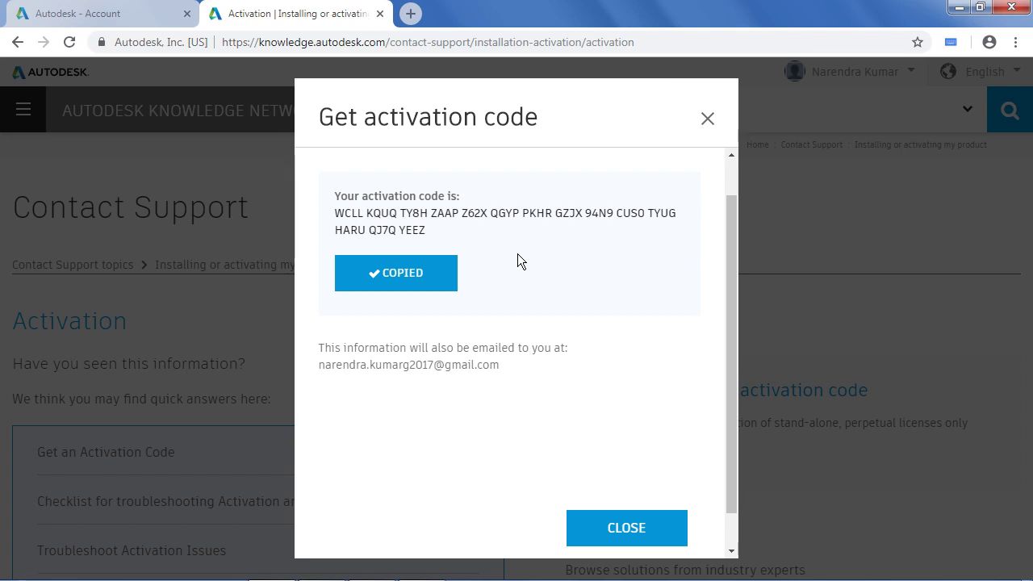
left_click_drag(338, 216, 428, 230)
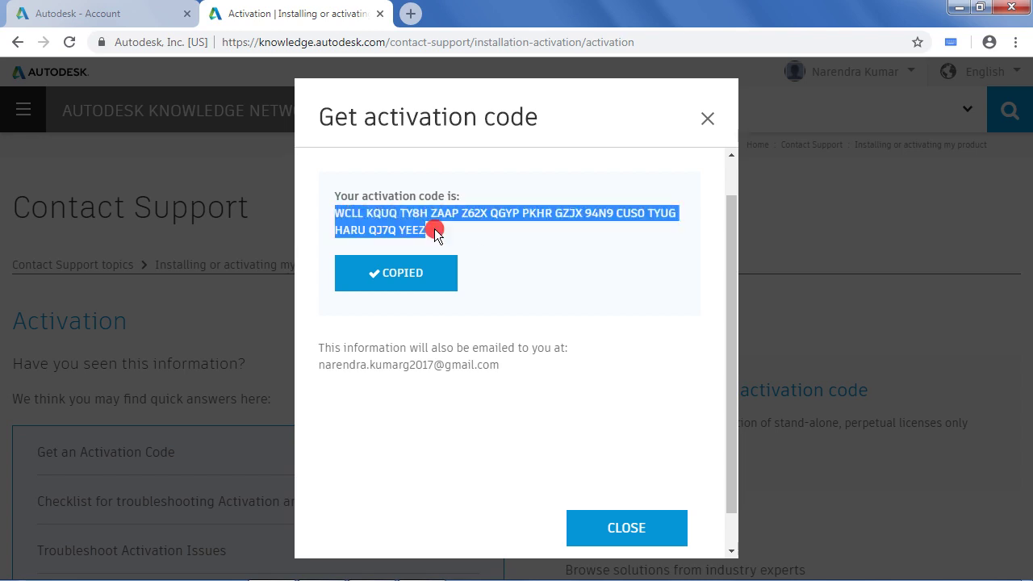
right_click(394, 222)
left_click(425, 234)
left_click(959, 8)
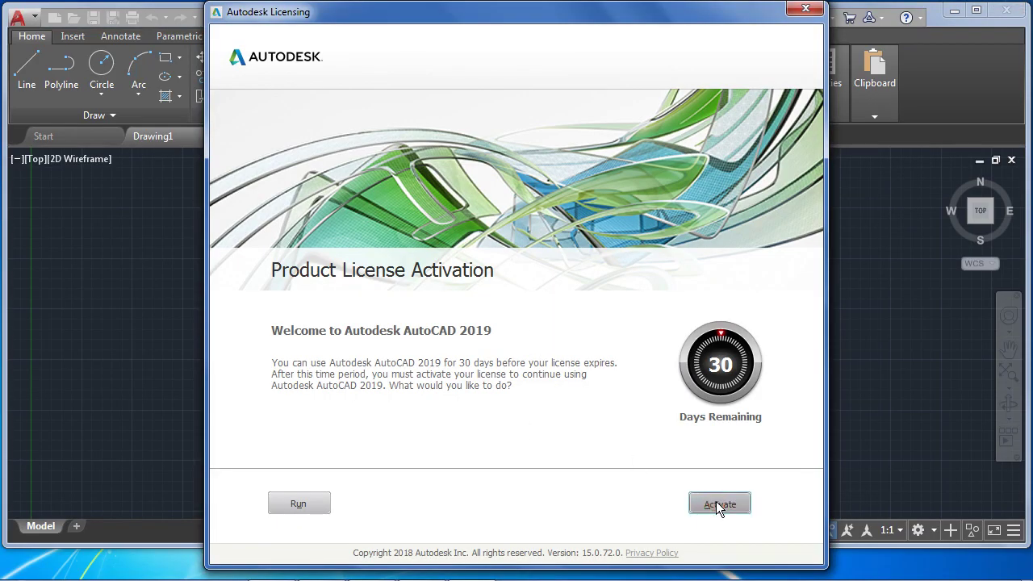
- Paste the Autodesk activation code into the code boxes, submit it, and finish activation
left_click(716, 501)
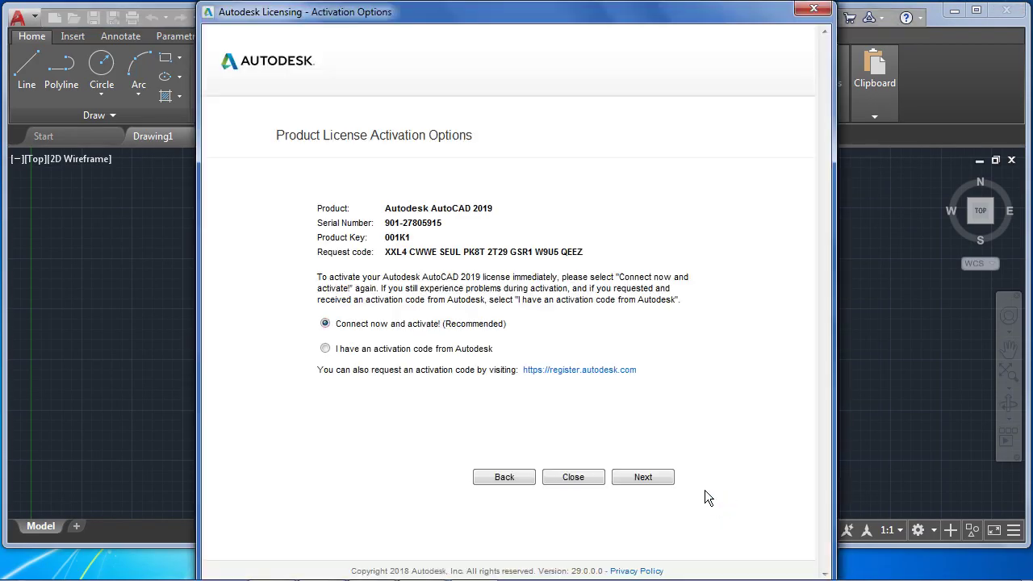
left_click(399, 354)
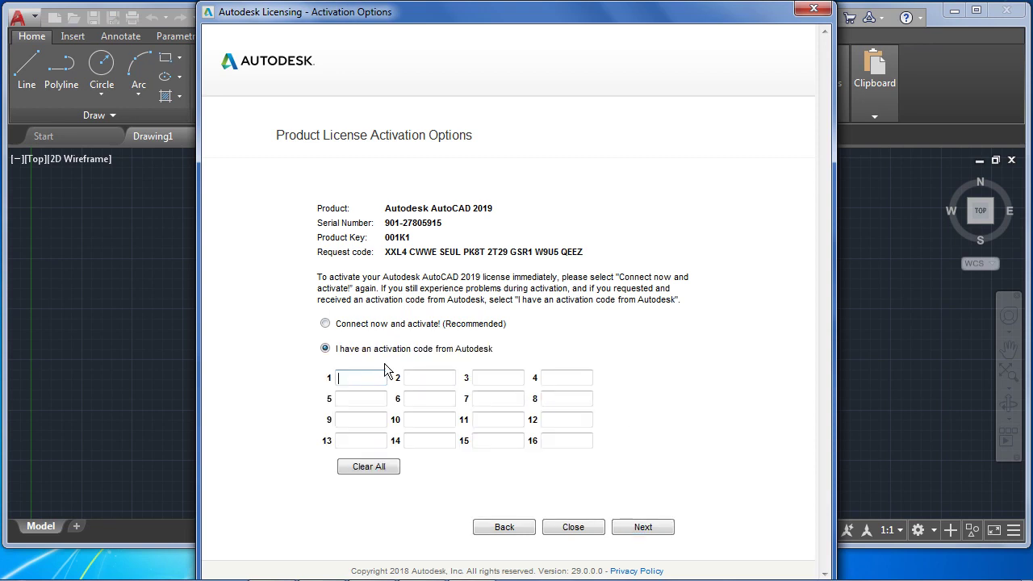
right_click(365, 381)
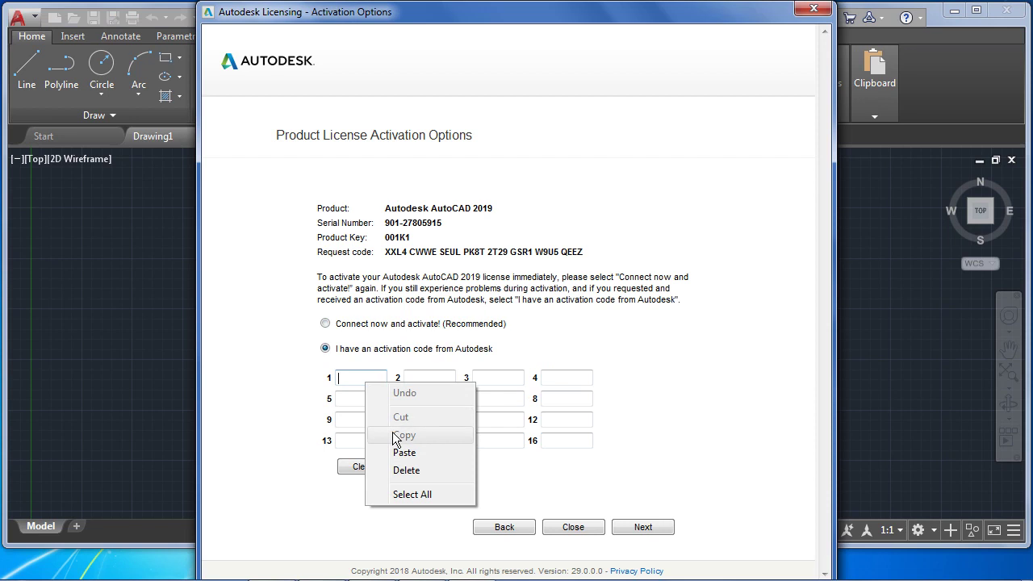
left_click(400, 452)
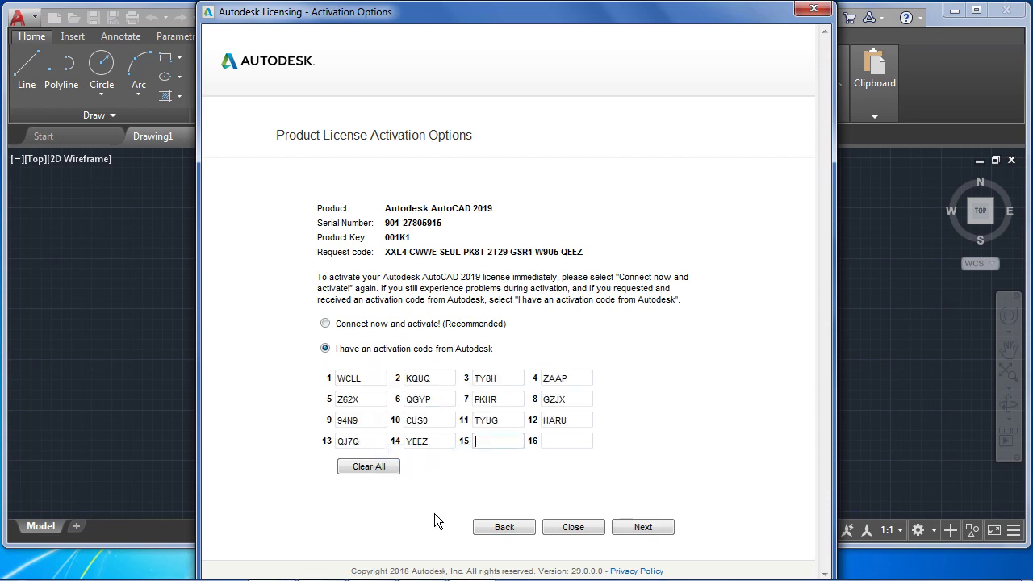
left_click(643, 530)
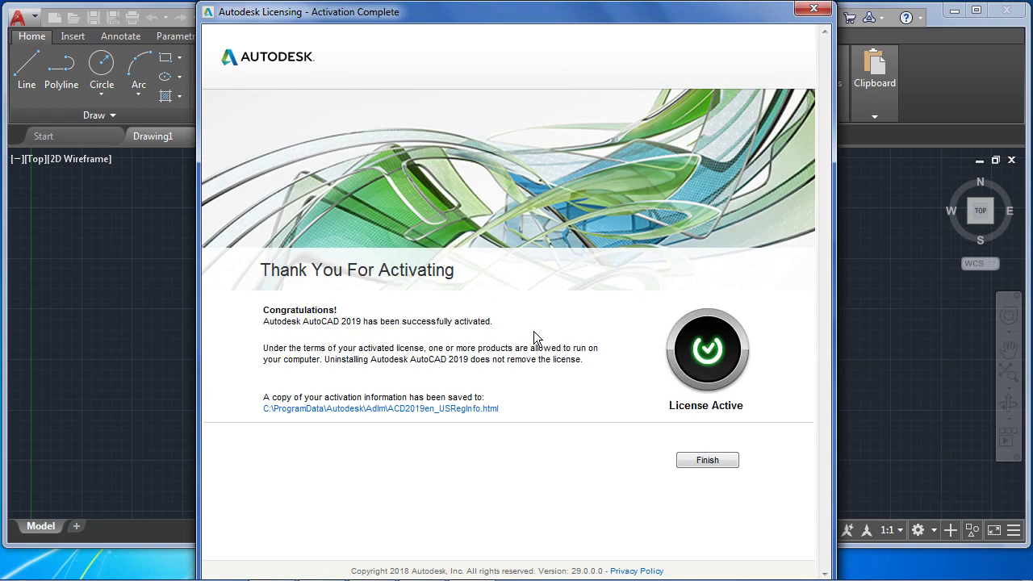
left_click(701, 462)
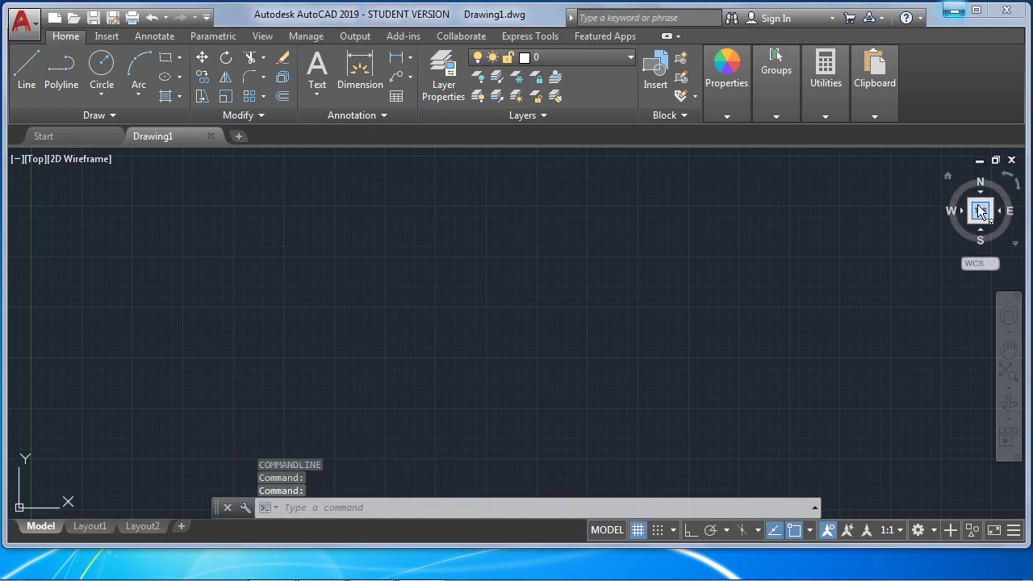
- Switch AutoCAD to the 3D Basics workspace
left_click_drag(386, 21, 373, 19)
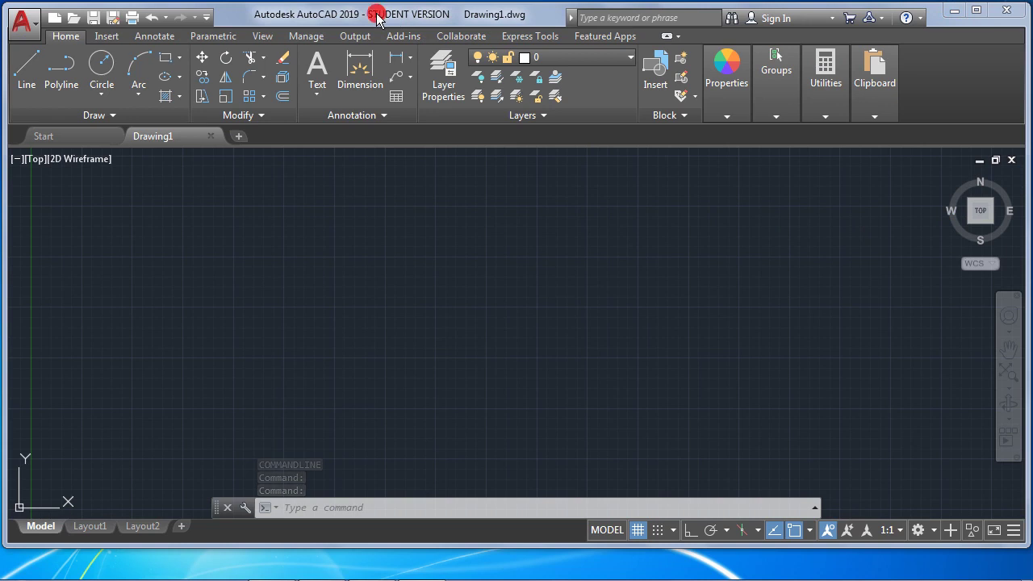
left_click_drag(360, 220, 516, 327)
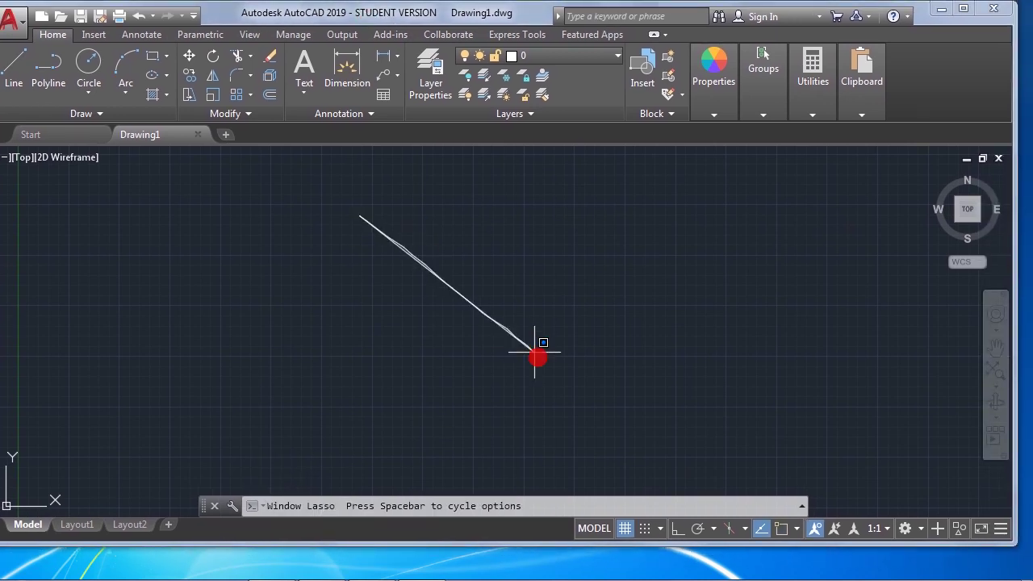
mouse_move(417, 205)
left_mouse_down()
mouse_move(599, 355)
mouse_move(733, 251)
left_mouse_up()
left_click_drag(281, 212, 608, 265)
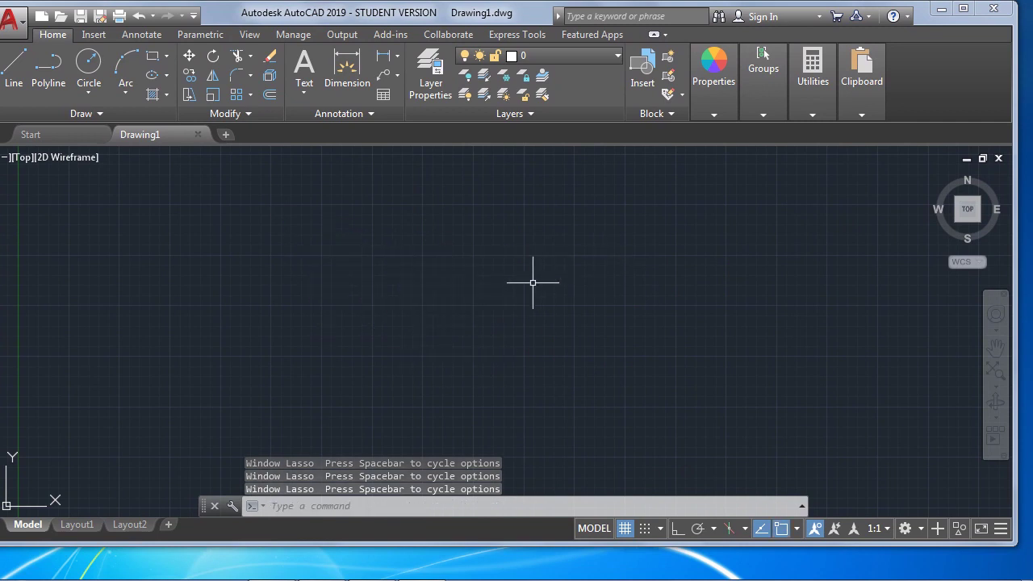
left_click(905, 529)
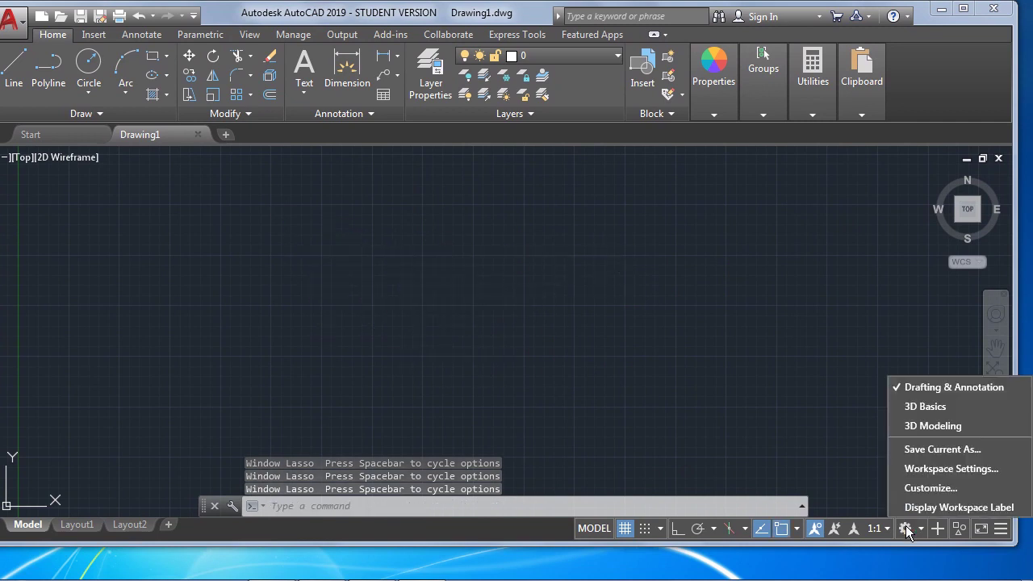
left_click(920, 407)
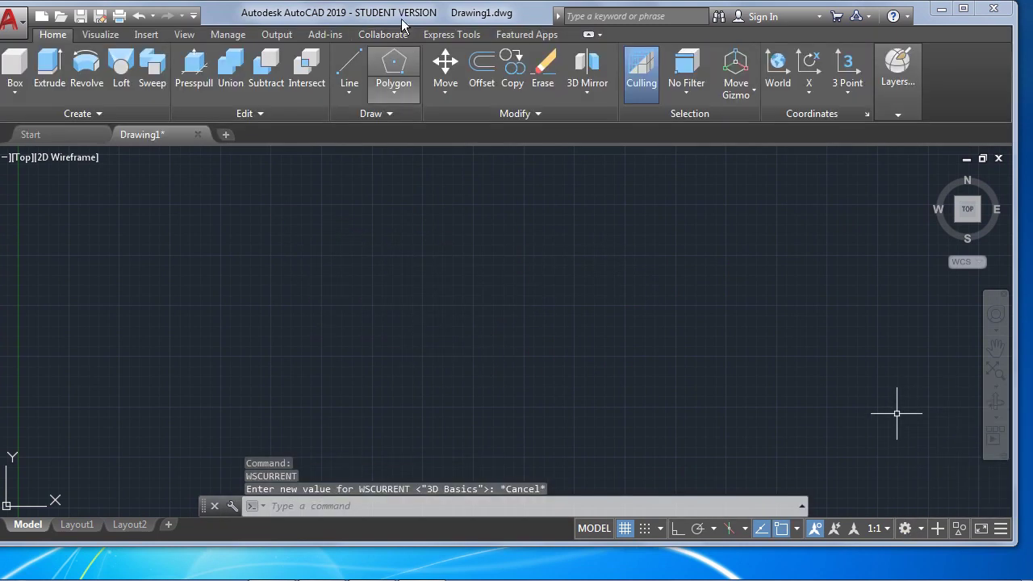
- Switch back to Drafting & Annotation and close AutoCAD 2019
left_click_drag(421, 10, 432, 9)
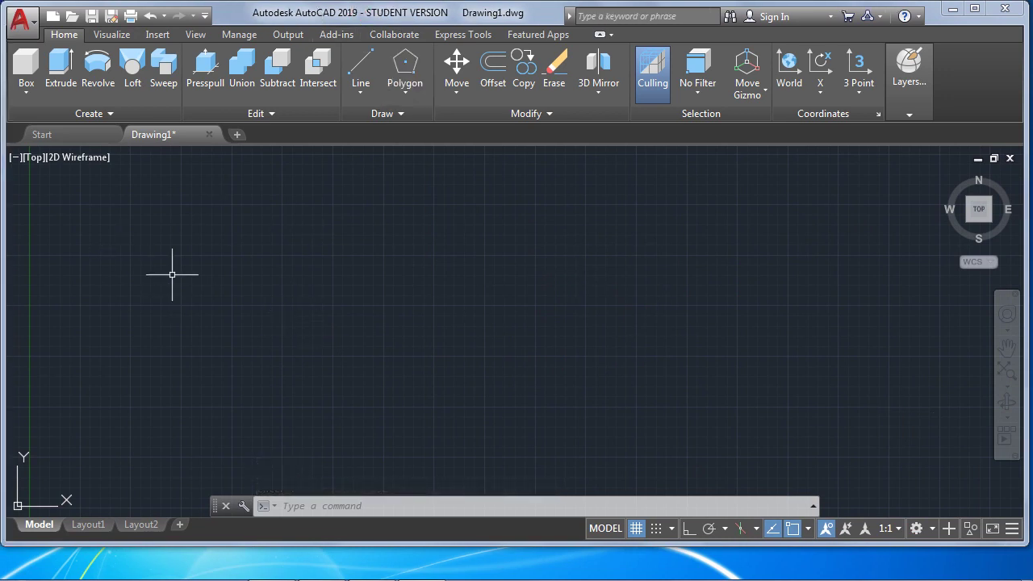
left_click(910, 528)
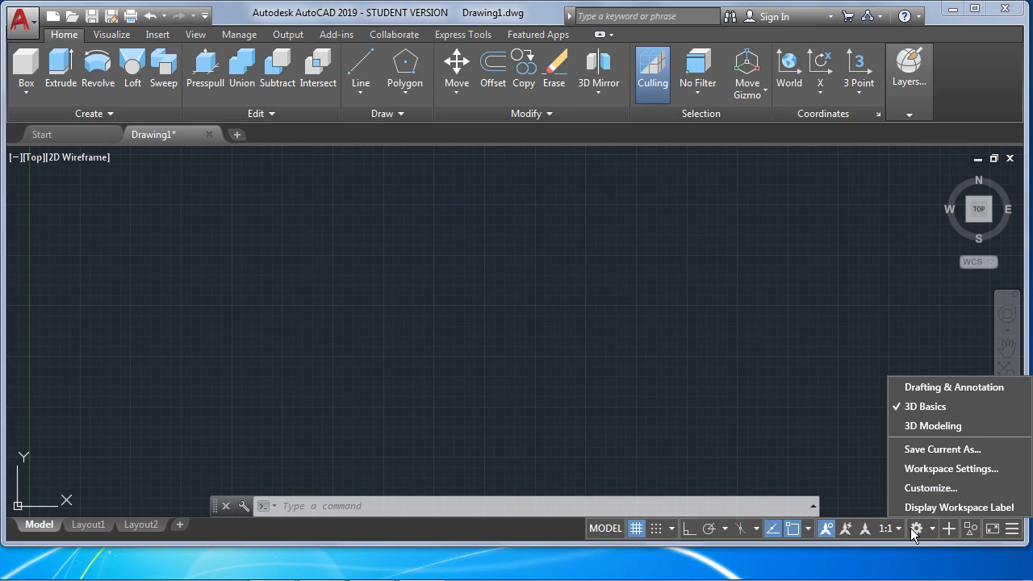
left_click(914, 389)
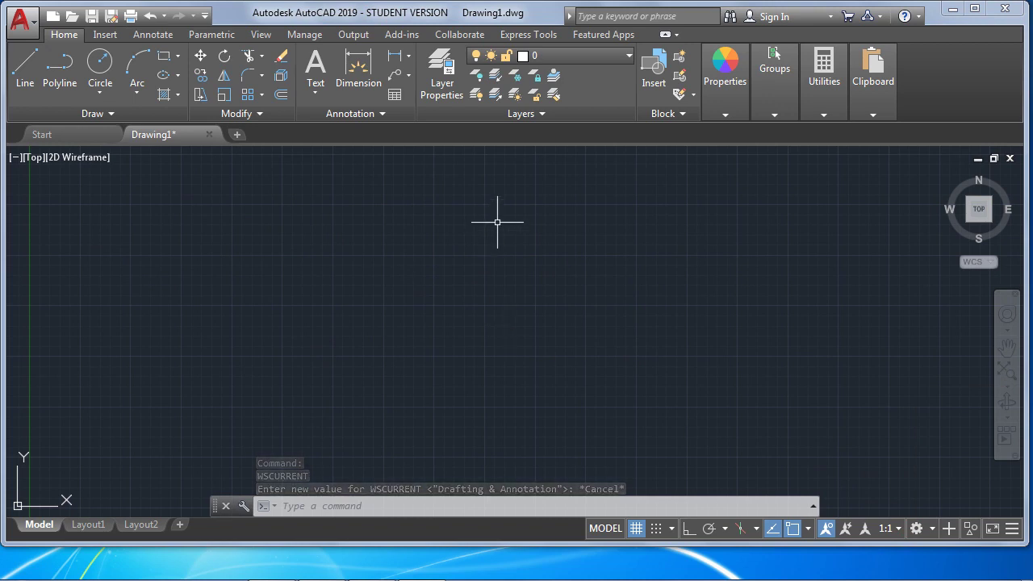
left_click_drag(497, 221, 588, 284)
left_click(1004, 8)
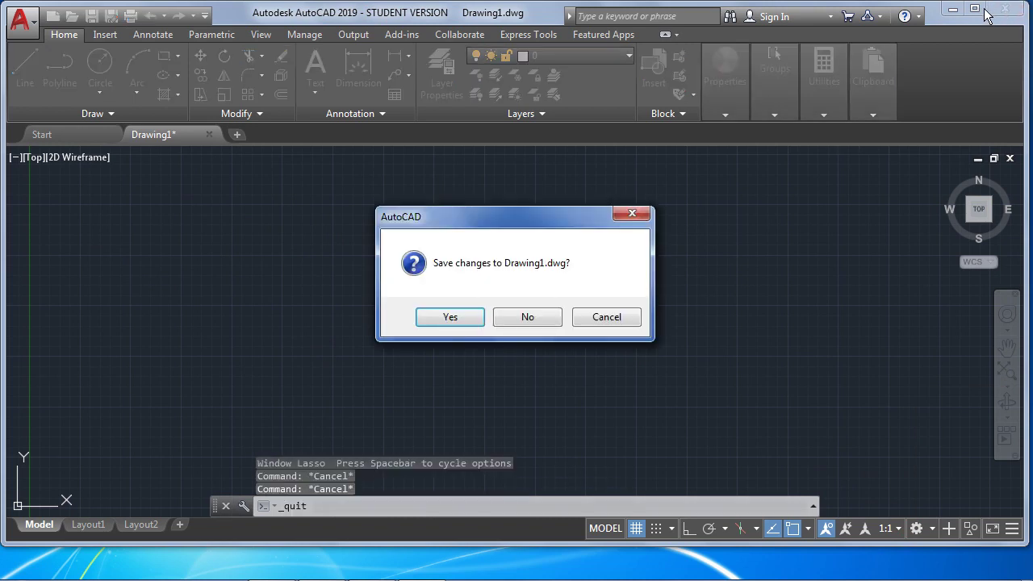
- Discard changes to Drawing1.dwg, minimize Notepad, and refresh the desktop
left_click(527, 315)
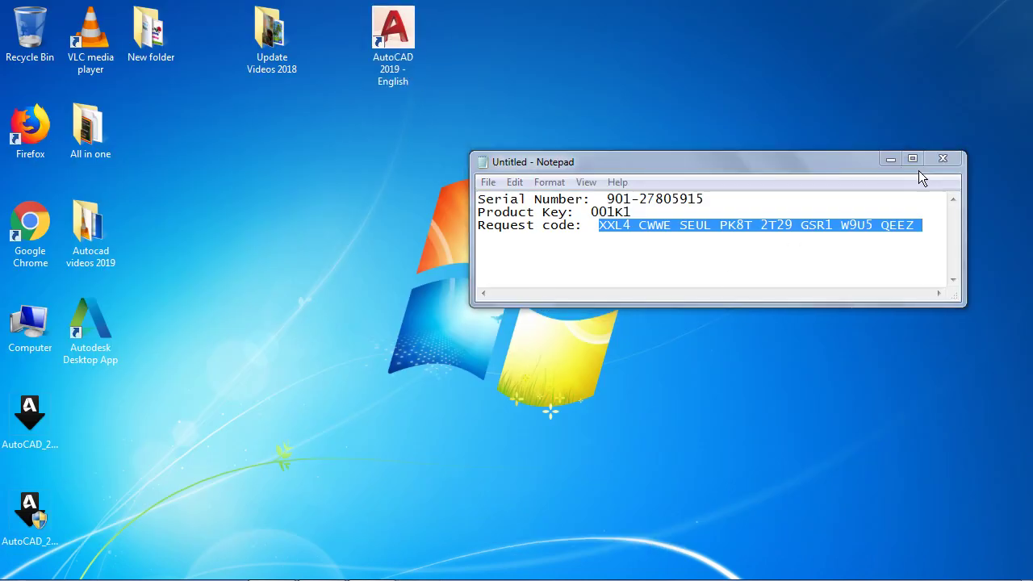
left_click(890, 159)
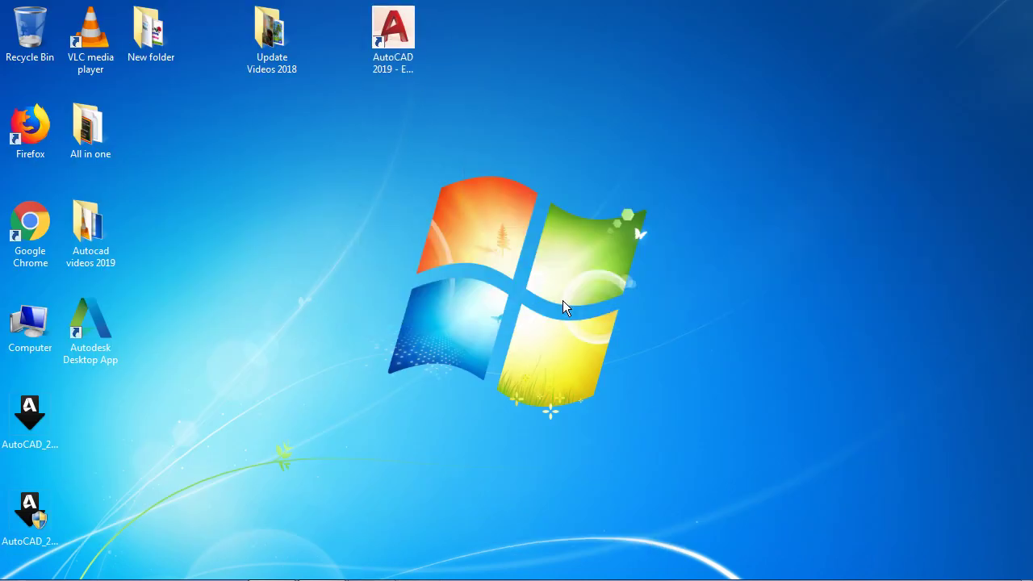
right_click(624, 100)
left_click(637, 140)
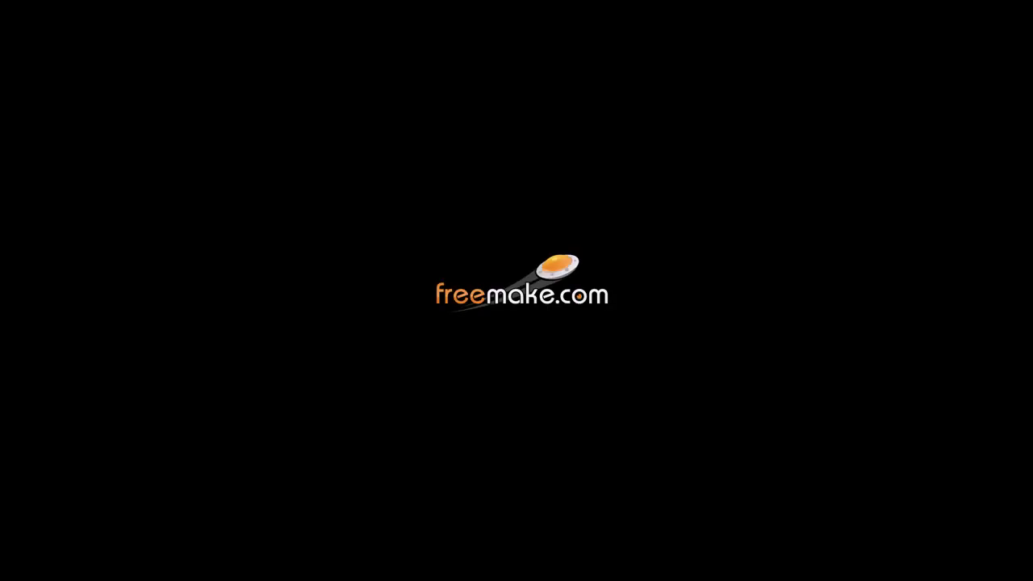